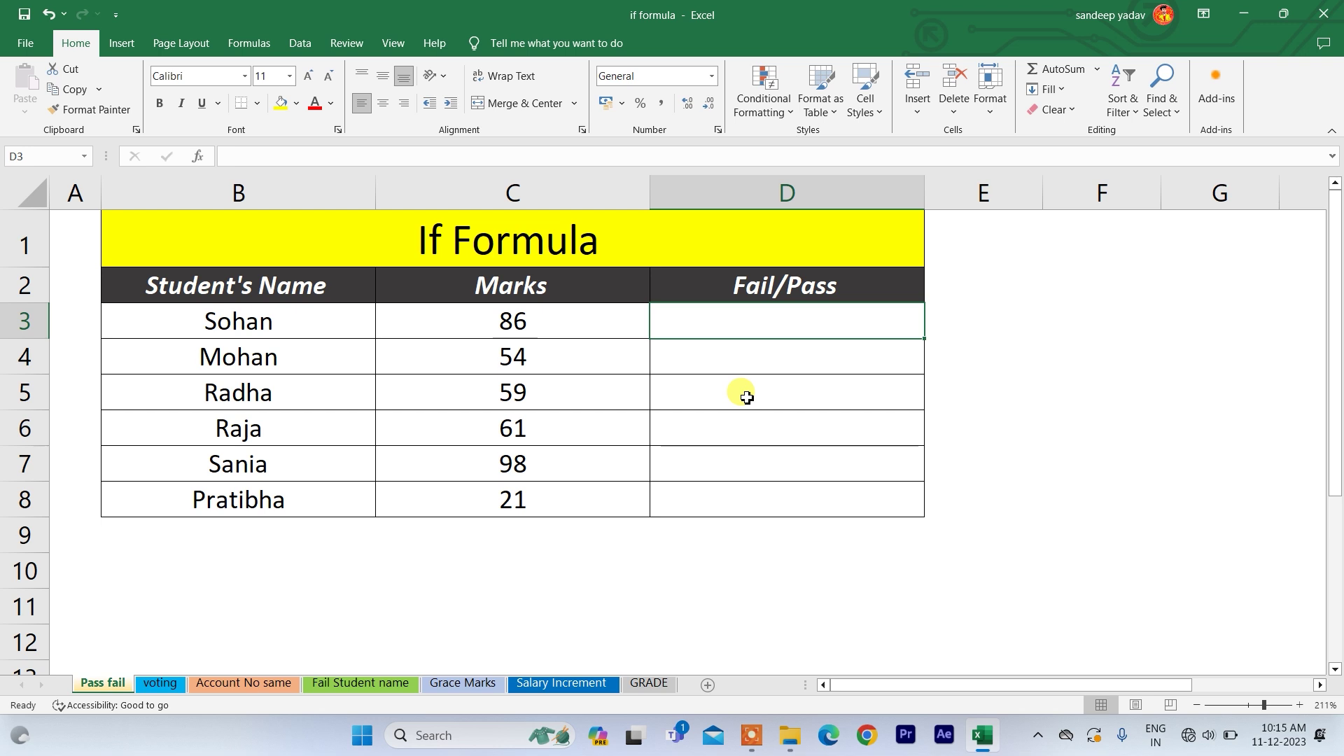
- Enter the formula =IF(C3<60,"Fail","pass") in cell D3 of the Fail/Pass column
{"action": "type", "text": "="}
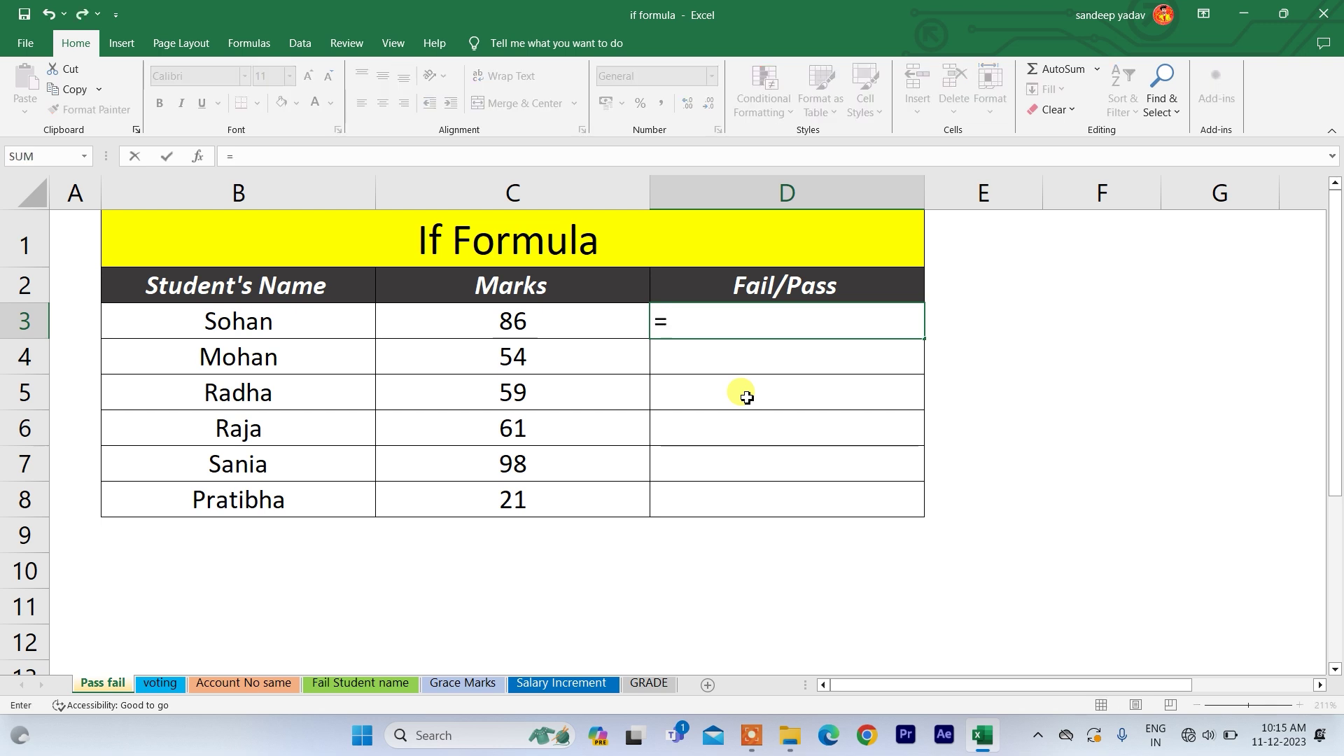
{"action": "type", "text": "if"}
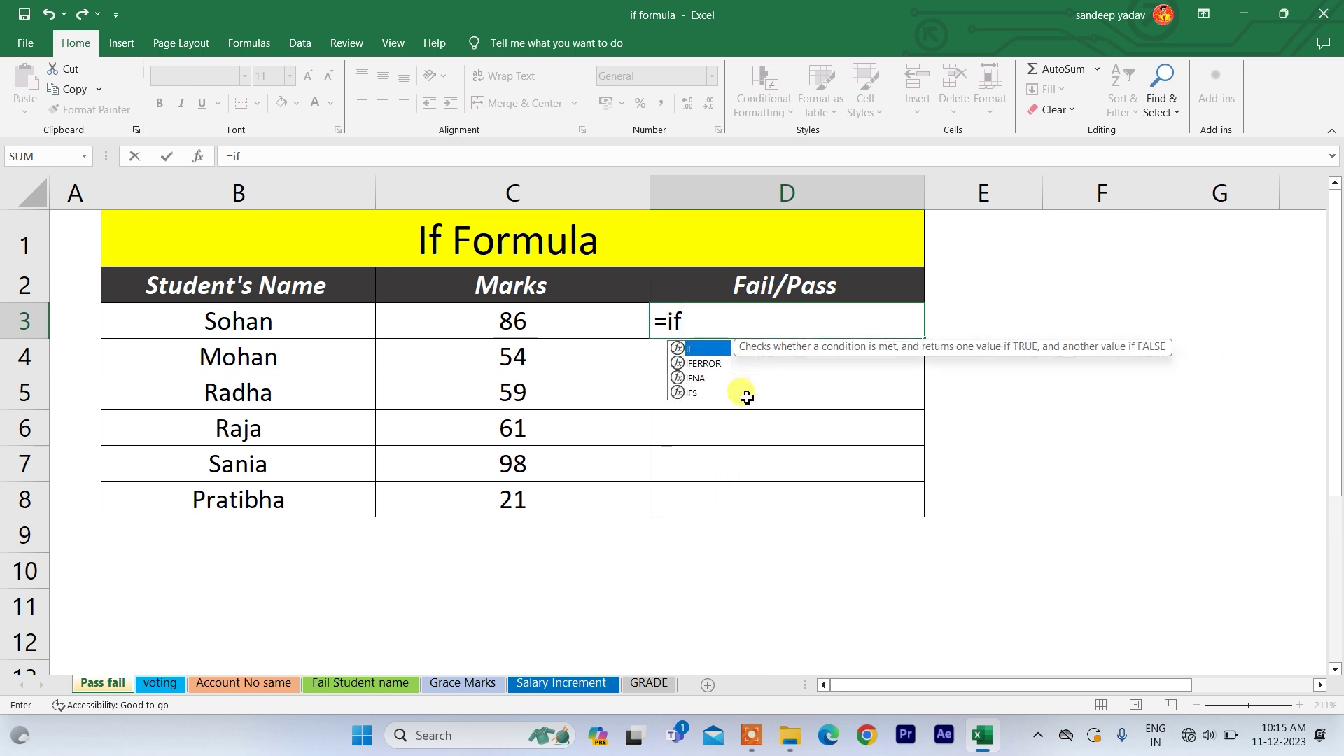
{"action": "key", "text": "Tab"}
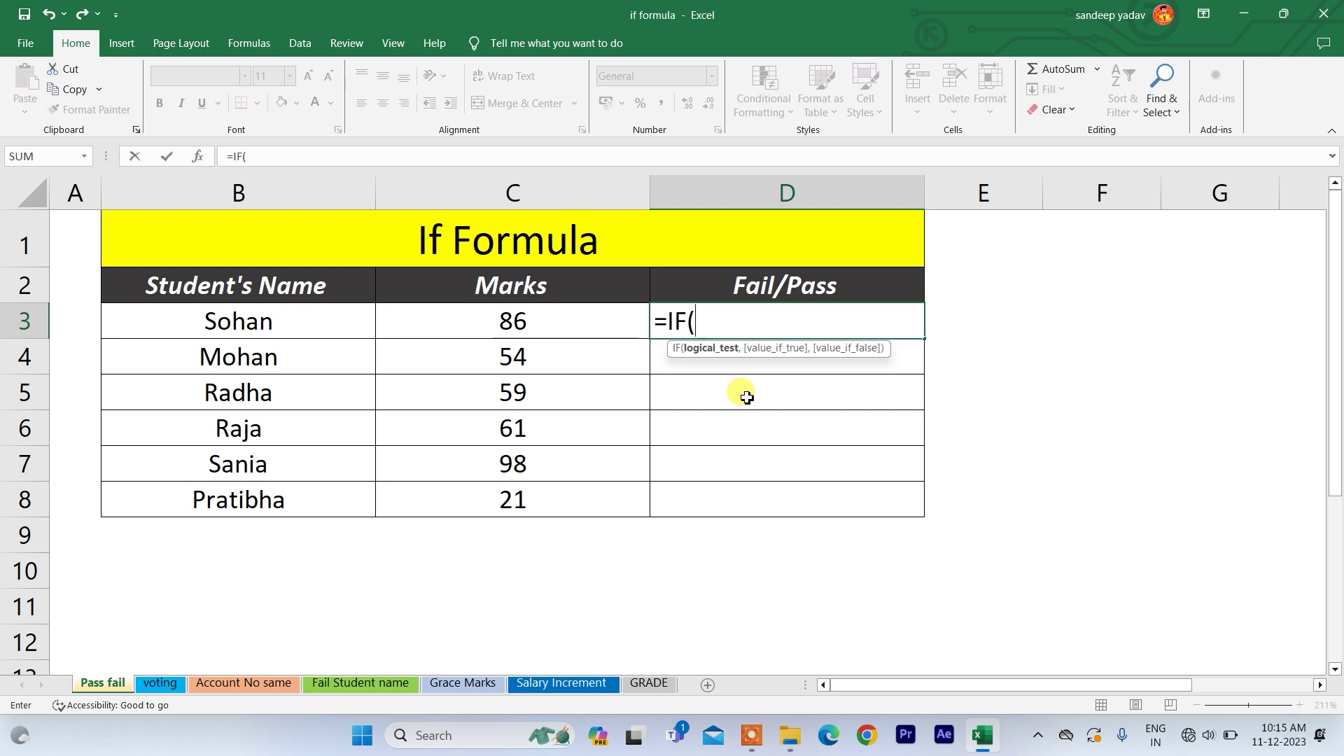
{"action": "key", "text": "Left"}
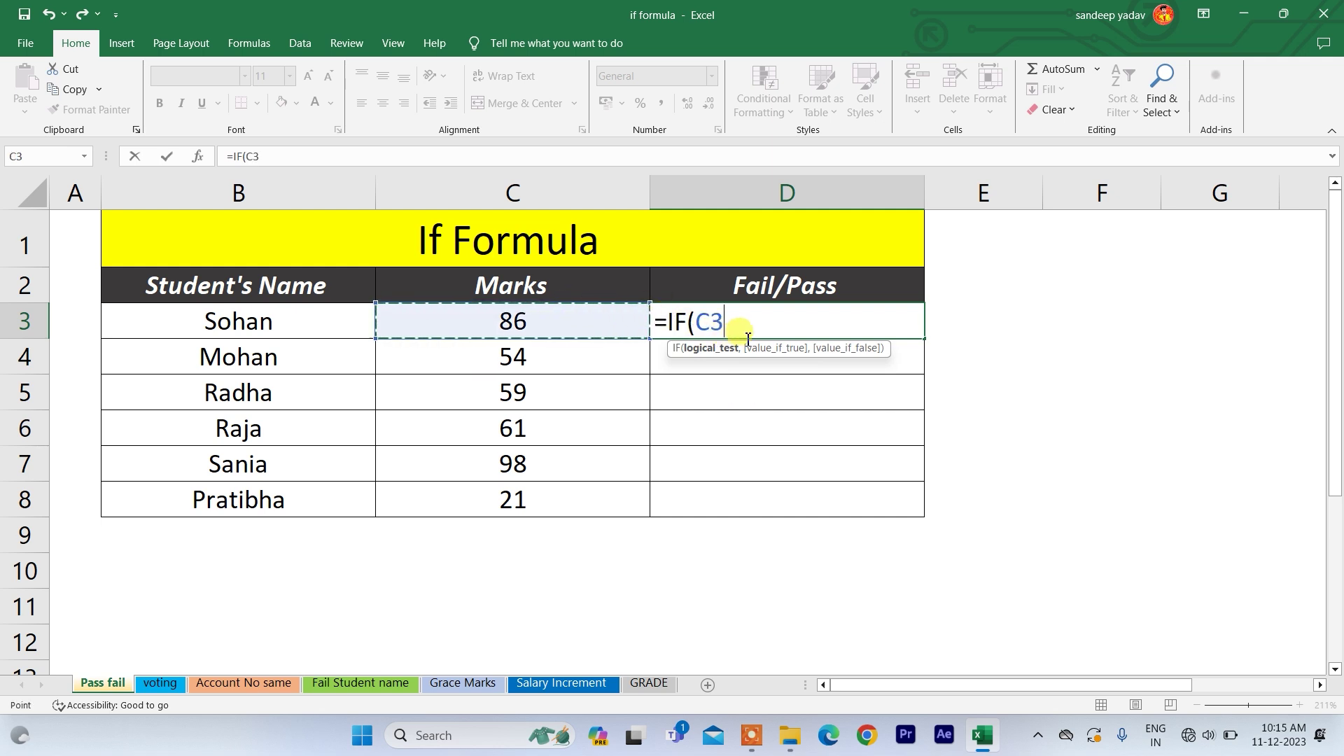
{"action": "type", "text": "<"}
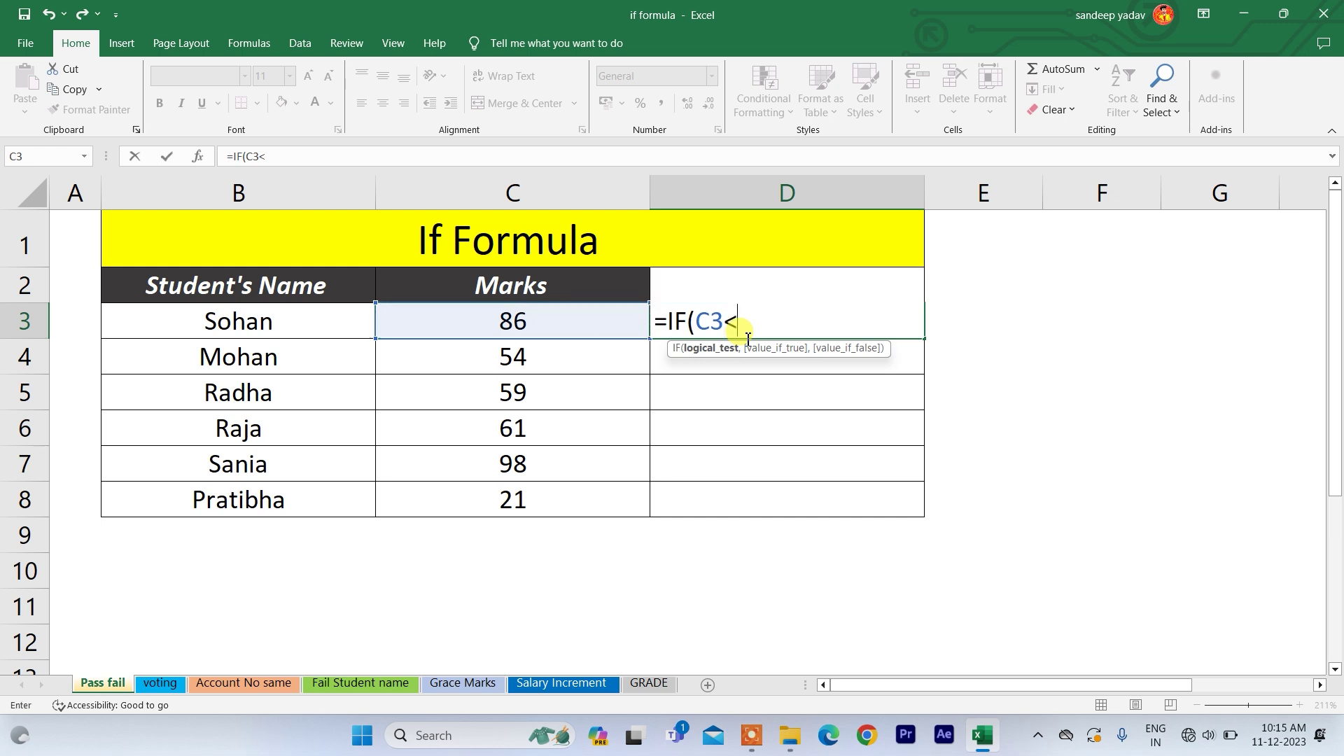
{"action": "type", "text": "60,"}
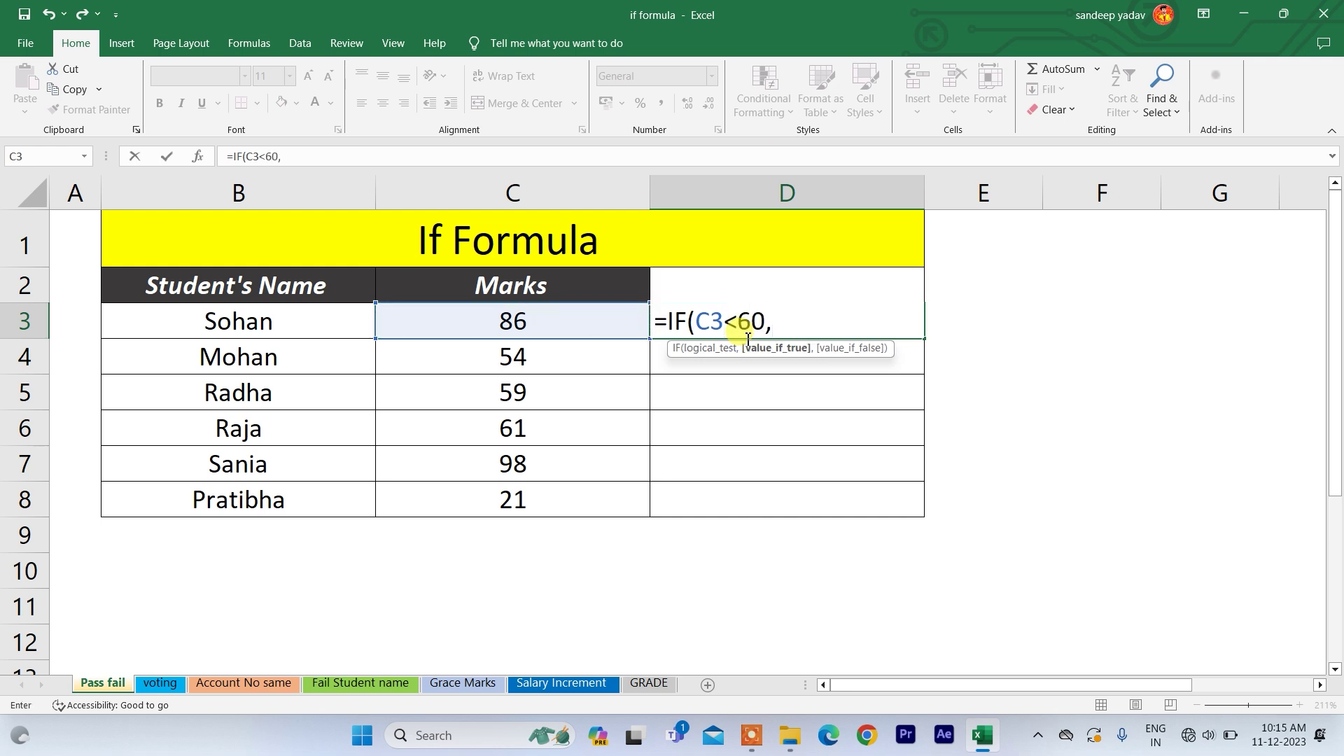
{"action": "type", "text": "\"Fail "}
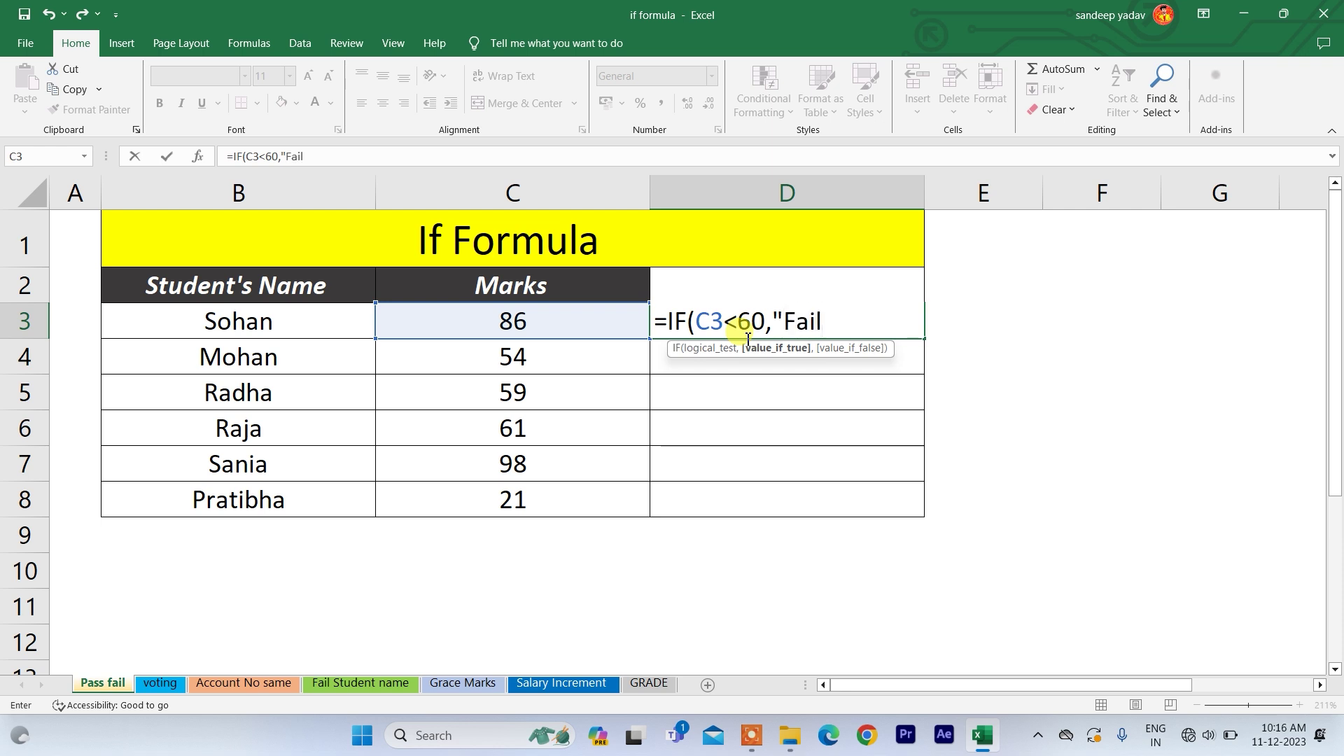
{"action": "type", "text": "\","}
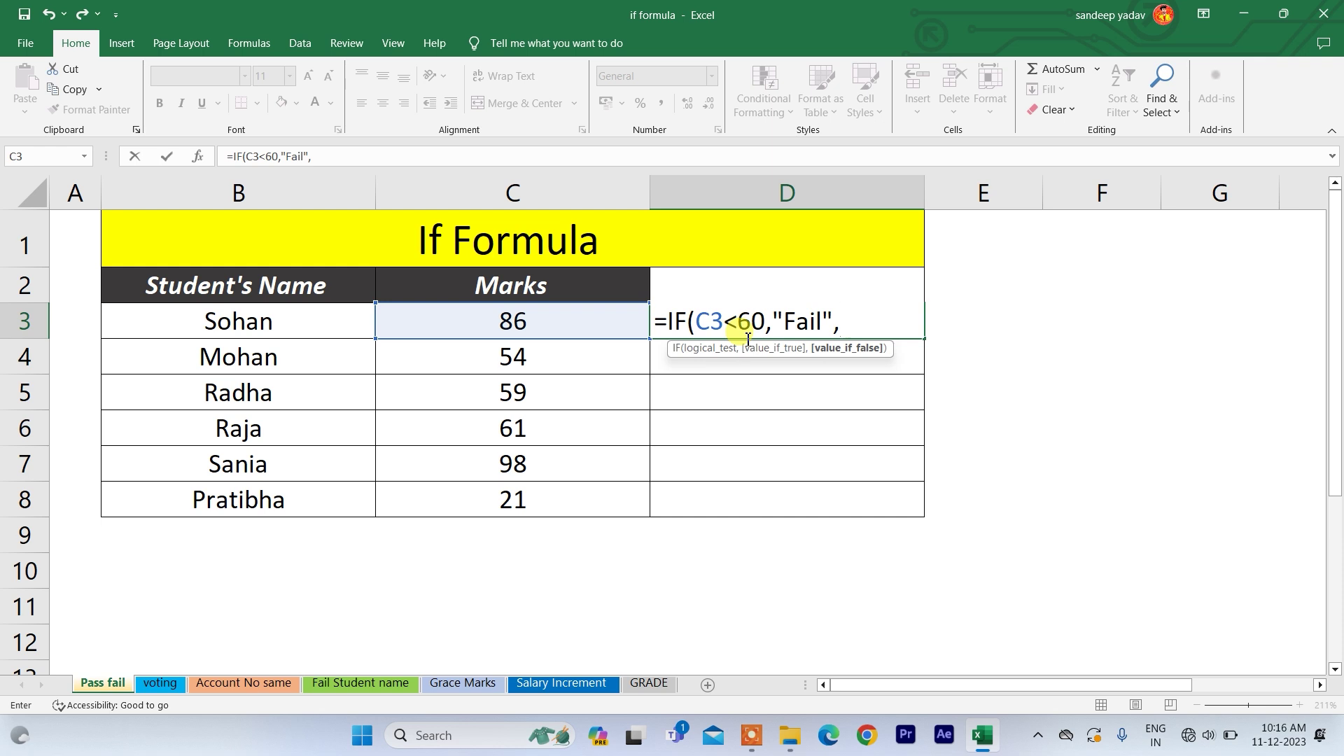
{"action": "type", "text": "\"pass\")"}
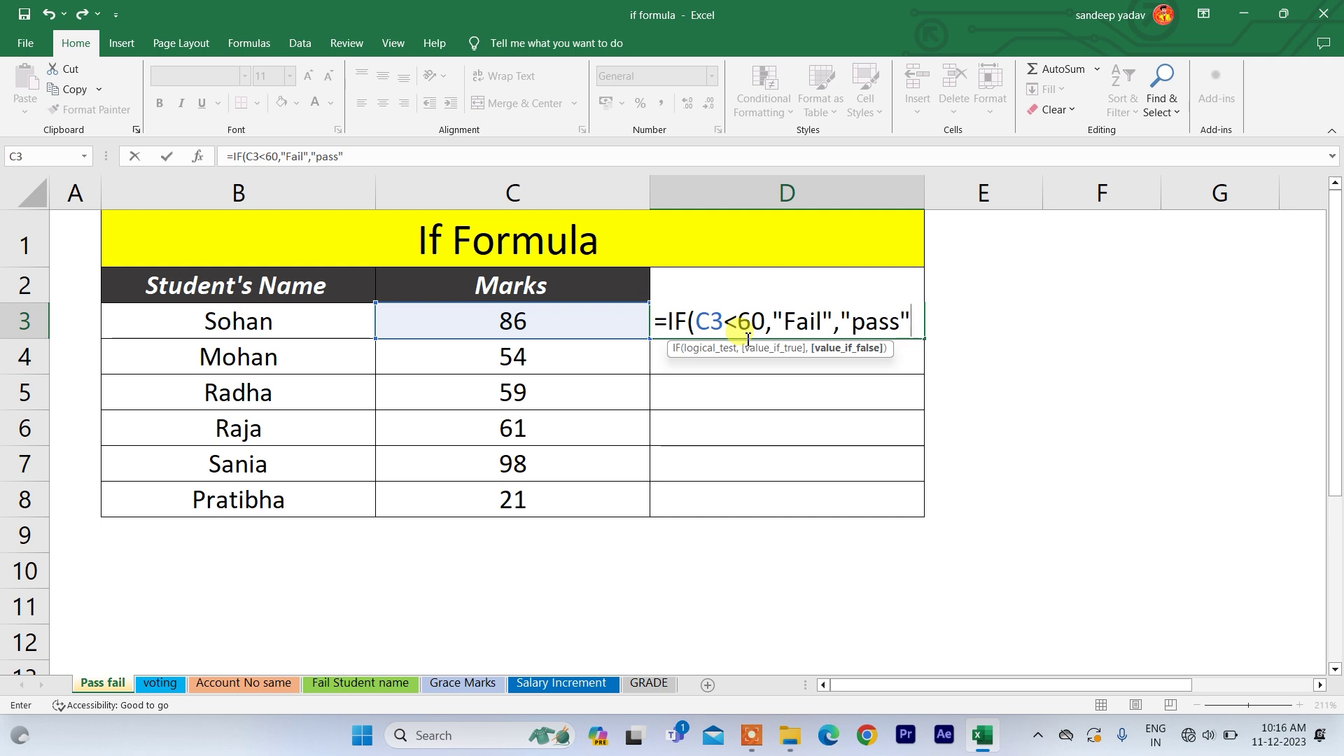
{"action": "key", "text": "Return"}
- Fill the pass/fail formula from D3 down through D8 for the remaining students
{"action": "left_click", "coordinate": [724, 321]}
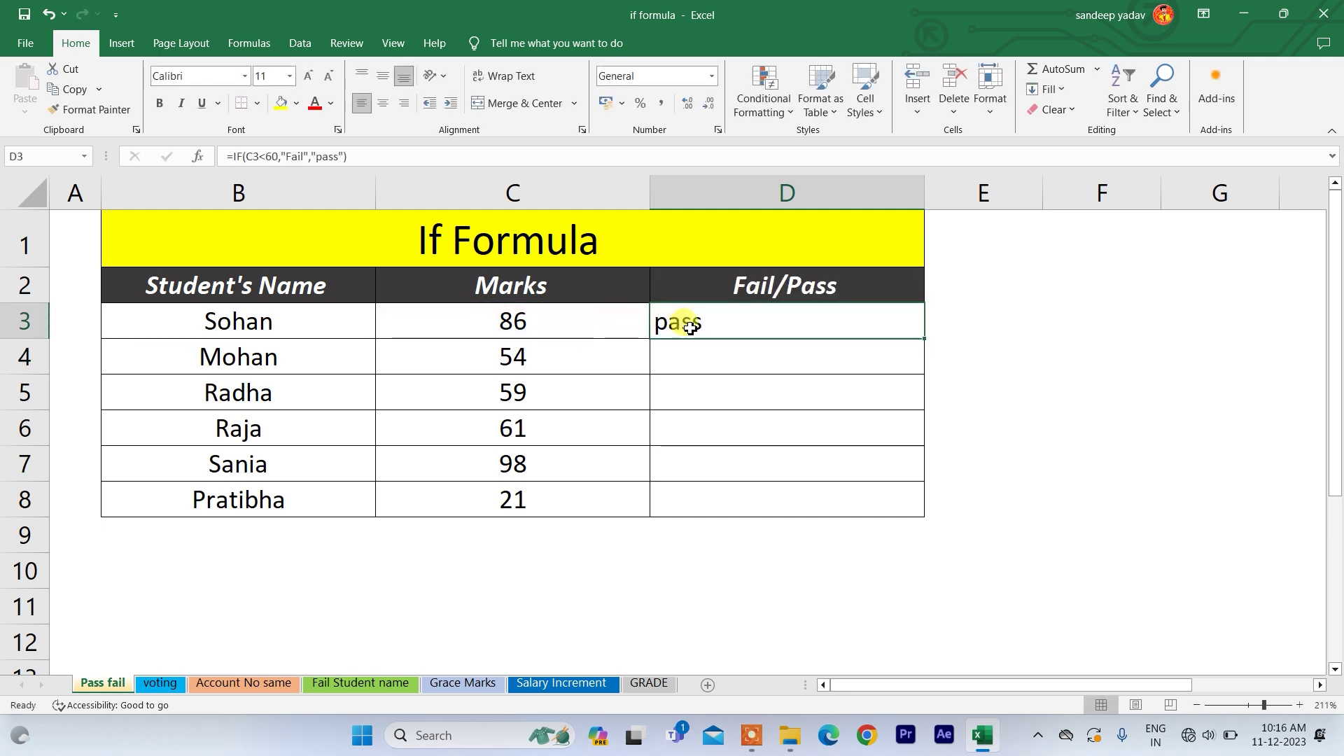
{"action": "left_click_drag", "start_coordinate": [735, 331], "coordinate": [735, 499]}
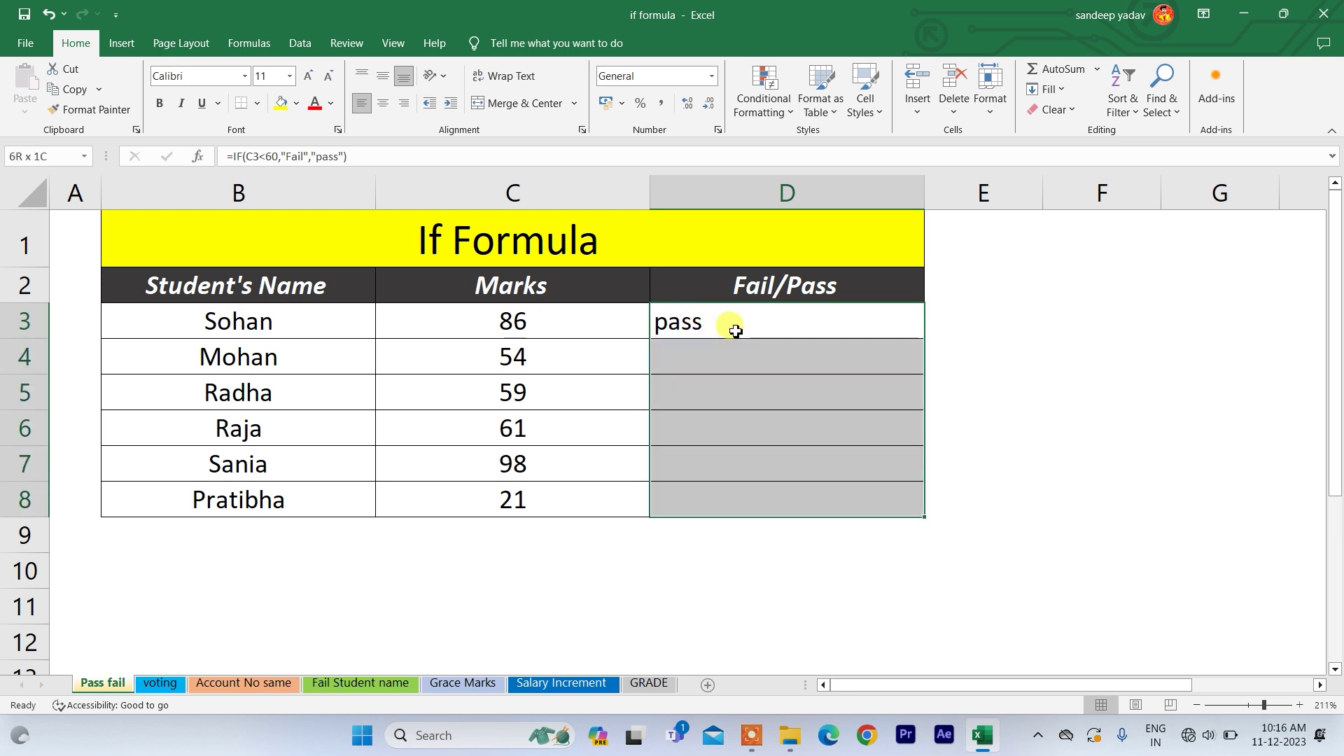
{"action": "key", "text": "ctrl+d"}
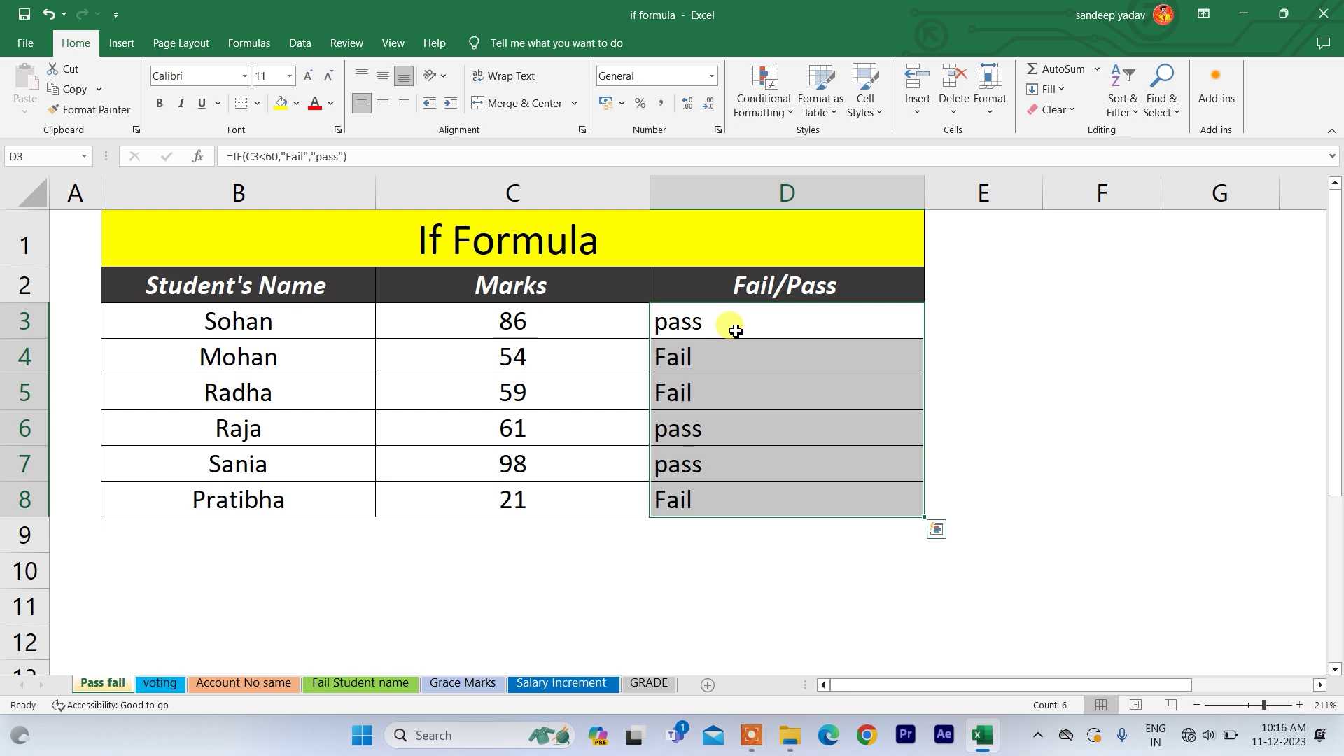
{"action": "left_click", "coordinate": [697, 350]}
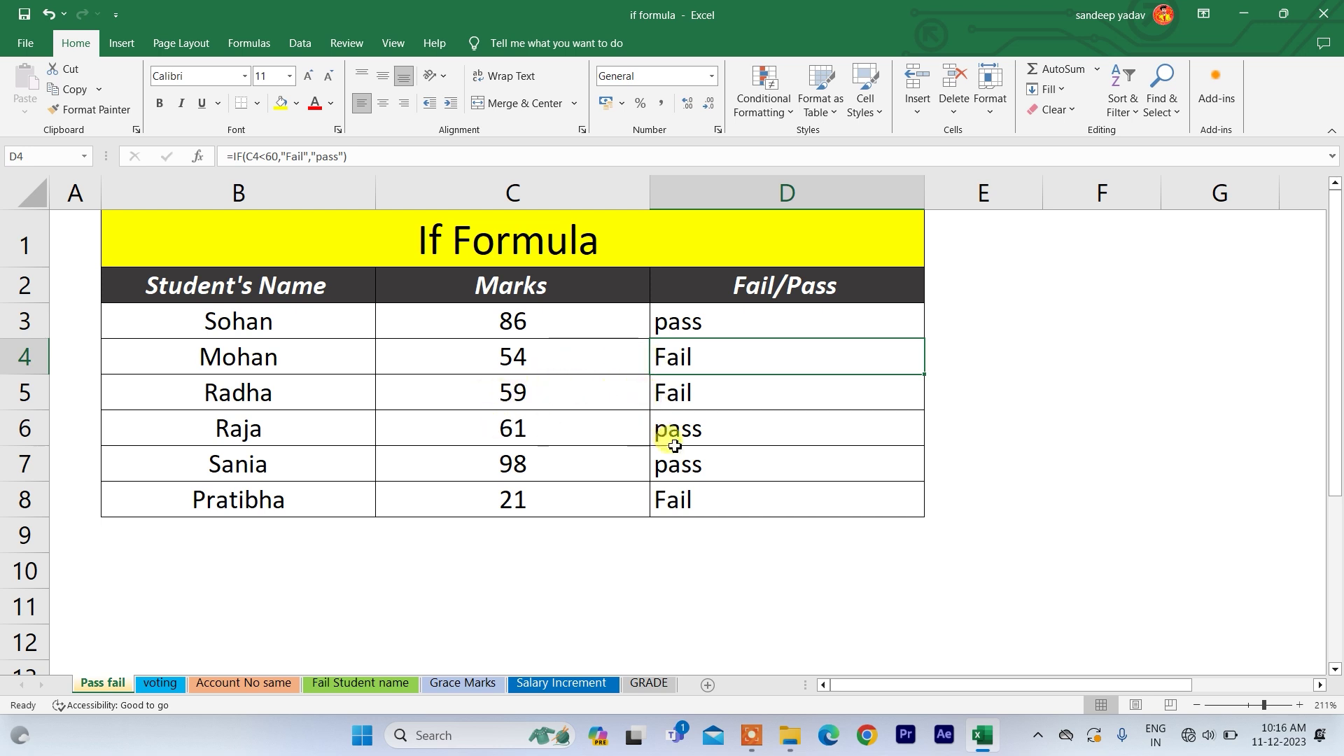
{"action": "left_click", "coordinate": [589, 438]}
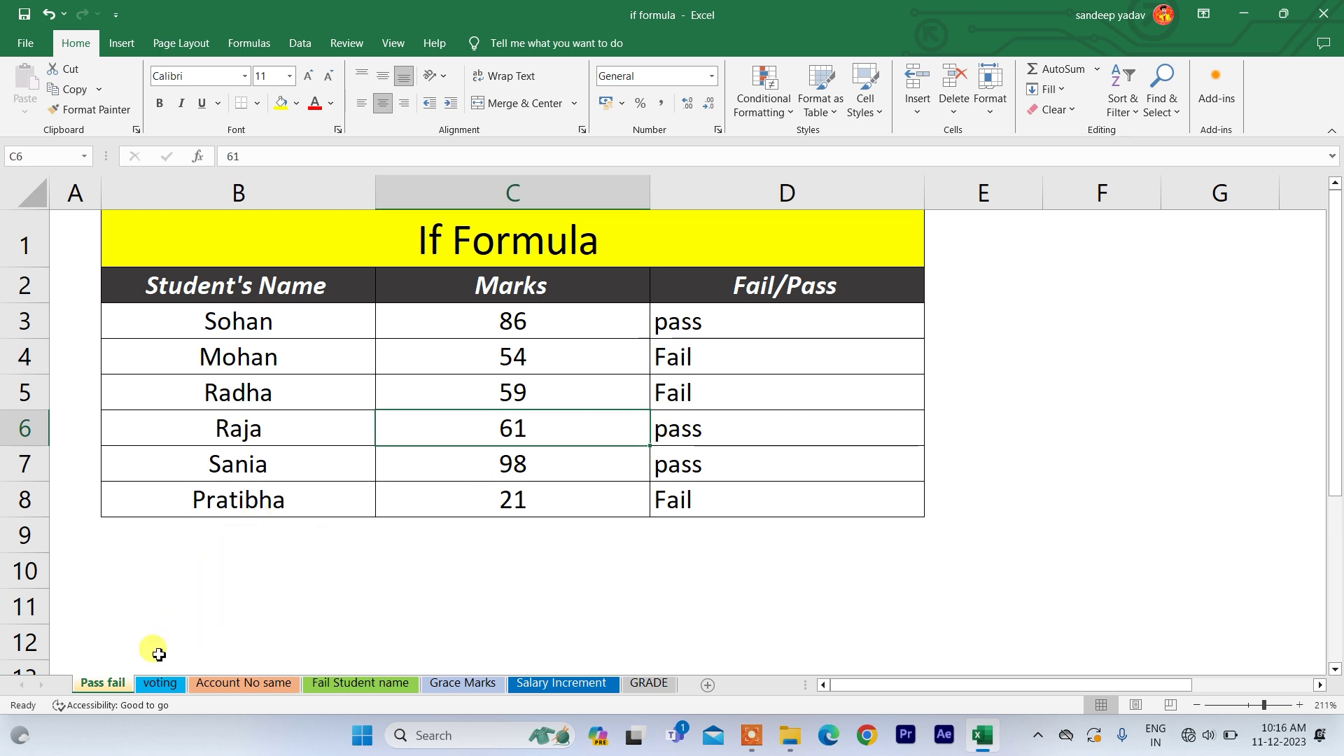
- On the voting sheet, enter =IF(C3<18,"not eligilble","eligible") in cell D3 of the Eligible for Voting column
{"action": "left_click", "coordinate": [164, 685]}
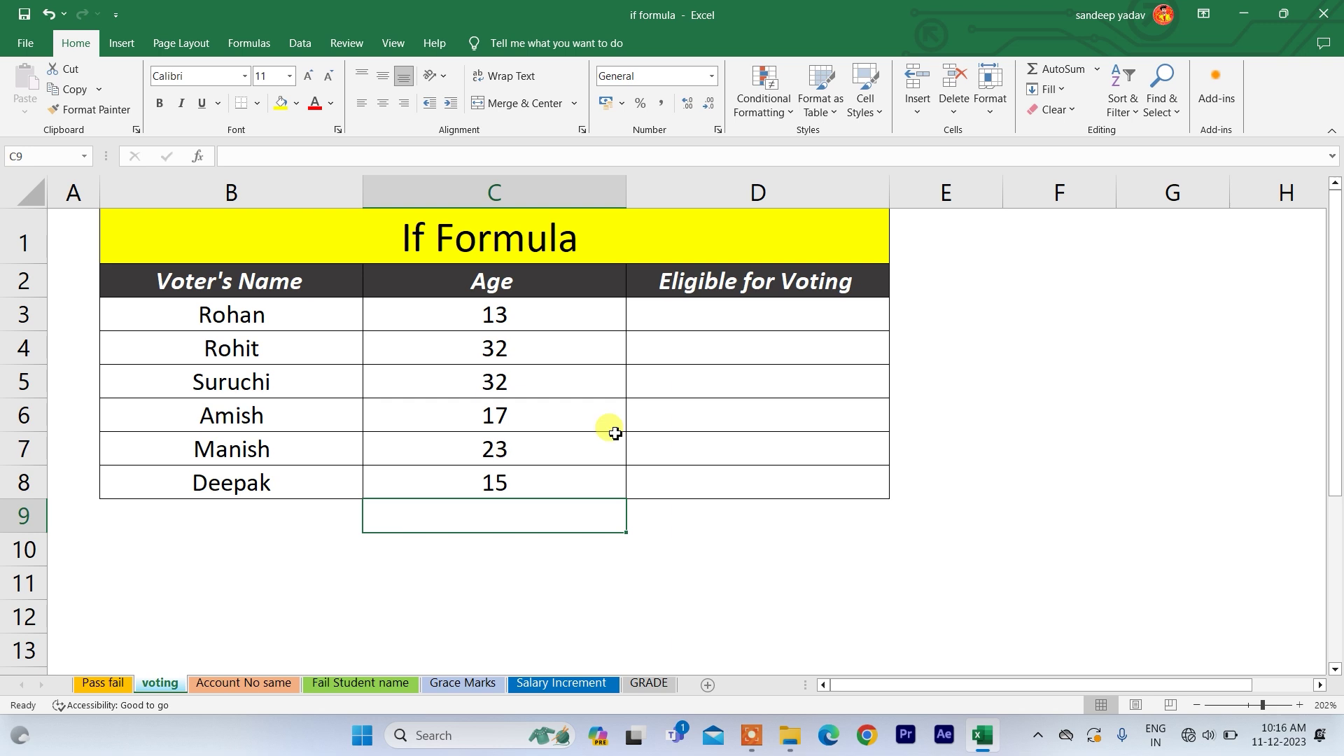
{"action": "left_click", "coordinate": [705, 319]}
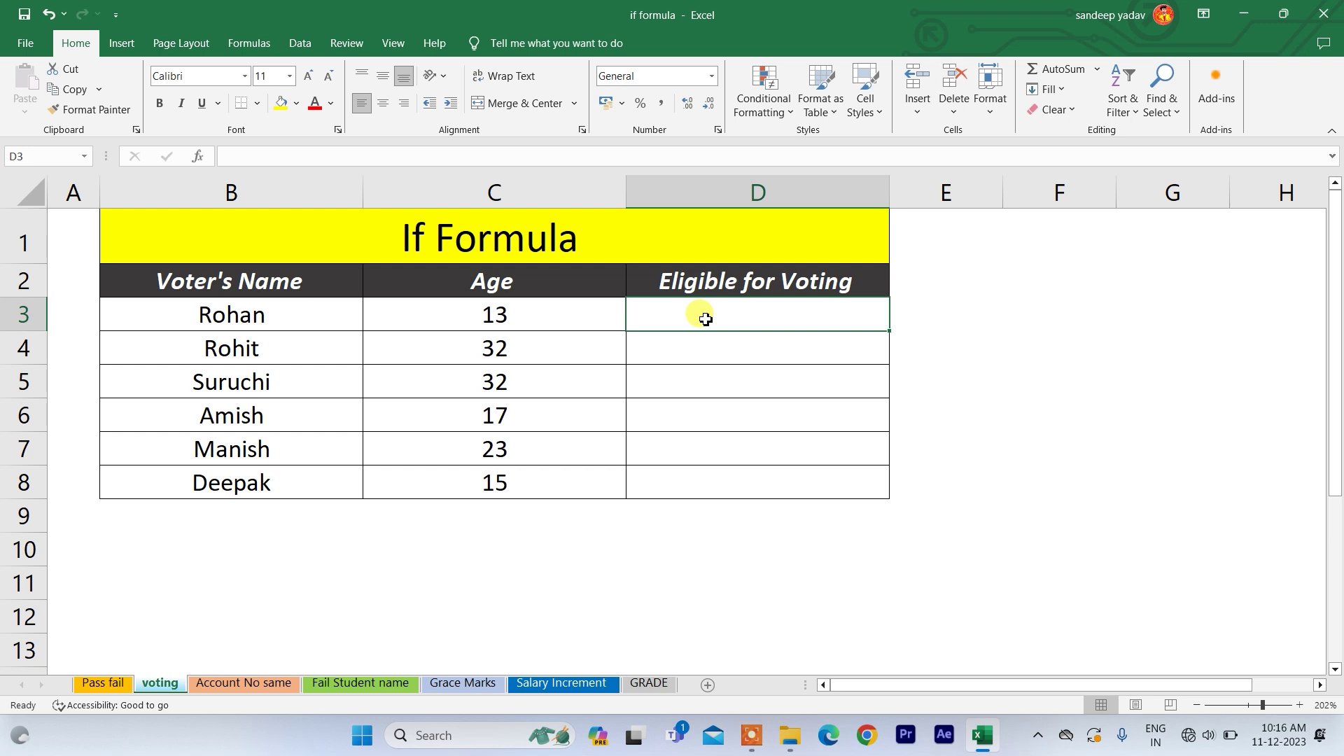
{"action": "type", "text": "=if"}
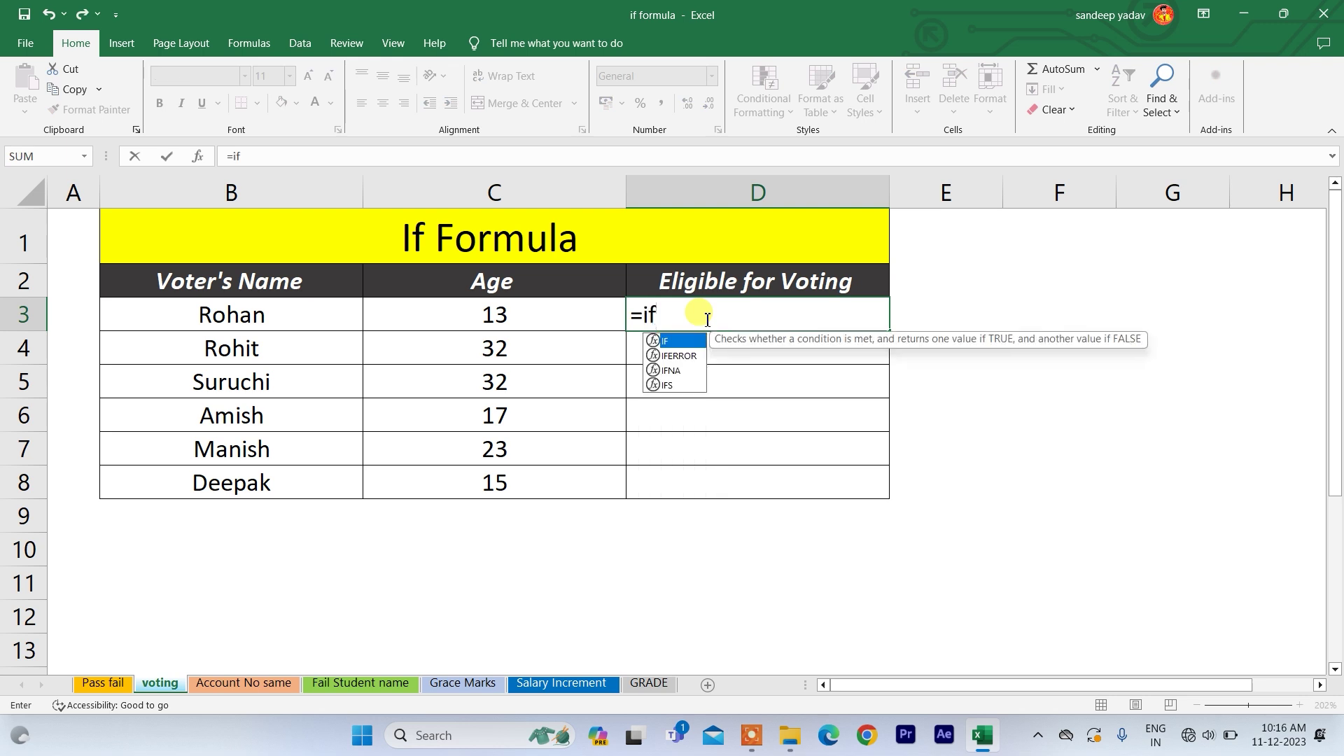
{"action": "key", "text": "Tab"}
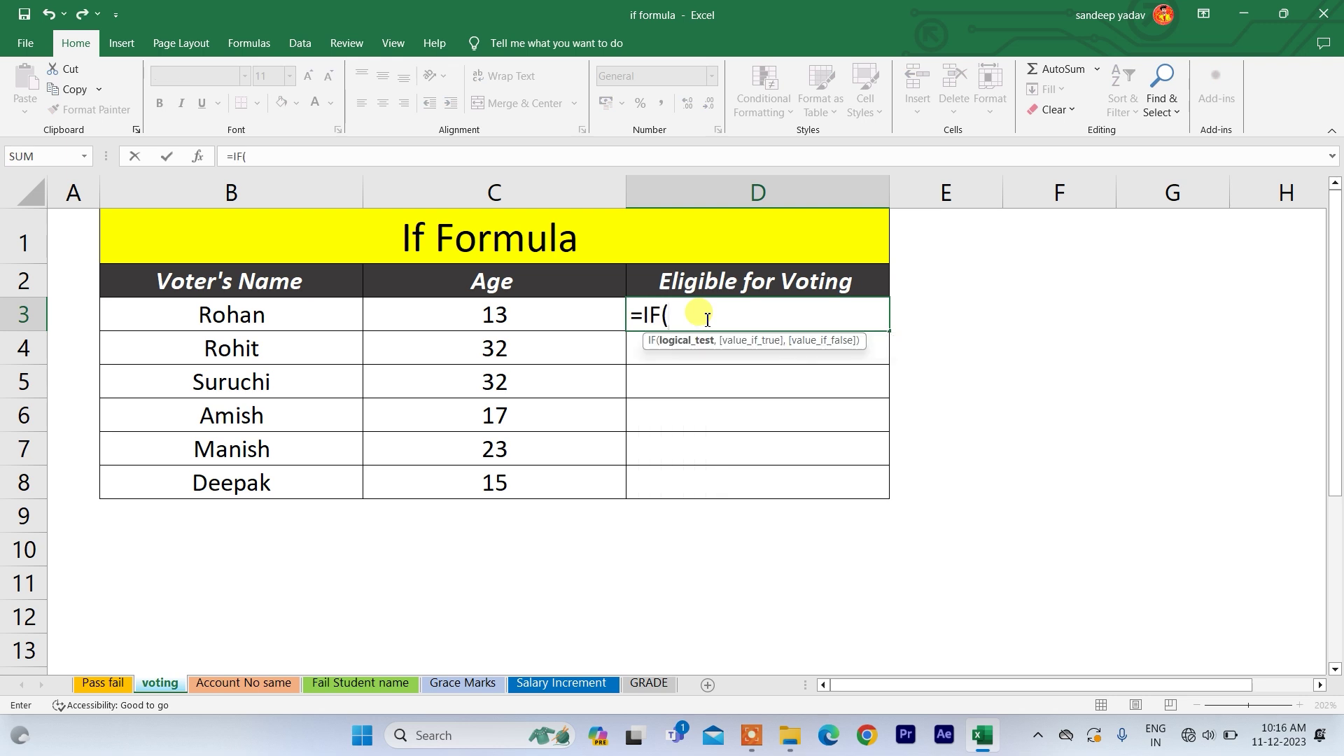
{"action": "key", "text": "Left"}
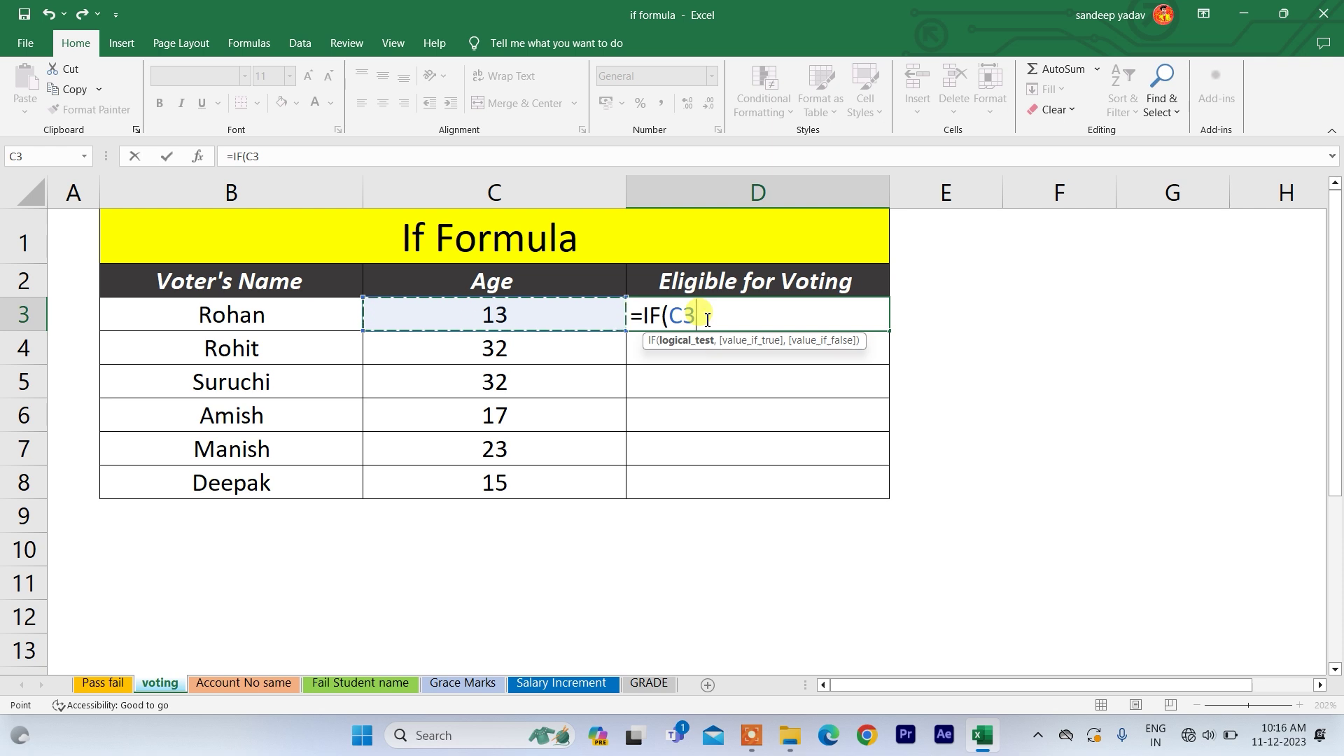
{"action": "type", "text": "<1"}
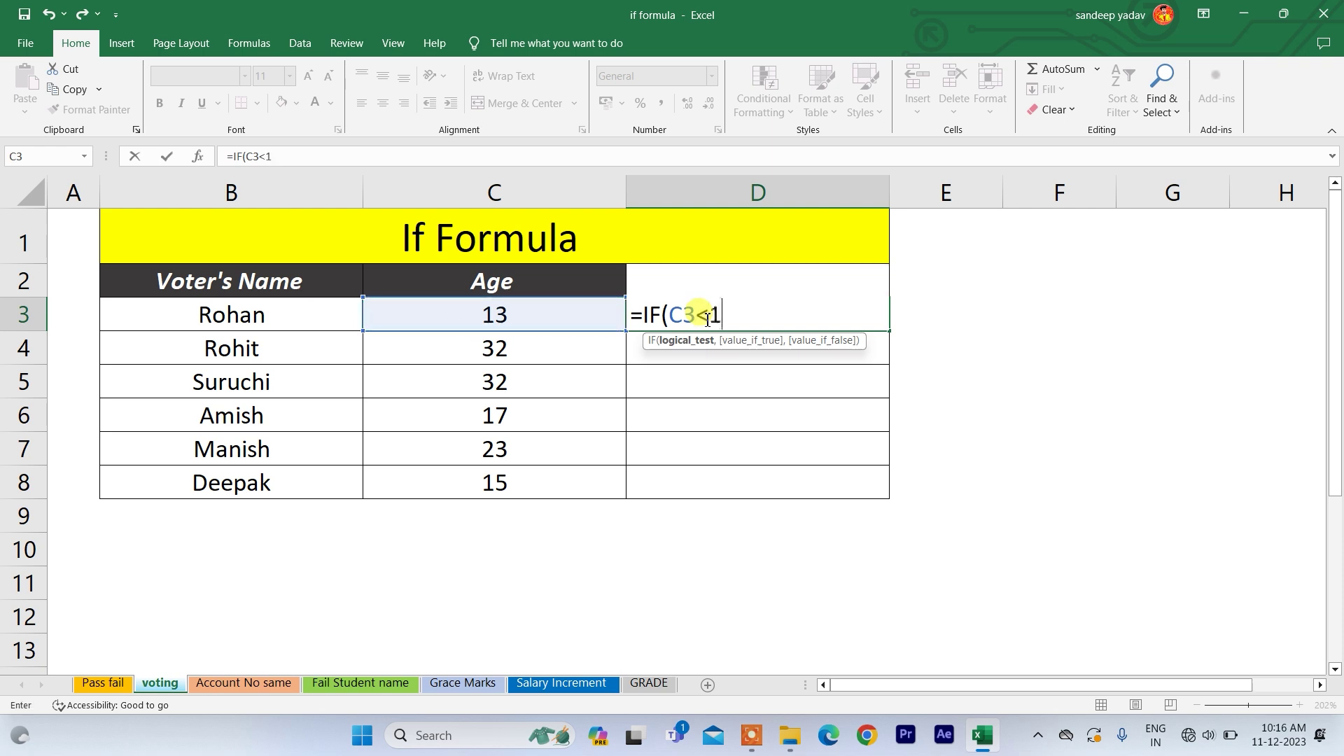
{"action": "type", "text": "8,"}
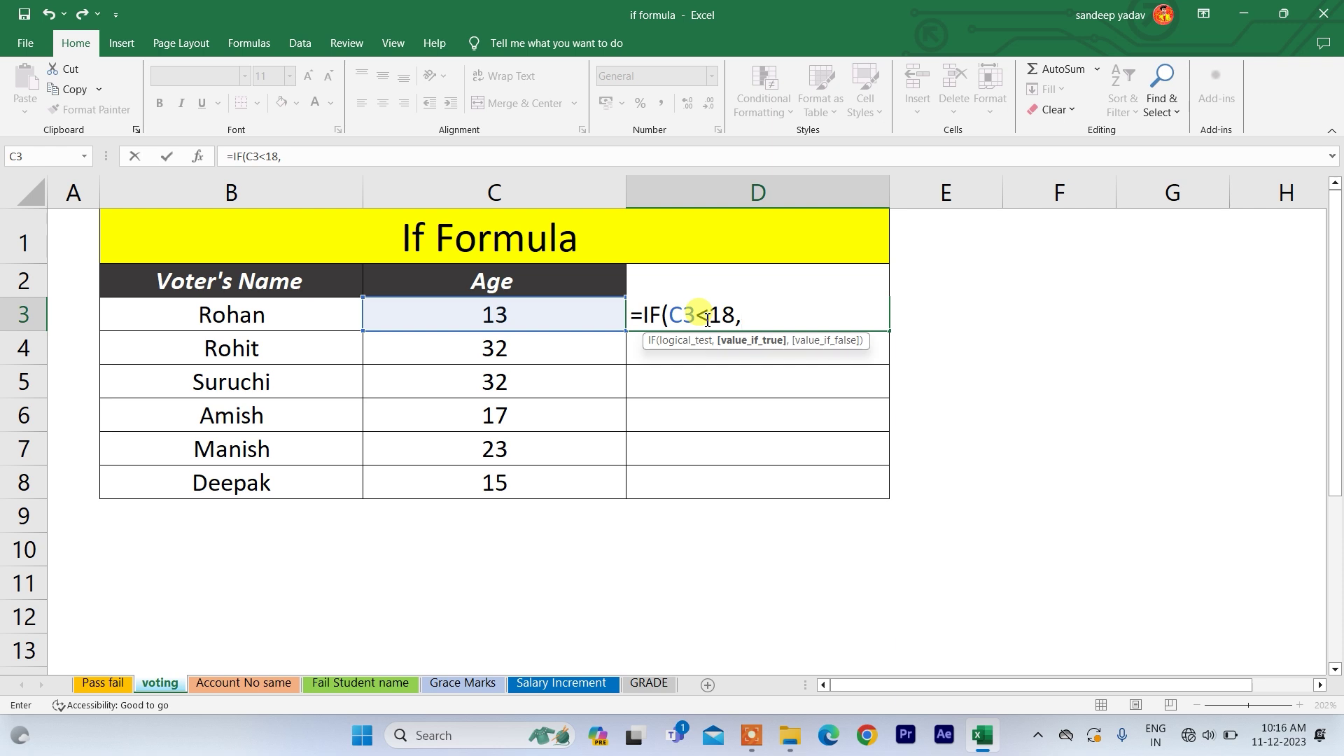
{"action": "type", "text": "\"not eligilb"}
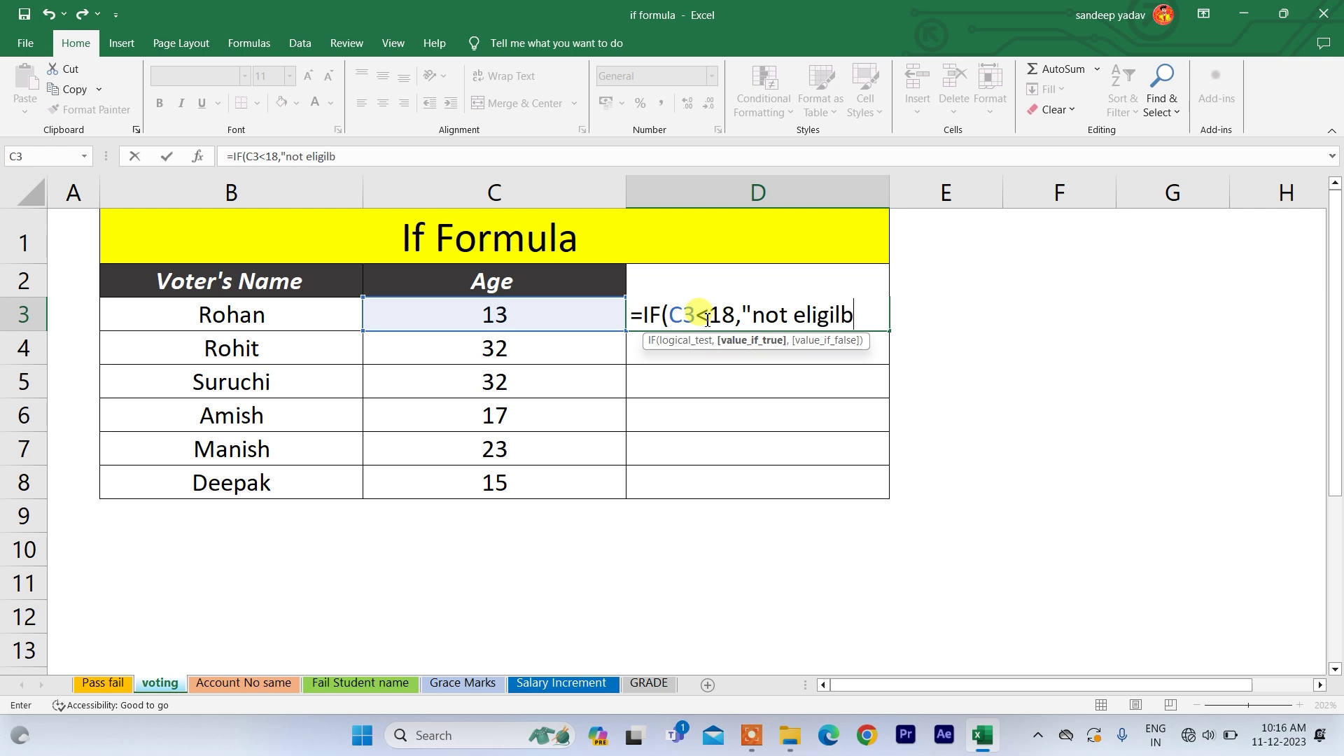
{"action": "type", "text": "le\","}
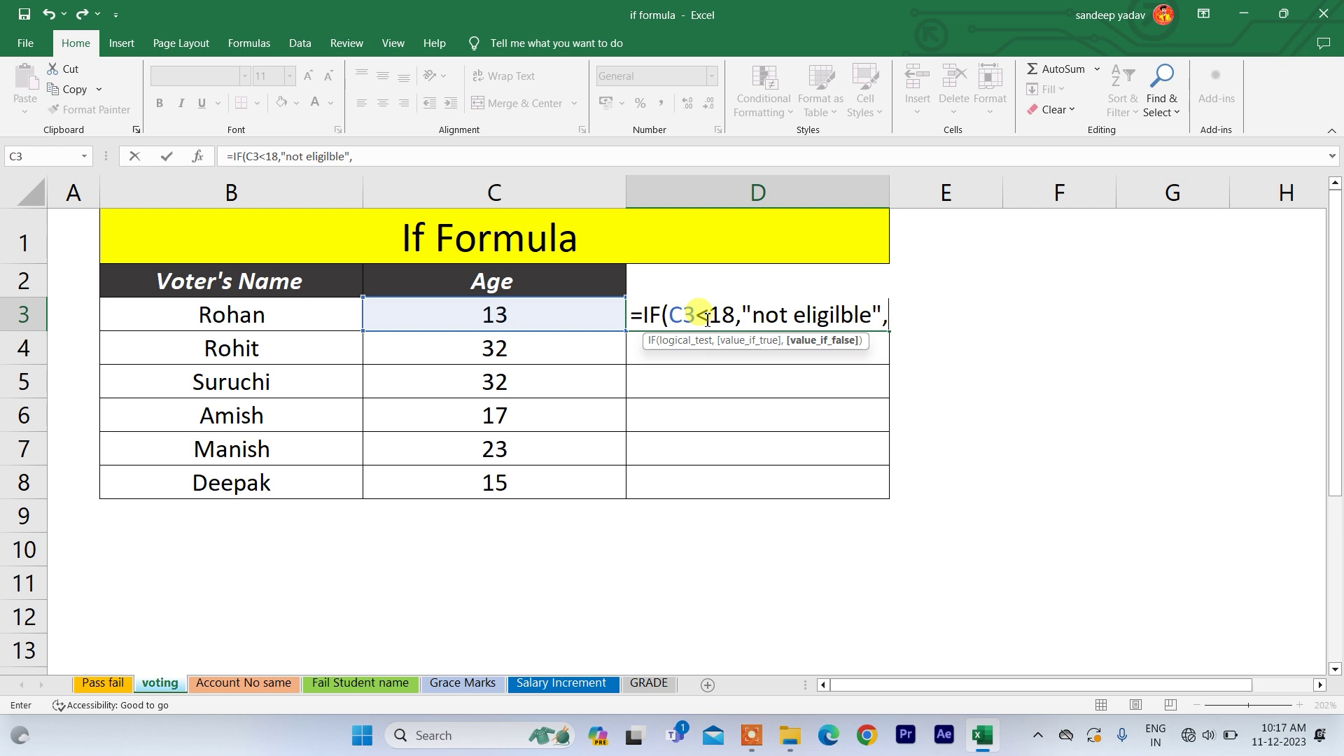
{"action": "type", "text": "\"eligible\""}
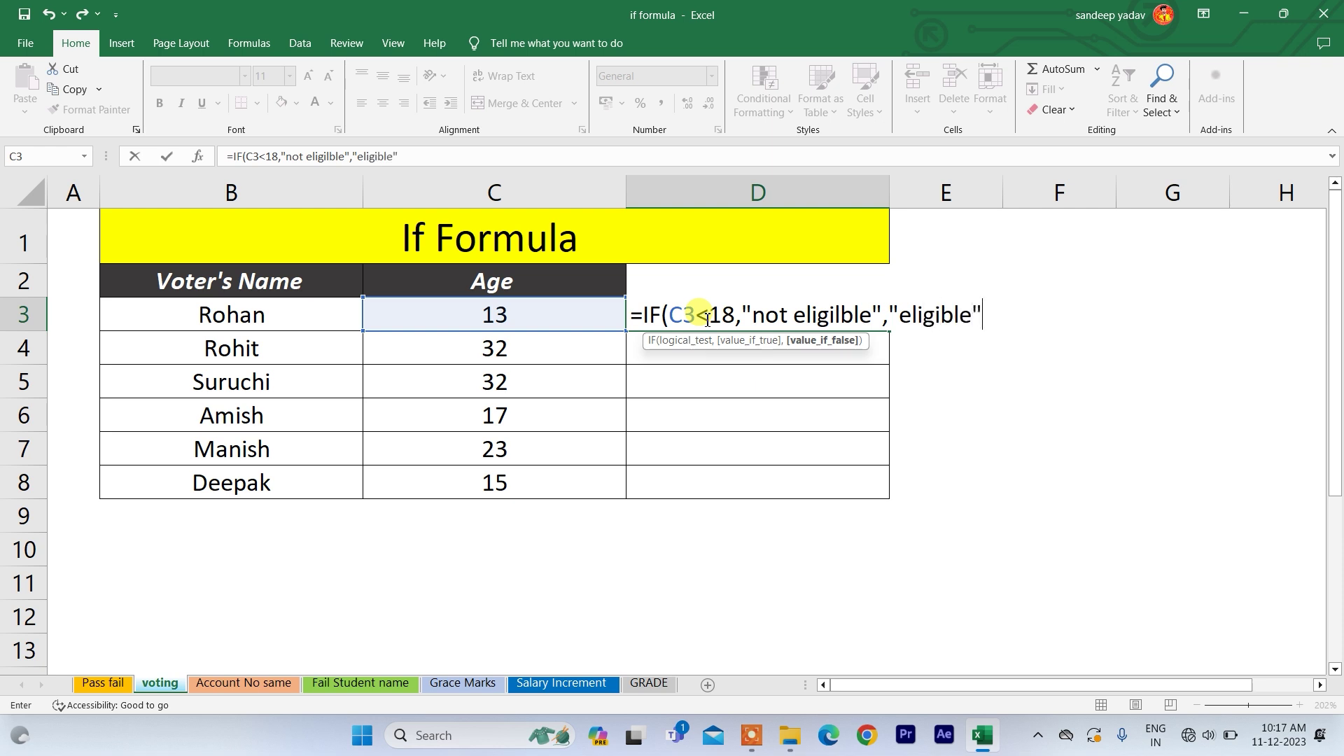
{"action": "type", "text": ")"}
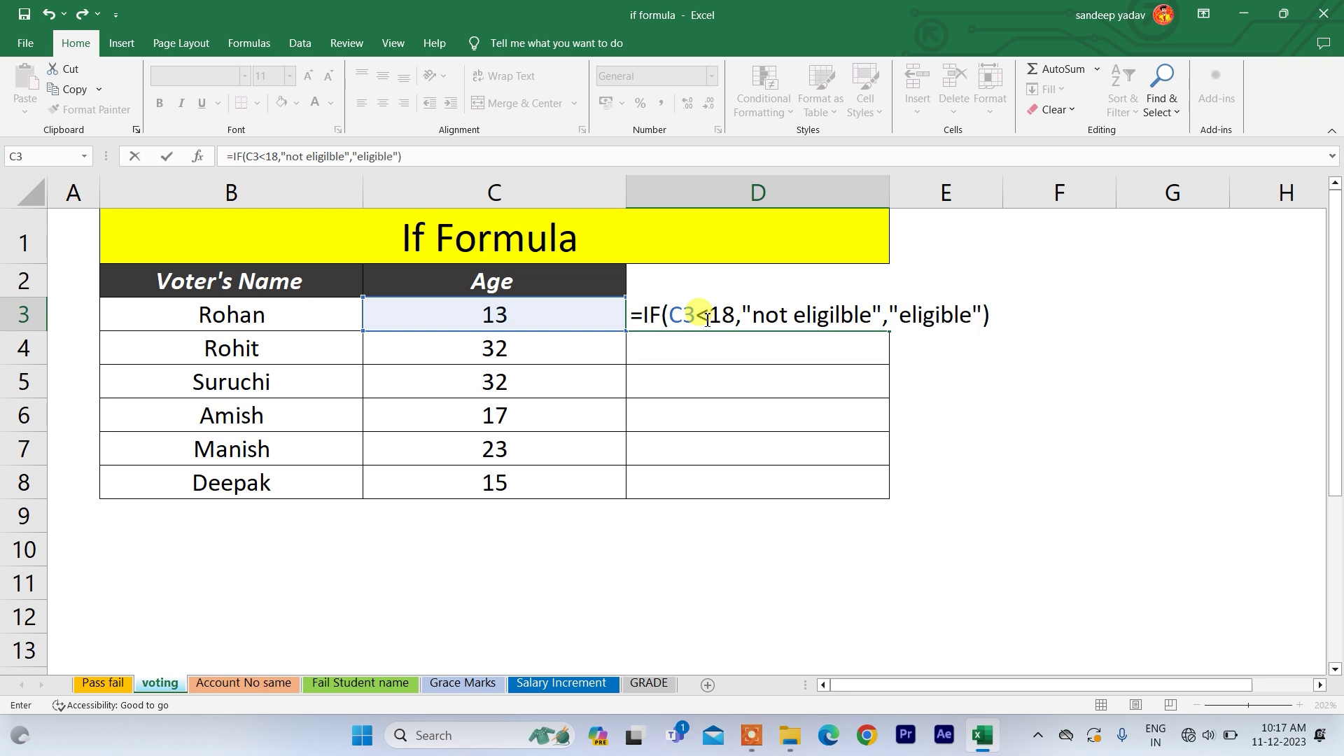
{"action": "key", "text": "Return"}
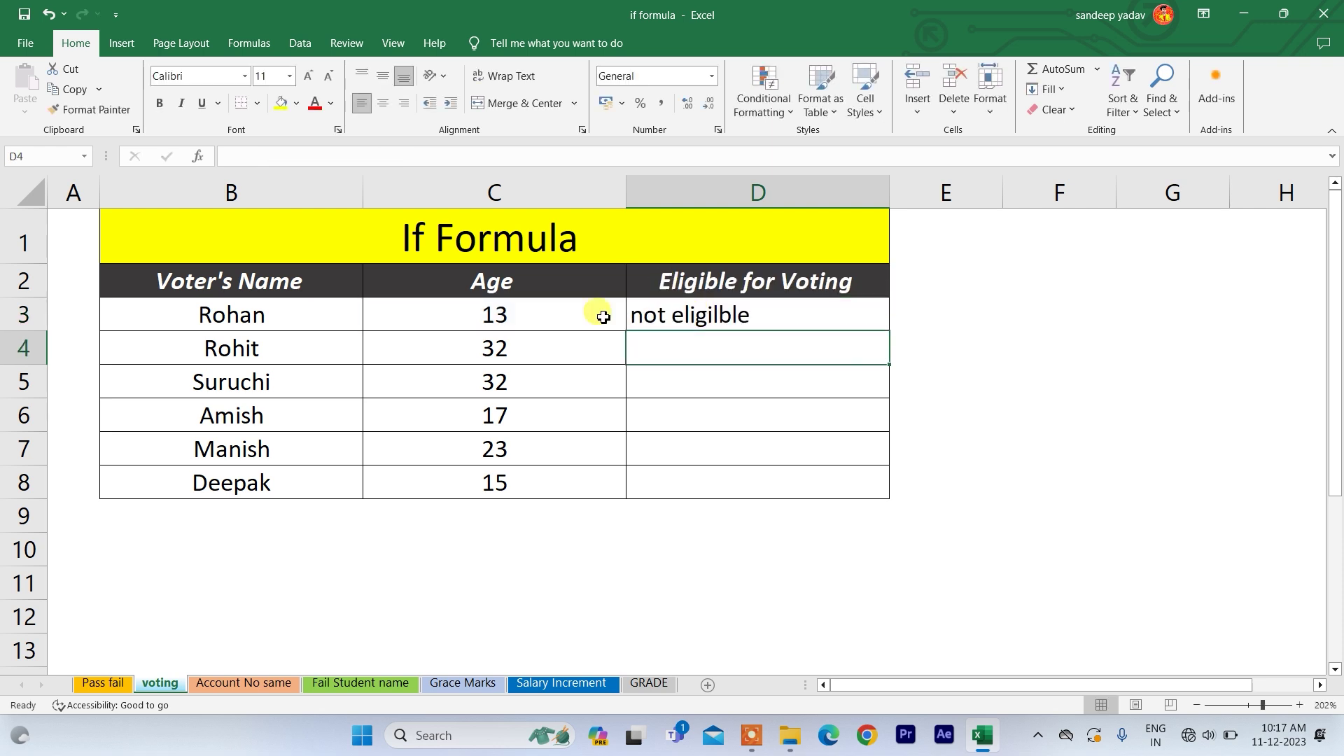
- Fill the voting eligibility formula from D3 down through D8 for the remaining voters
{"action": "left_click", "coordinate": [565, 317]}
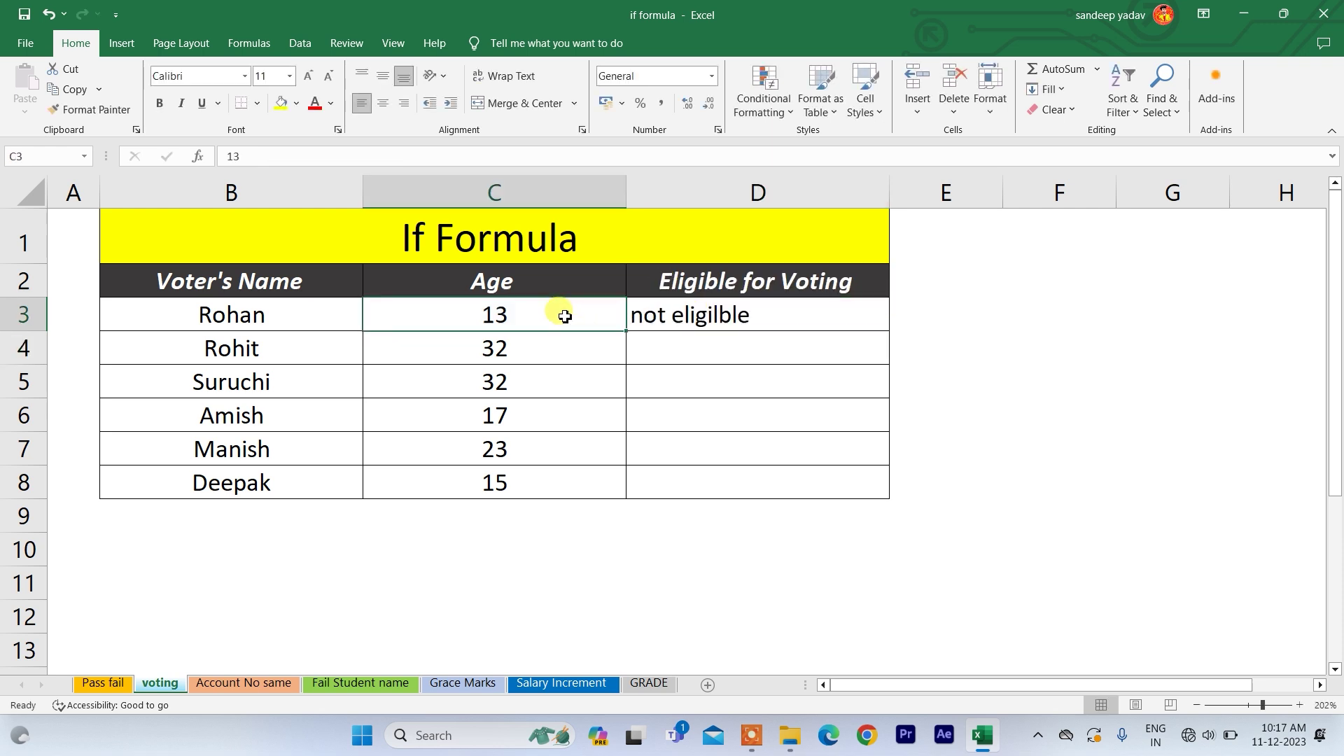
{"action": "left_click", "coordinate": [673, 318]}
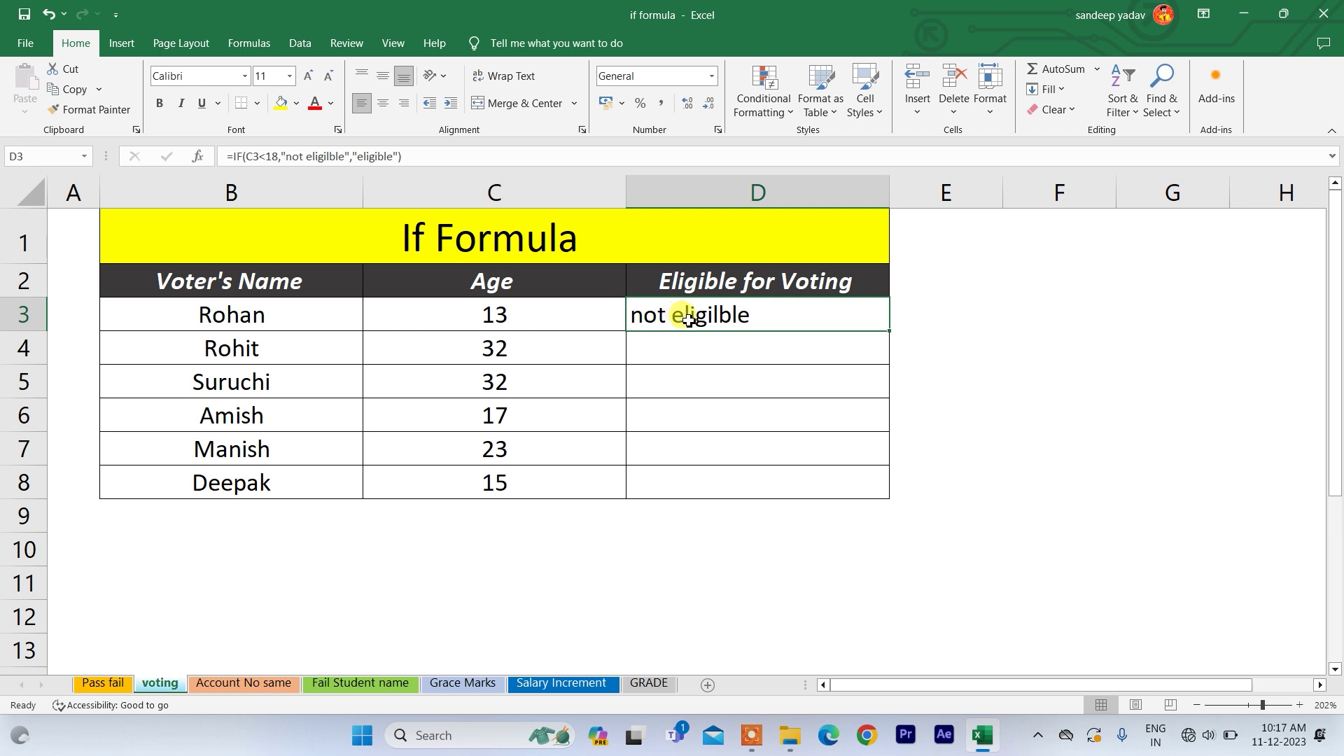
{"action": "key", "text": "shift+Down"}
{"action": "key", "text": "shift+Down"}
{"action": "key", "text": "shift+Down"}
{"action": "key", "text": "shift+Down"}
{"action": "key", "text": "shift+Down"}
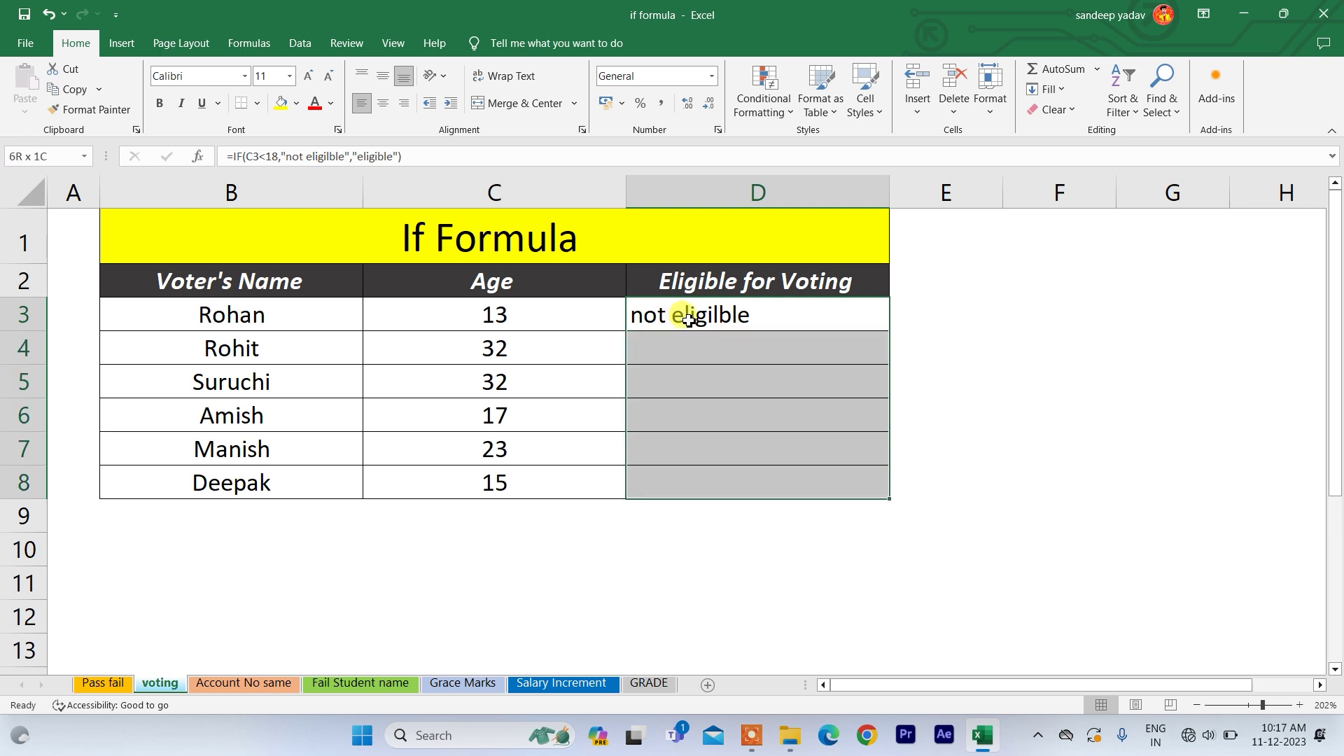
{"action": "key", "text": "ctrl+d"}
{"action": "left_click", "coordinate": [672, 346]}
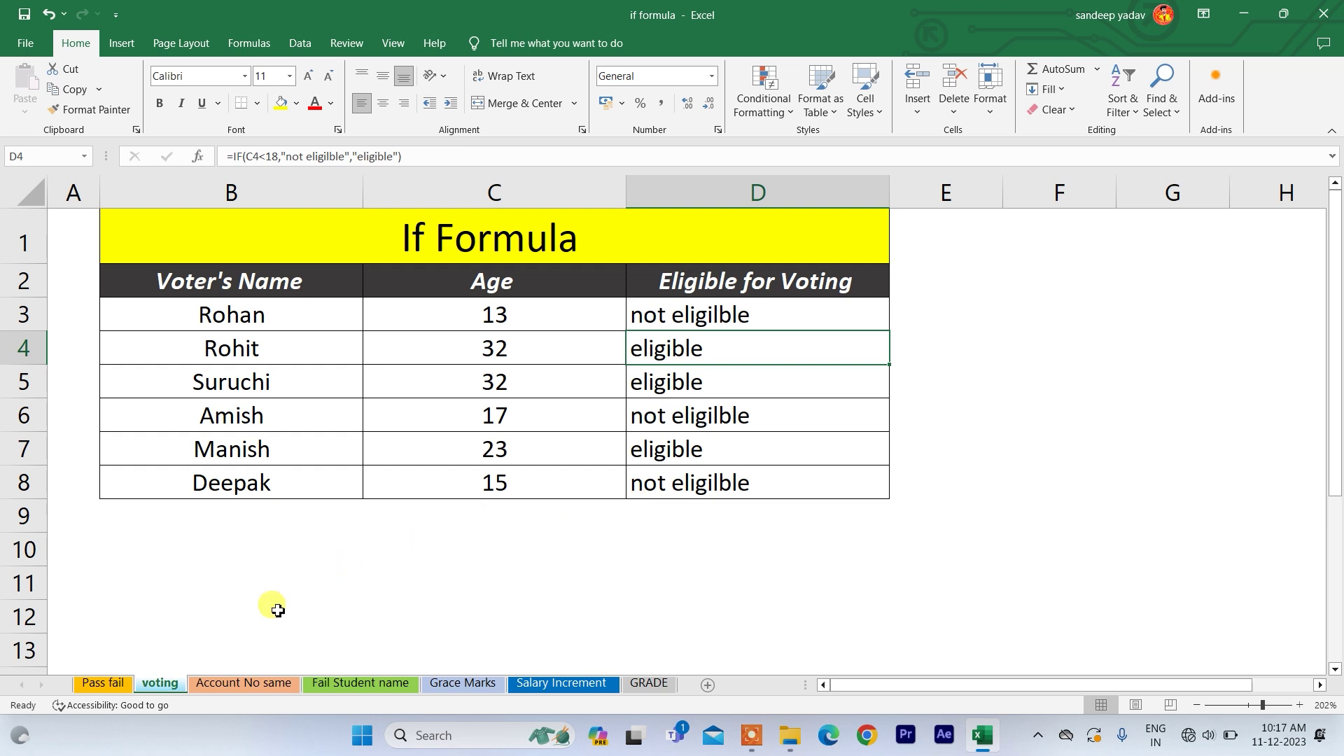
- On the Account No same sheet, start an IF formula in Status cell D3 with the logical test B3=C3
{"action": "left_click", "coordinate": [273, 685]}
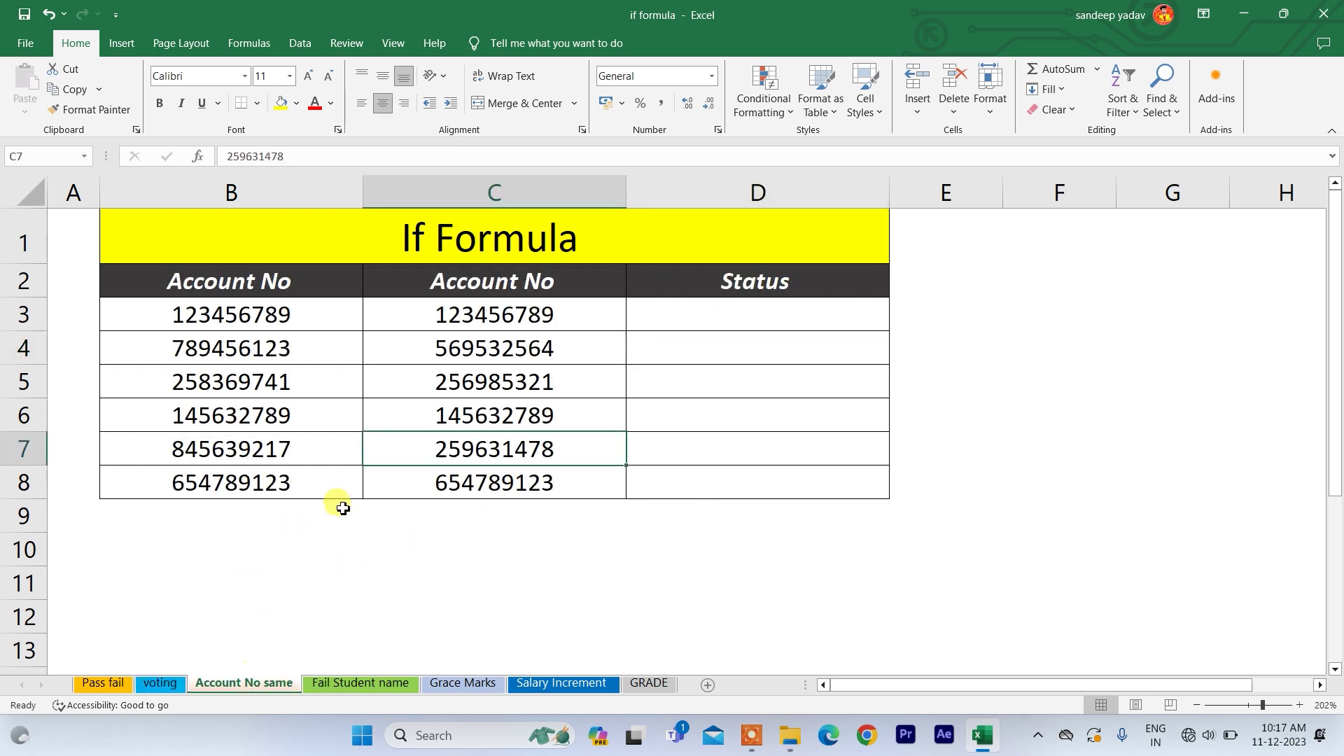
{"action": "left_click", "coordinate": [217, 315]}
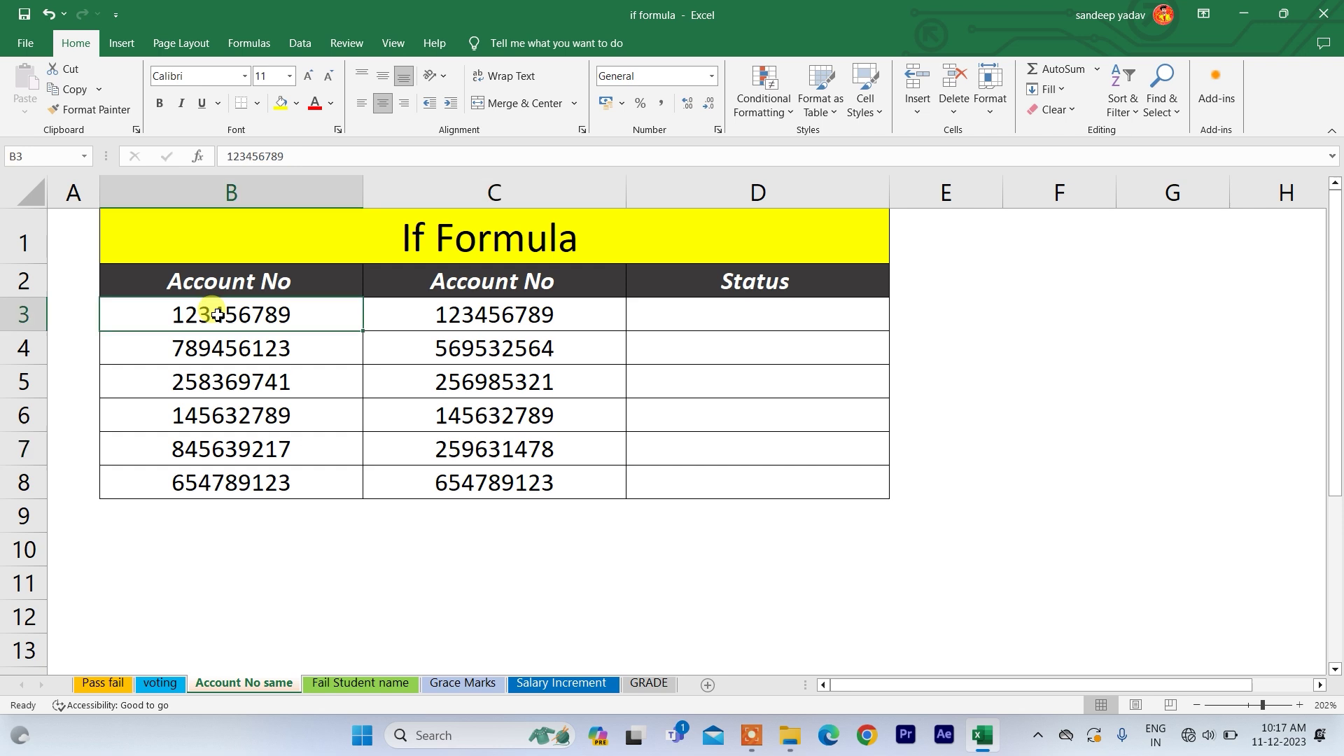
{"action": "left_click", "coordinate": [459, 307]}
{"action": "left_click", "coordinate": [704, 308]}
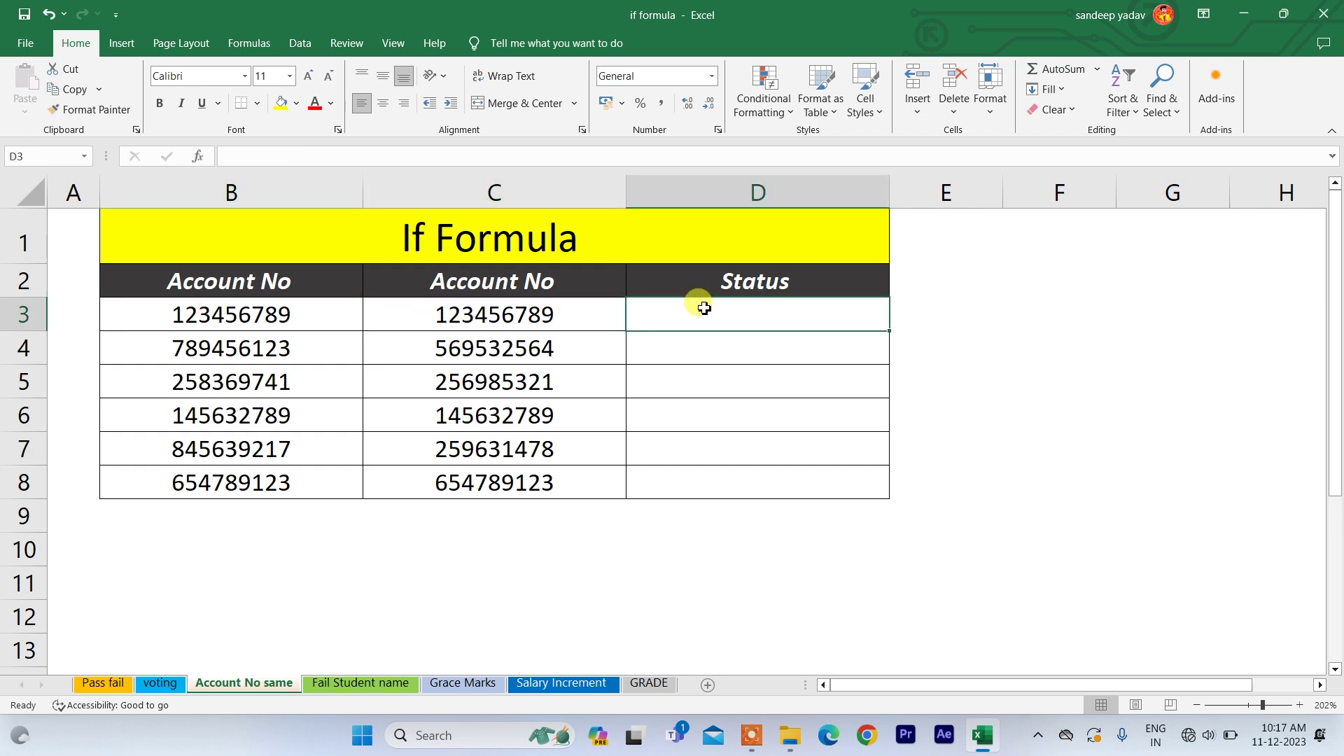
{"action": "type", "text": "=if"}
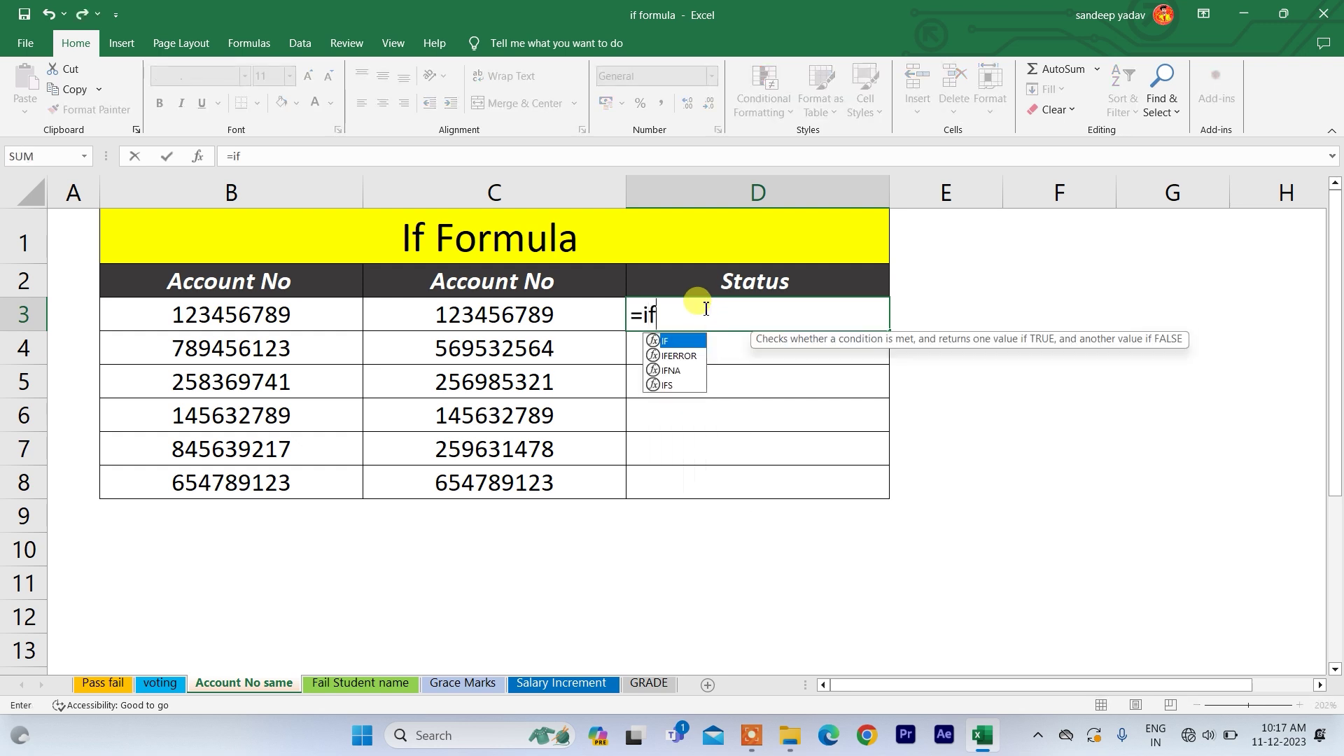
{"action": "key", "text": "Tab"}
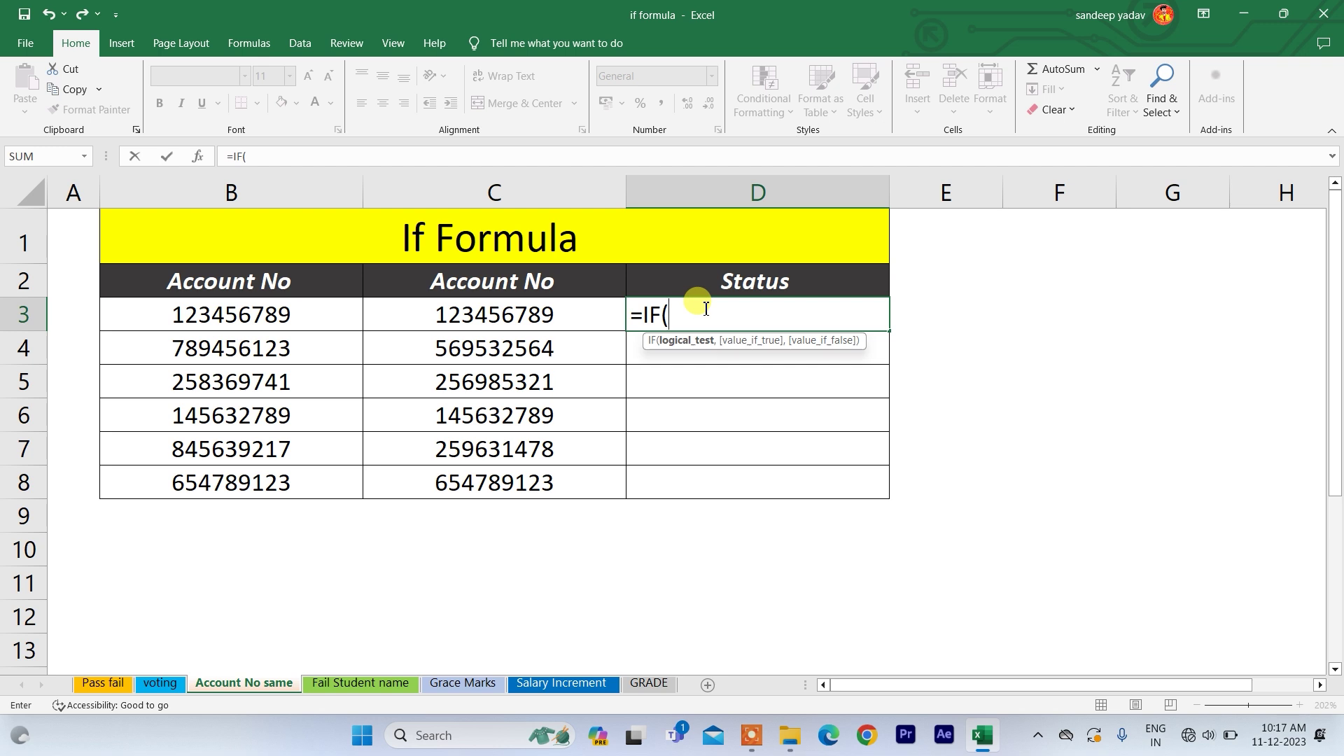
{"action": "key", "text": "Left"}
{"action": "key", "text": "Left"}
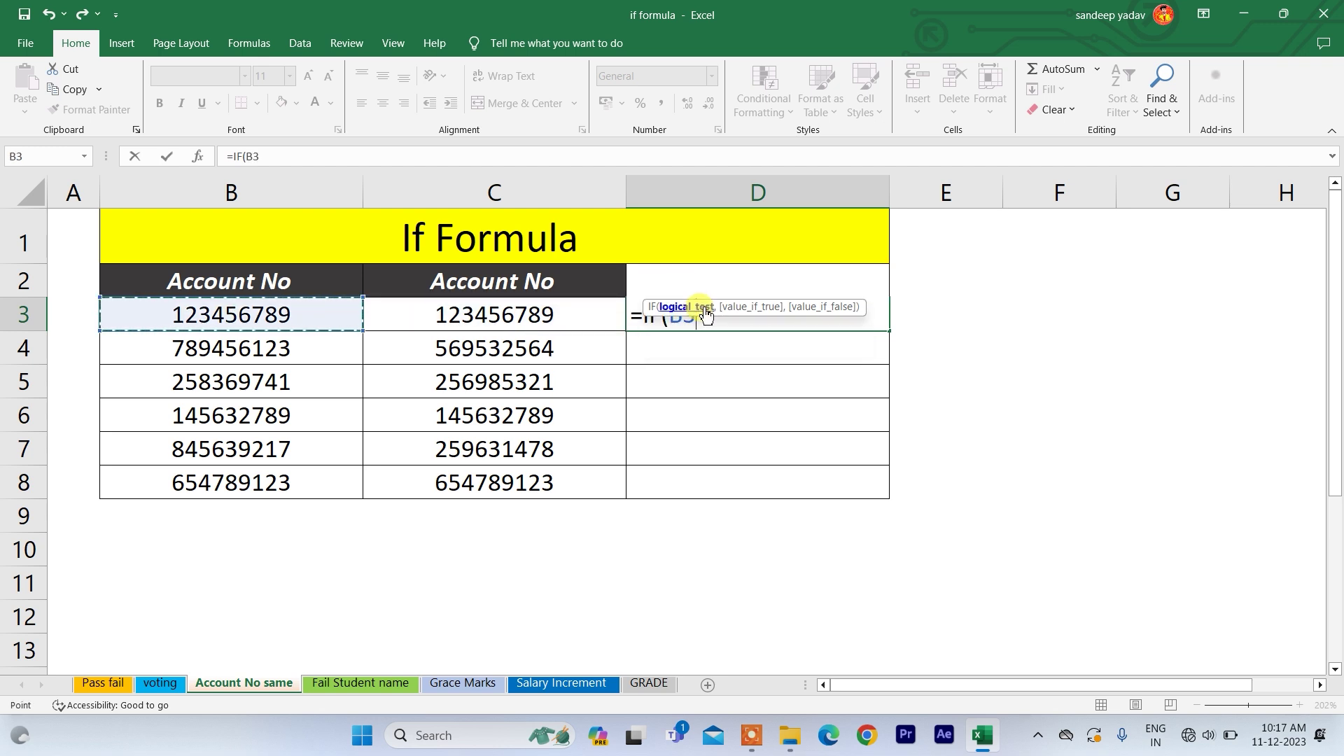
{"action": "type", "text": "="}
{"action": "key", "text": "Left"}
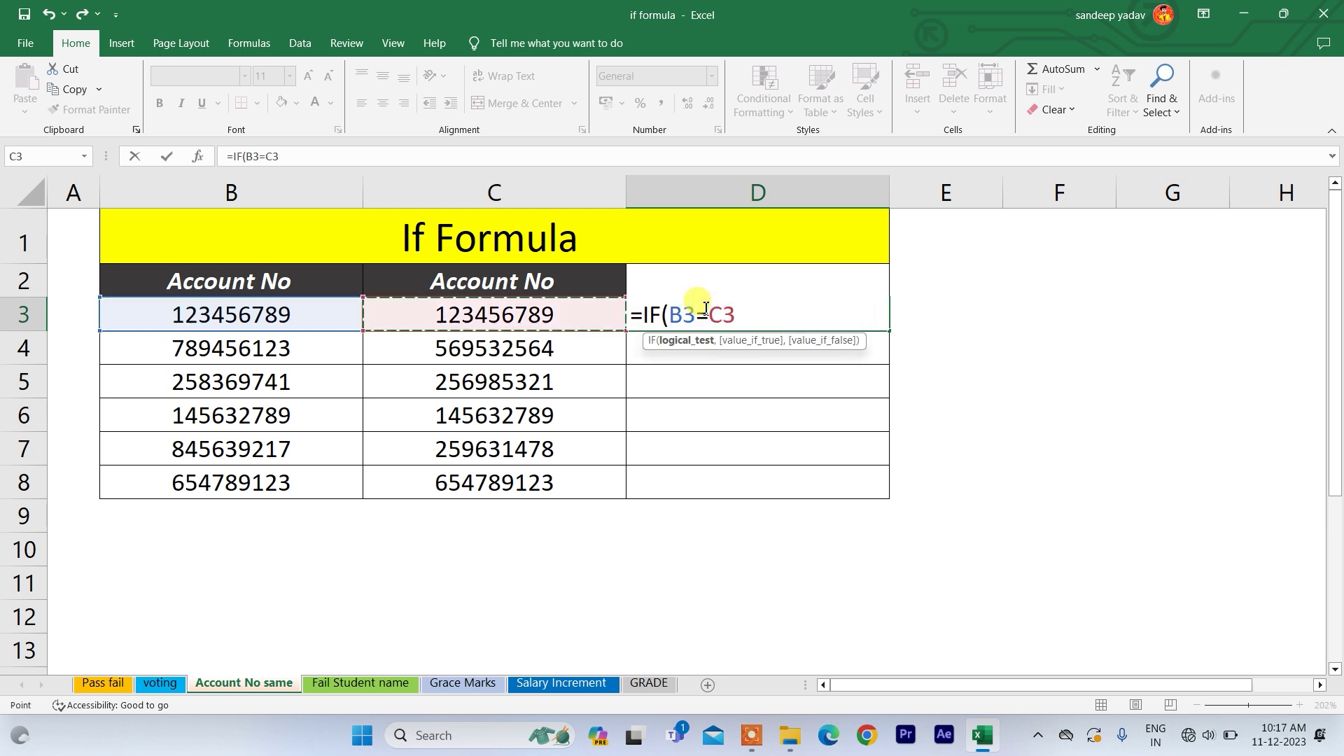
{"action": "type", "text": ","}
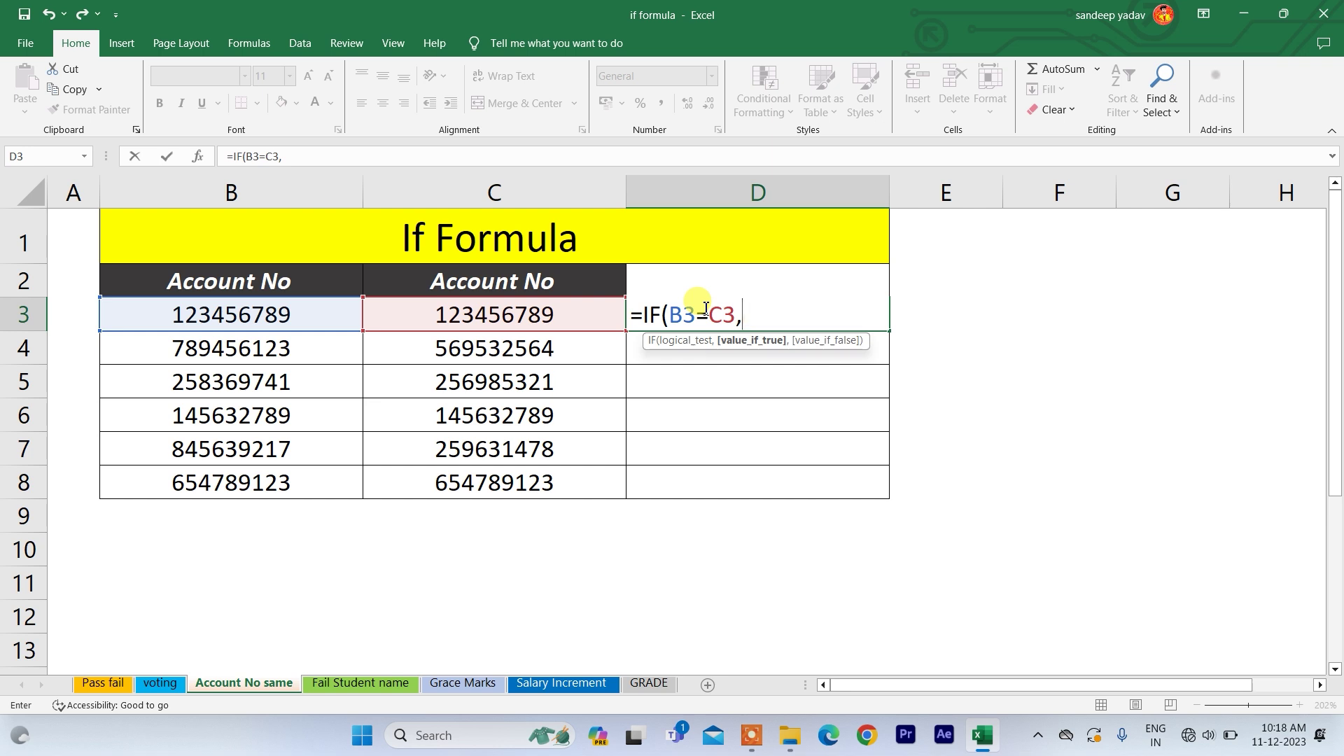
{"action": "left_click", "coordinate": [706, 308]}
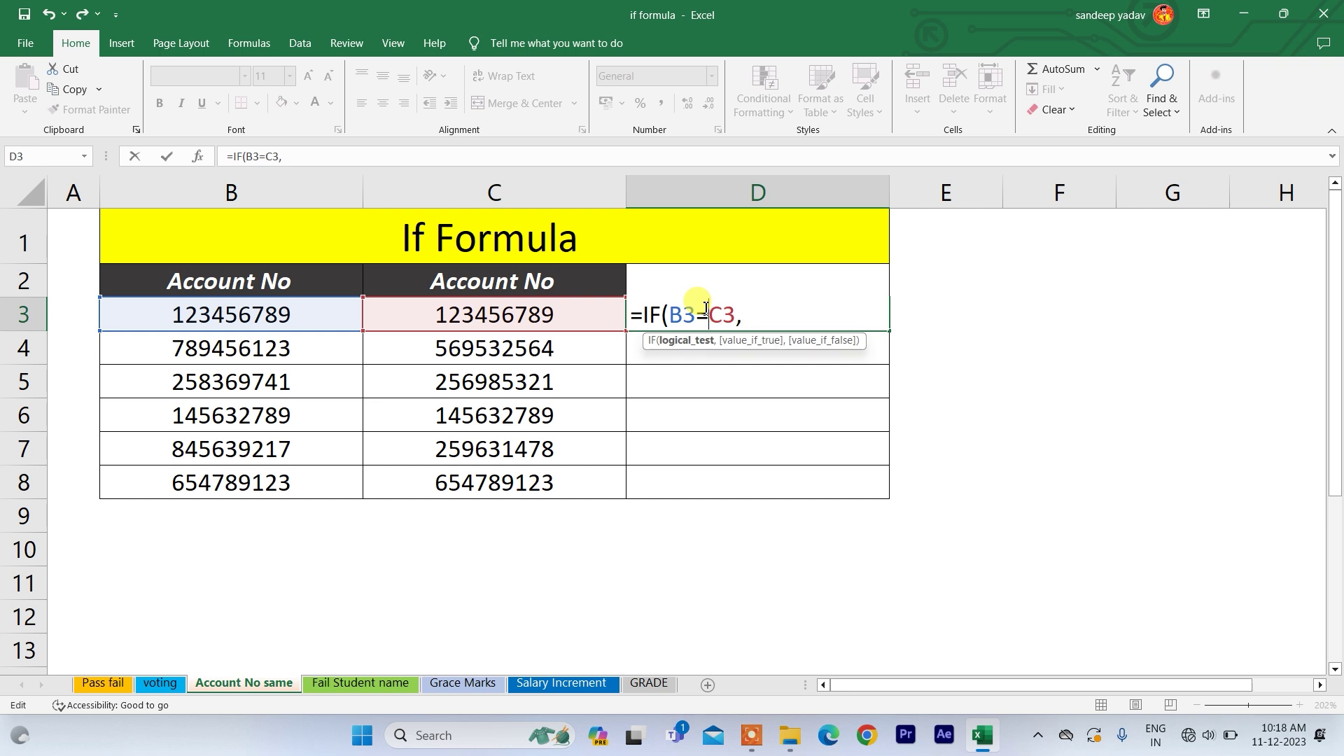
{"action": "type", "text": "\"sam"}
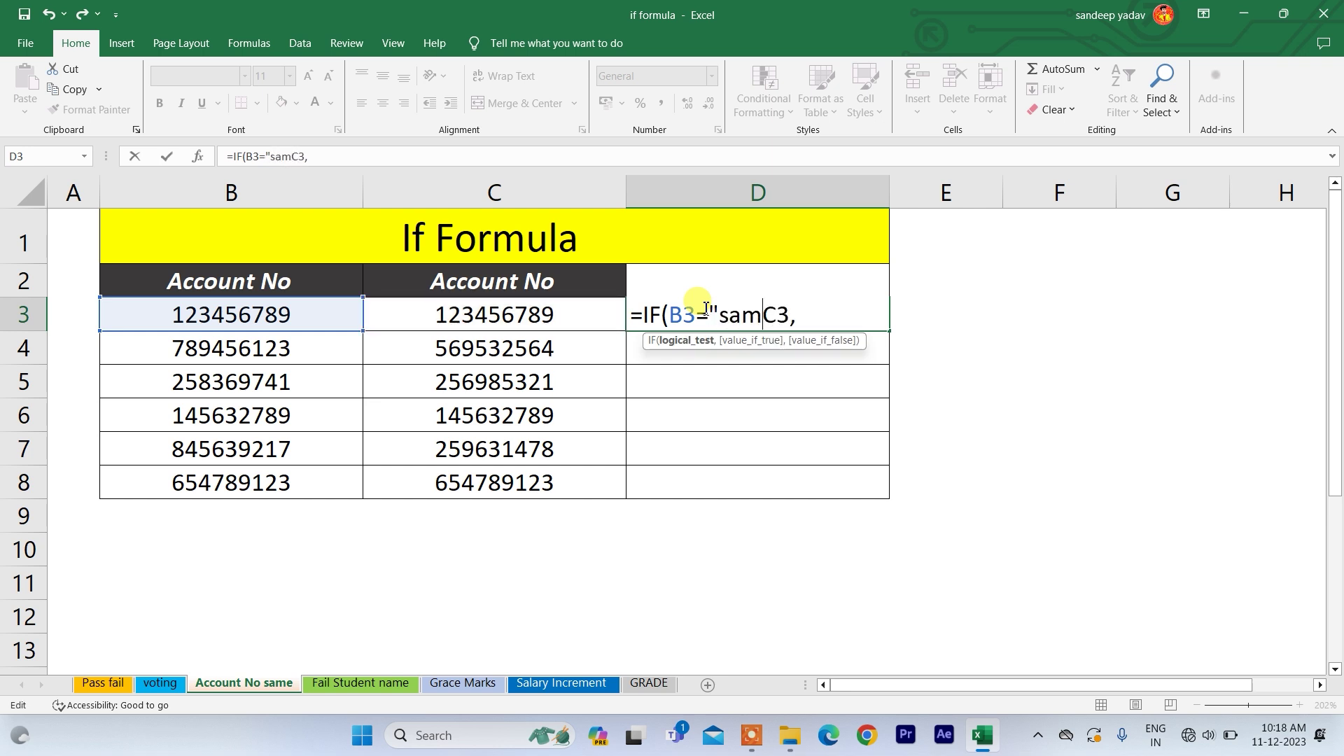
{"action": "key", "text": "BackSpace"}
{"action": "key", "text": "BackSpace"}
{"action": "key", "text": "BackSpace"}
{"action": "key", "text": "BackSpace"}
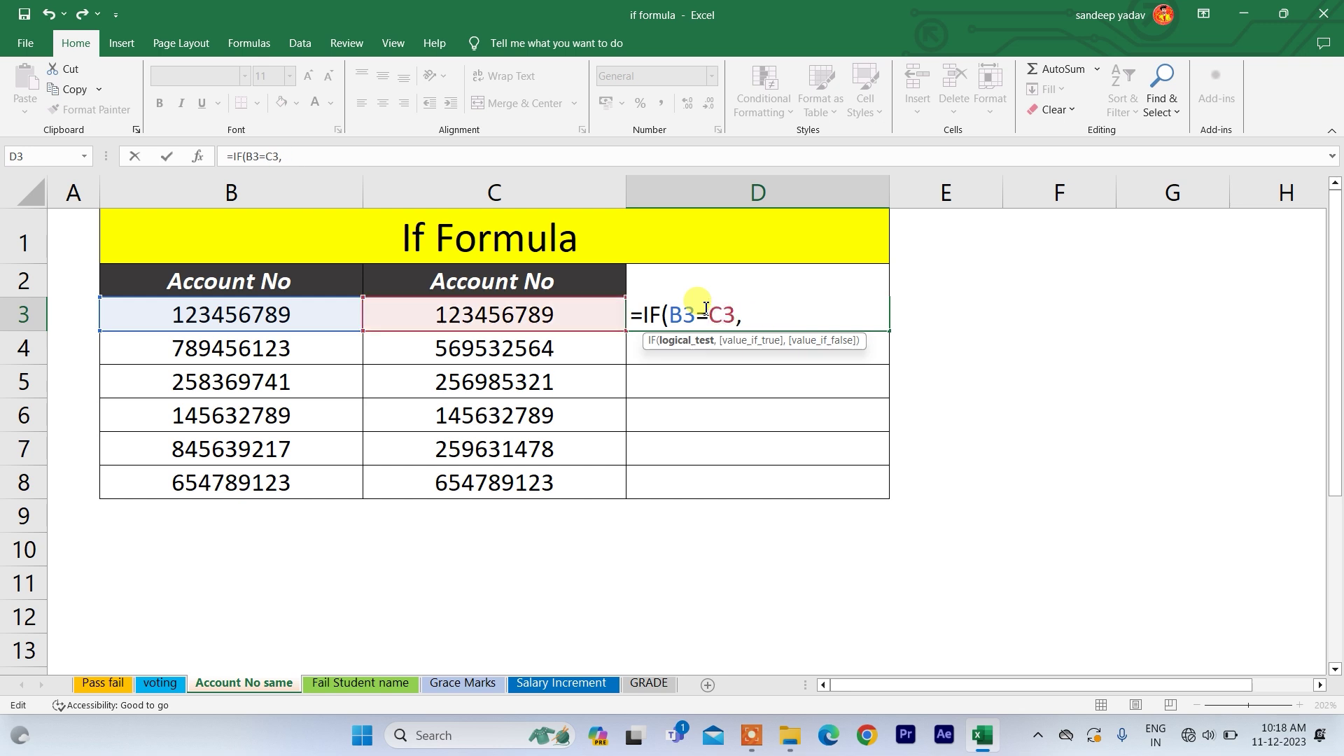
- Add "same" as the value-if-true argument of the IF formula in D3
{"action": "left_click", "coordinate": [756, 320]}
{"action": "type", "text": "\"sme"}
{"action": "key", "text": "BackSpace"}
{"action": "key", "text": "BackSpace"}
{"action": "type", "text": "amesm"}
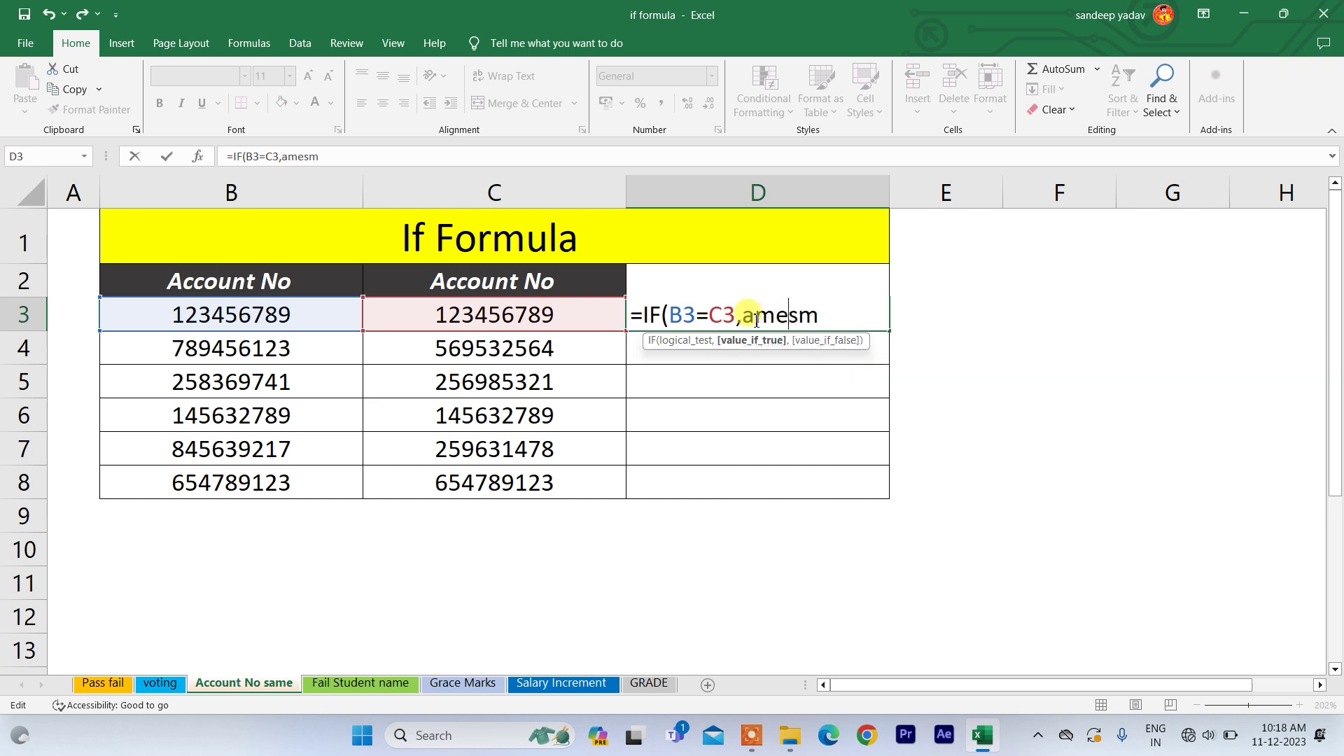
{"action": "key", "text": "BackSpace"}
{"action": "key", "text": "BackSpace"}
{"action": "key", "text": "BackSpace"}
{"action": "key", "text": "BackSpace"}
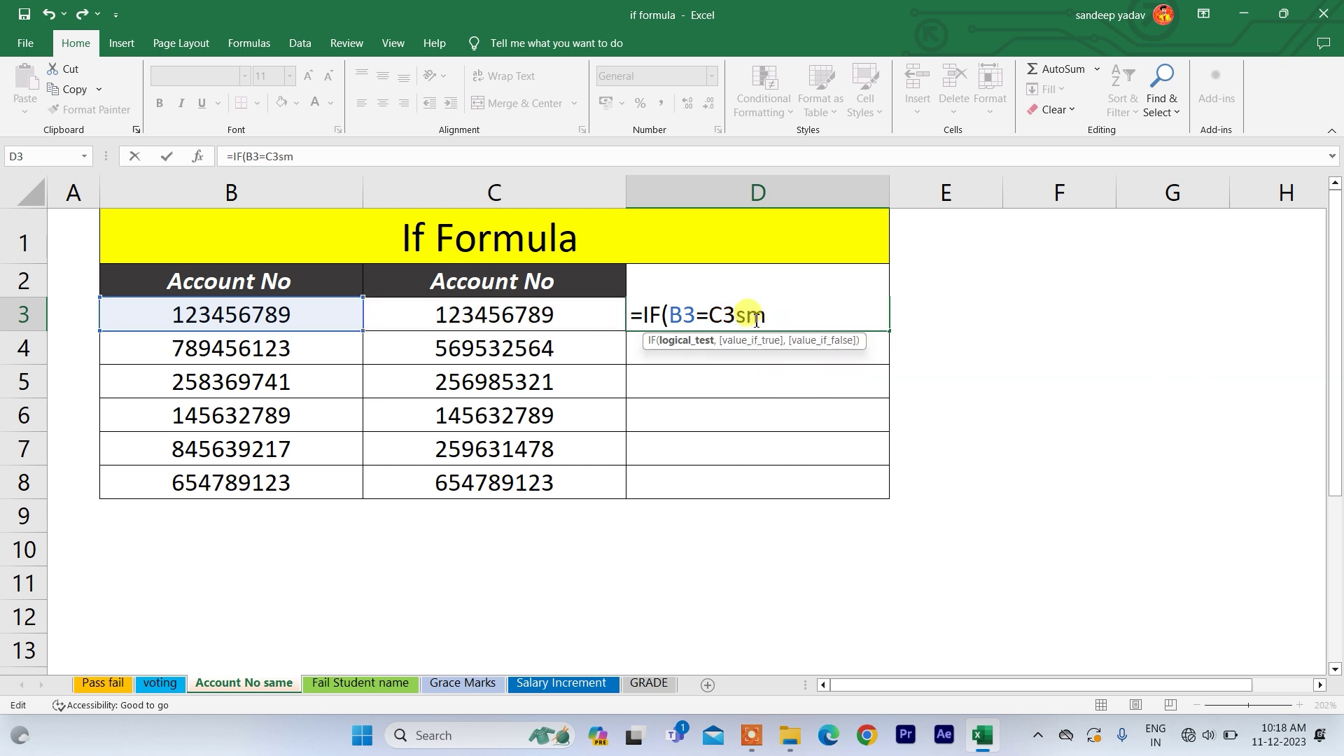
{"action": "type", "text": ","}
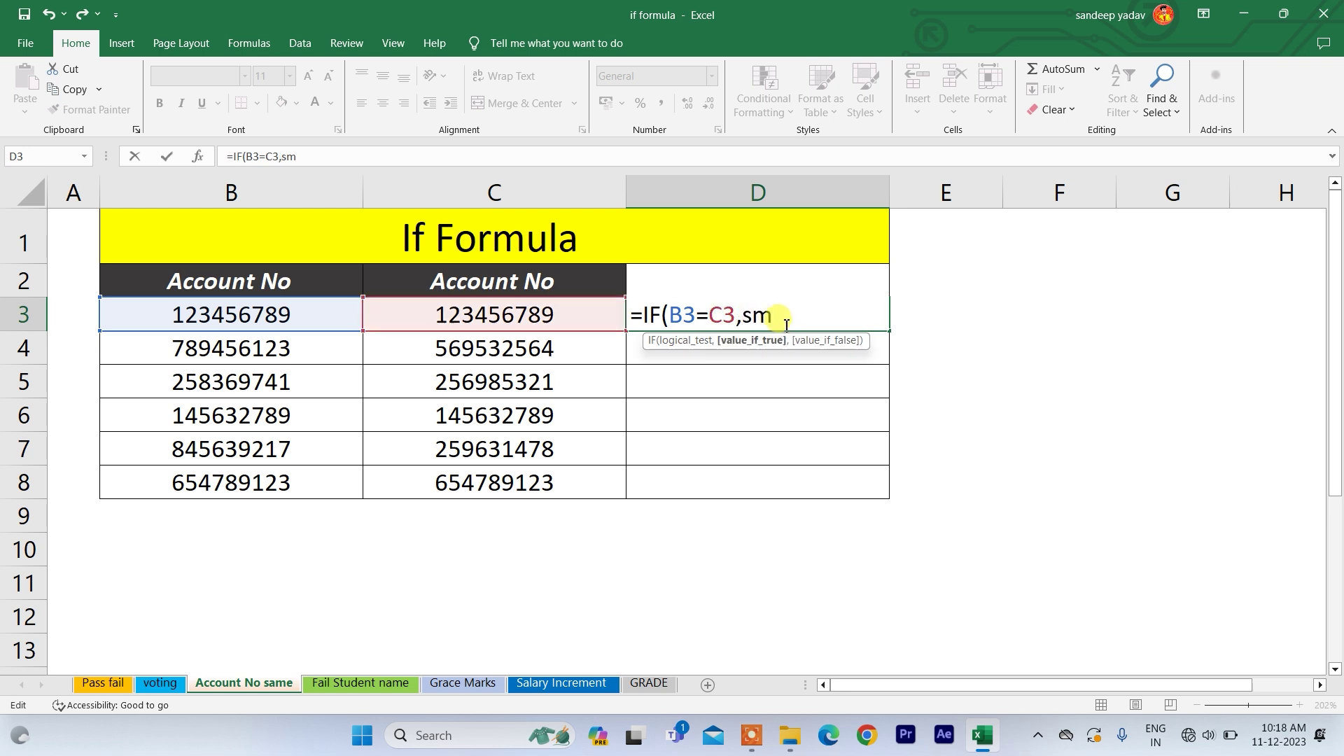
{"action": "left_click", "coordinate": [760, 317]}
{"action": "type", "text": "ame"}
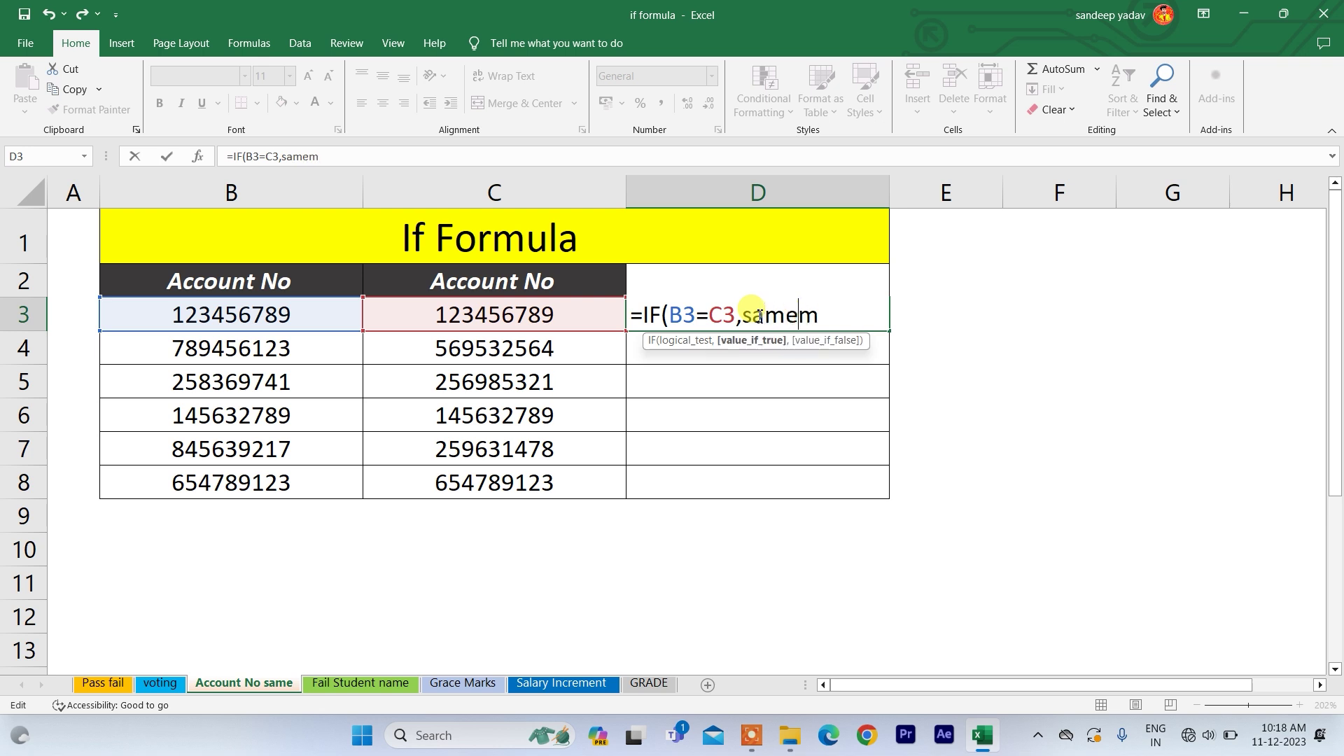
{"action": "key", "text": "Delete"}
{"action": "type", "text": "\""}
{"action": "left_click", "coordinate": [748, 314]}
{"action": "type", "text": "\""}
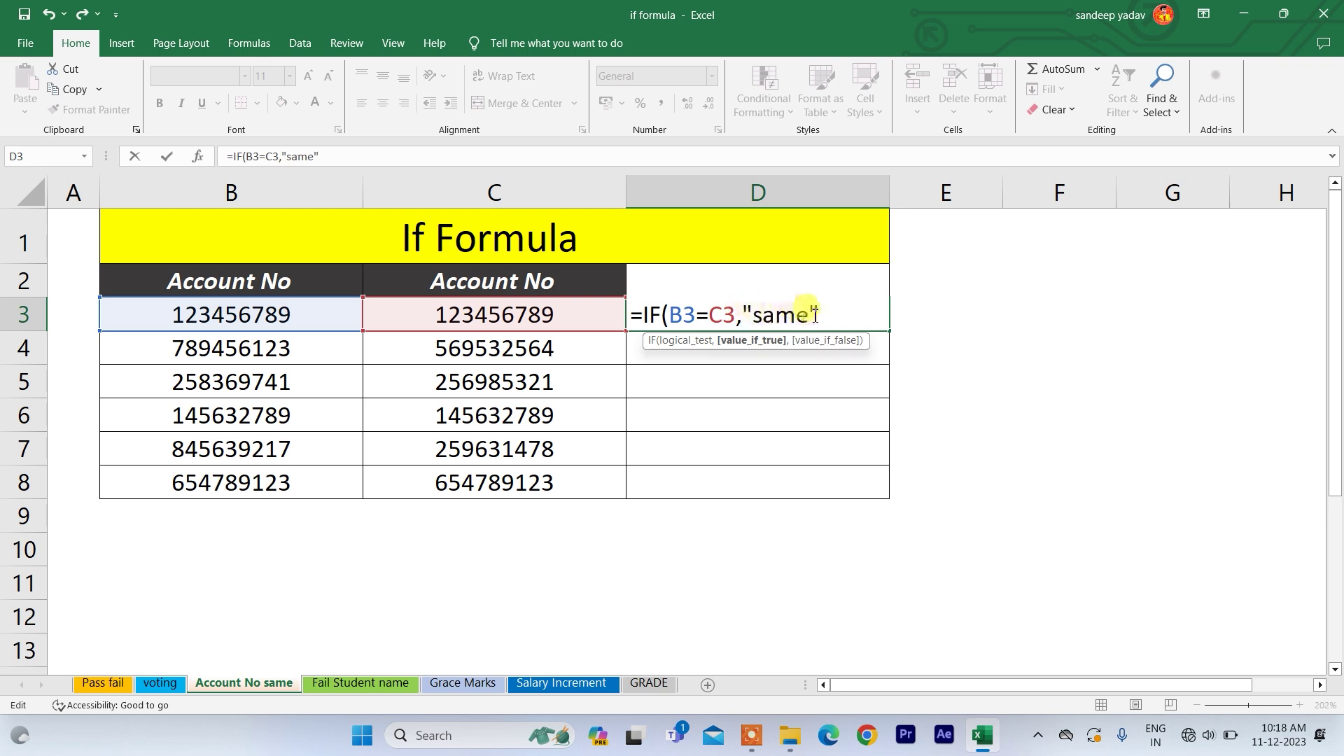
- Finish the D3 formula with an empty string as the value if false, giving =IF(B3=C3,"same","")
{"action": "type", "text": ","}
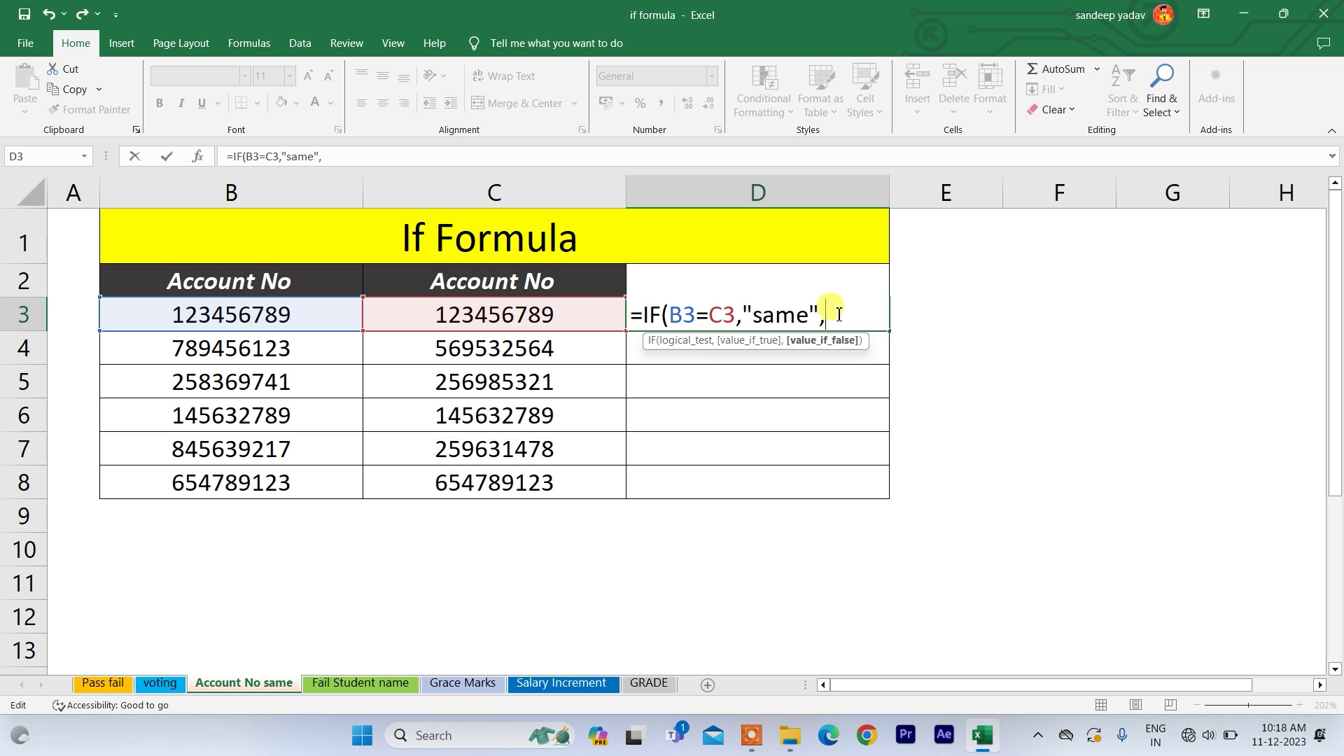
{"action": "type", "text": "\"\")"}
{"action": "key", "text": "Return"}
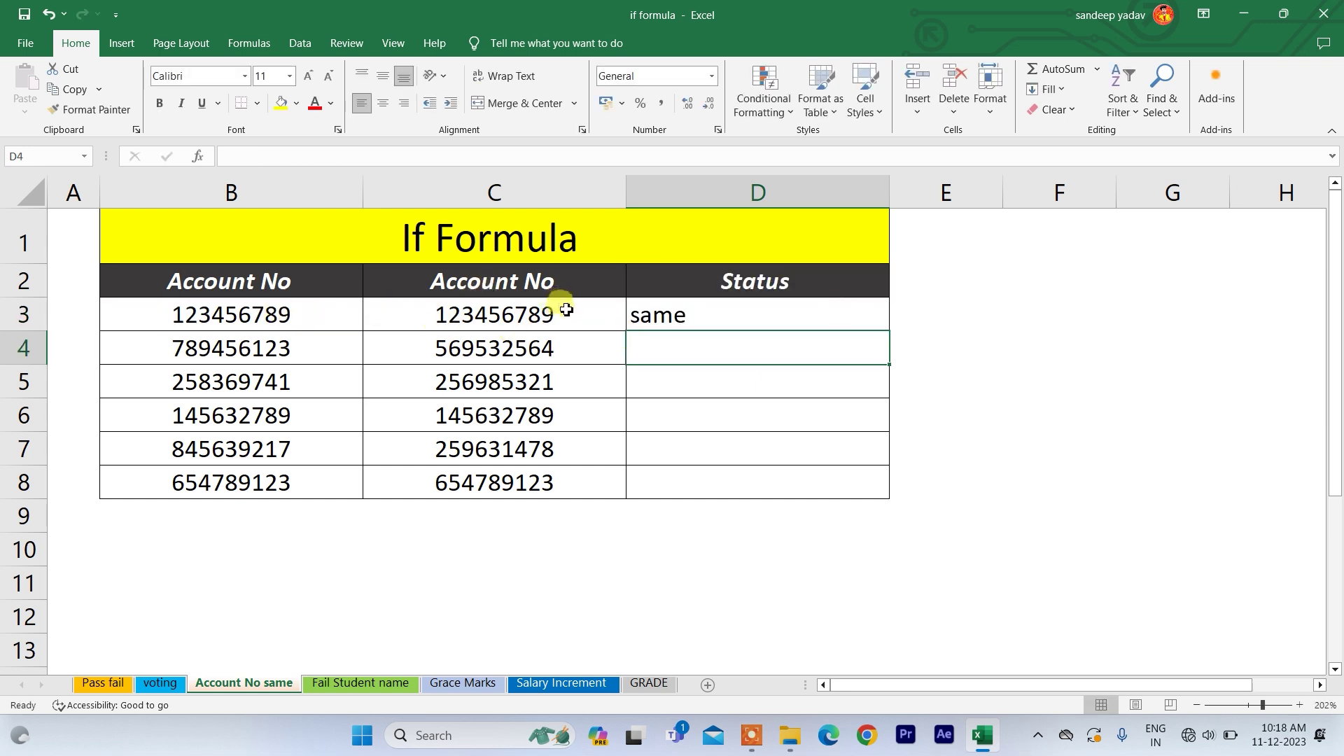
- Fill the account comparison formula from D3 down through D8 and check the copied formula in D6 against D3
{"action": "left_click", "coordinate": [644, 322]}
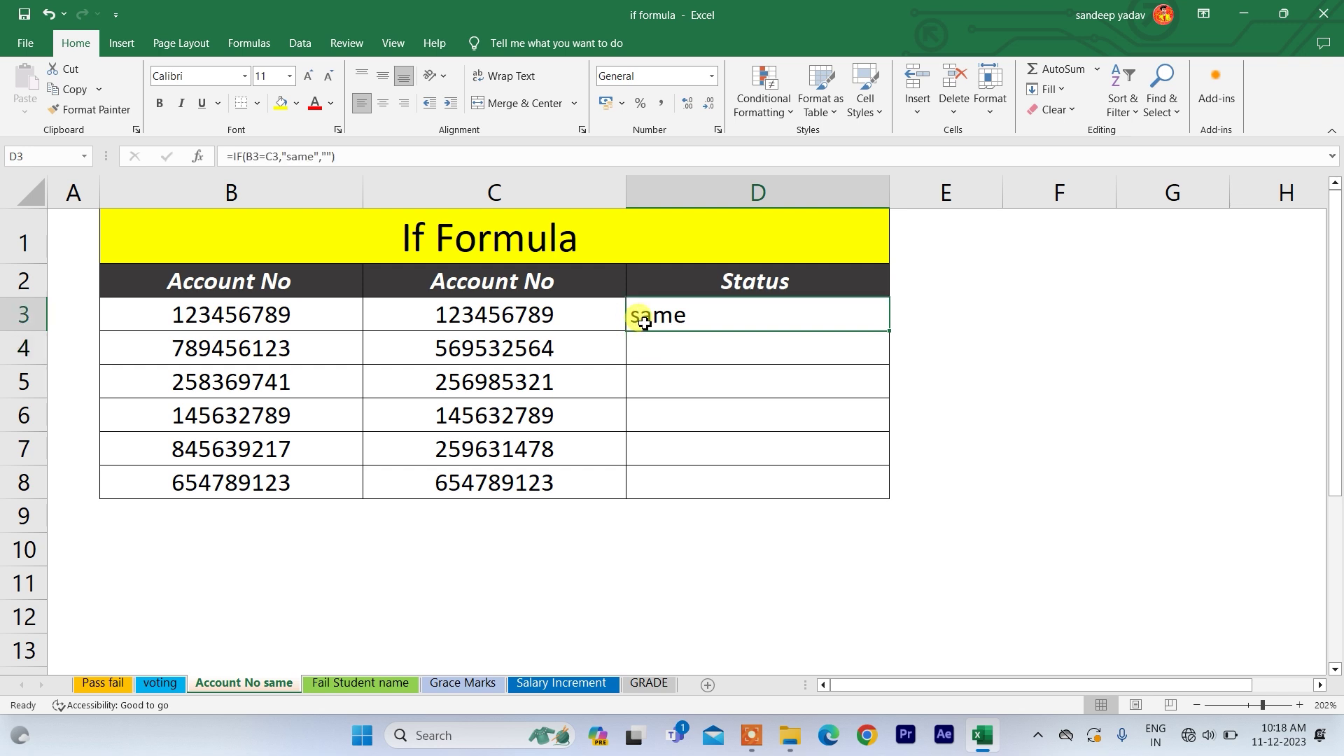
{"action": "key", "text": "shift+Down"}
{"action": "key", "text": "shift+Down"}
{"action": "key", "text": "shift+Down"}
{"action": "key", "text": "shift+Down"}
{"action": "key", "text": "shift+Down"}
{"action": "key", "text": "shift+Down"}
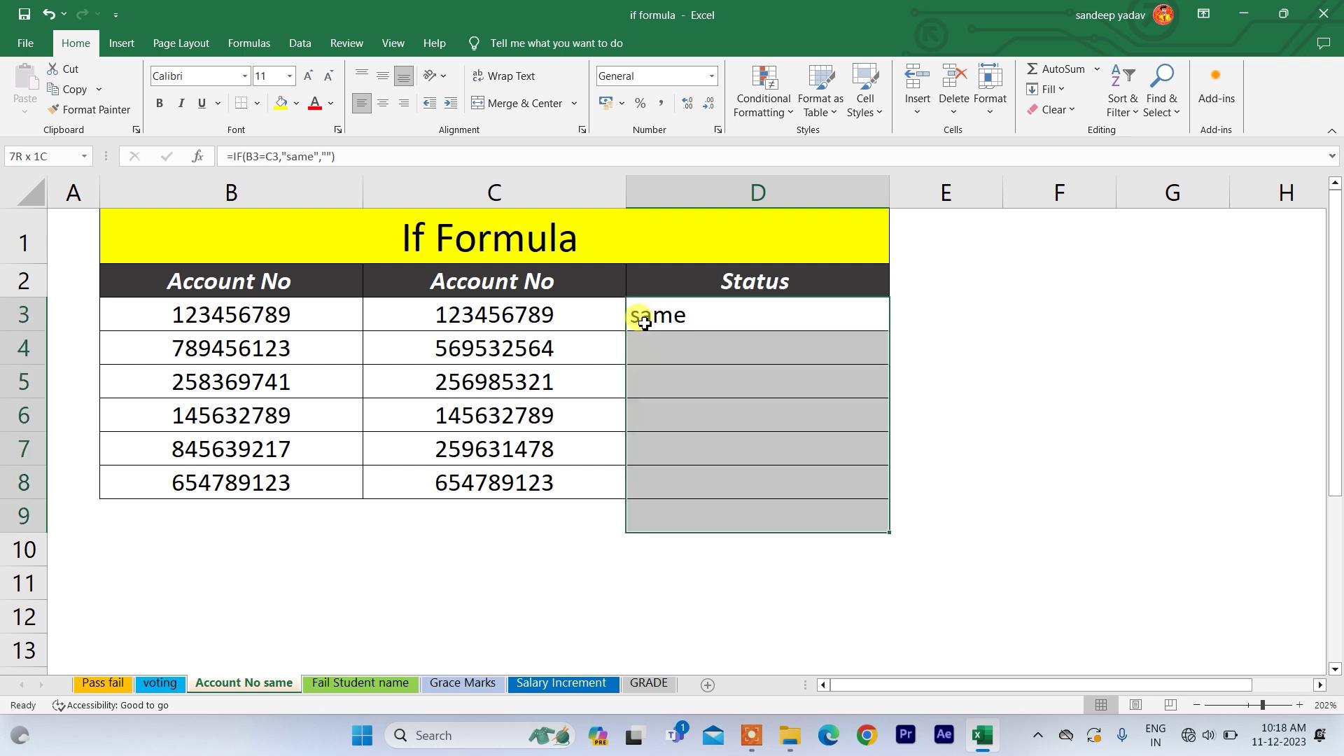
{"action": "key", "text": "shift+Up"}
{"action": "key", "text": "ctrl+d"}
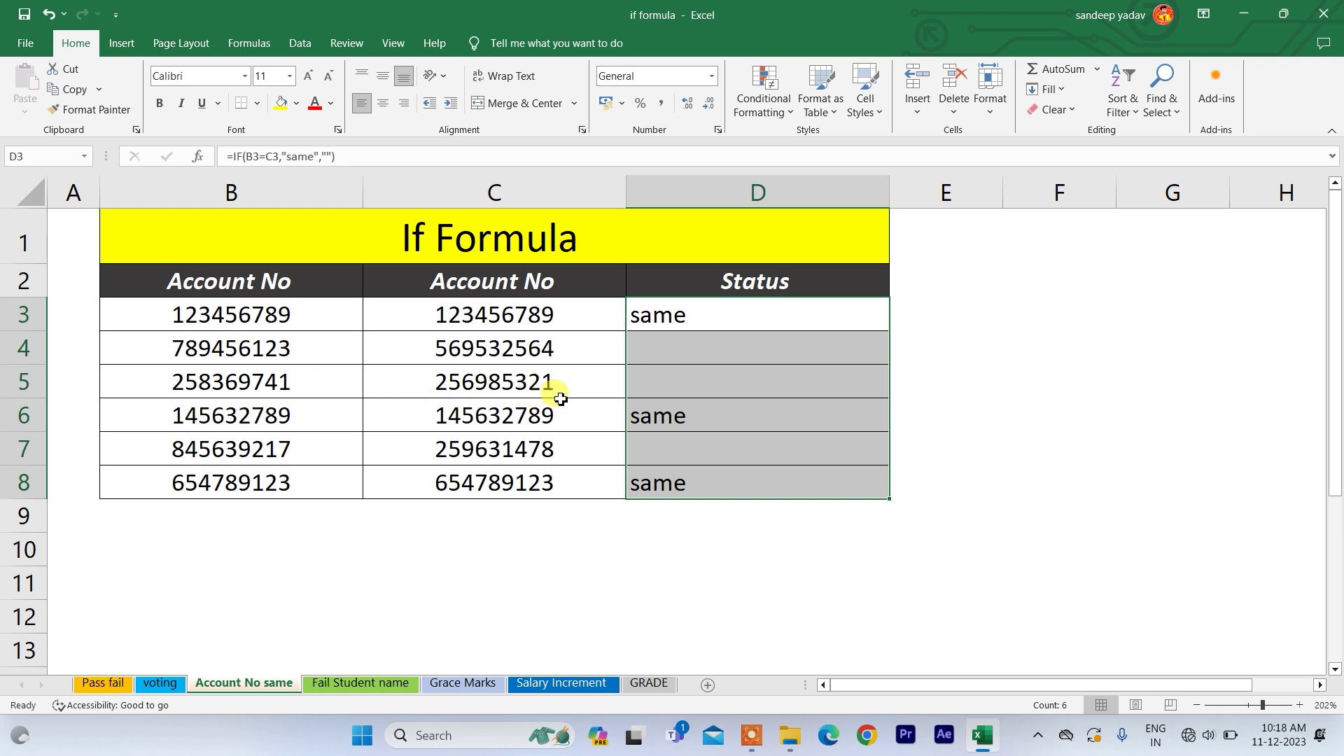
{"action": "left_click", "coordinate": [637, 414]}
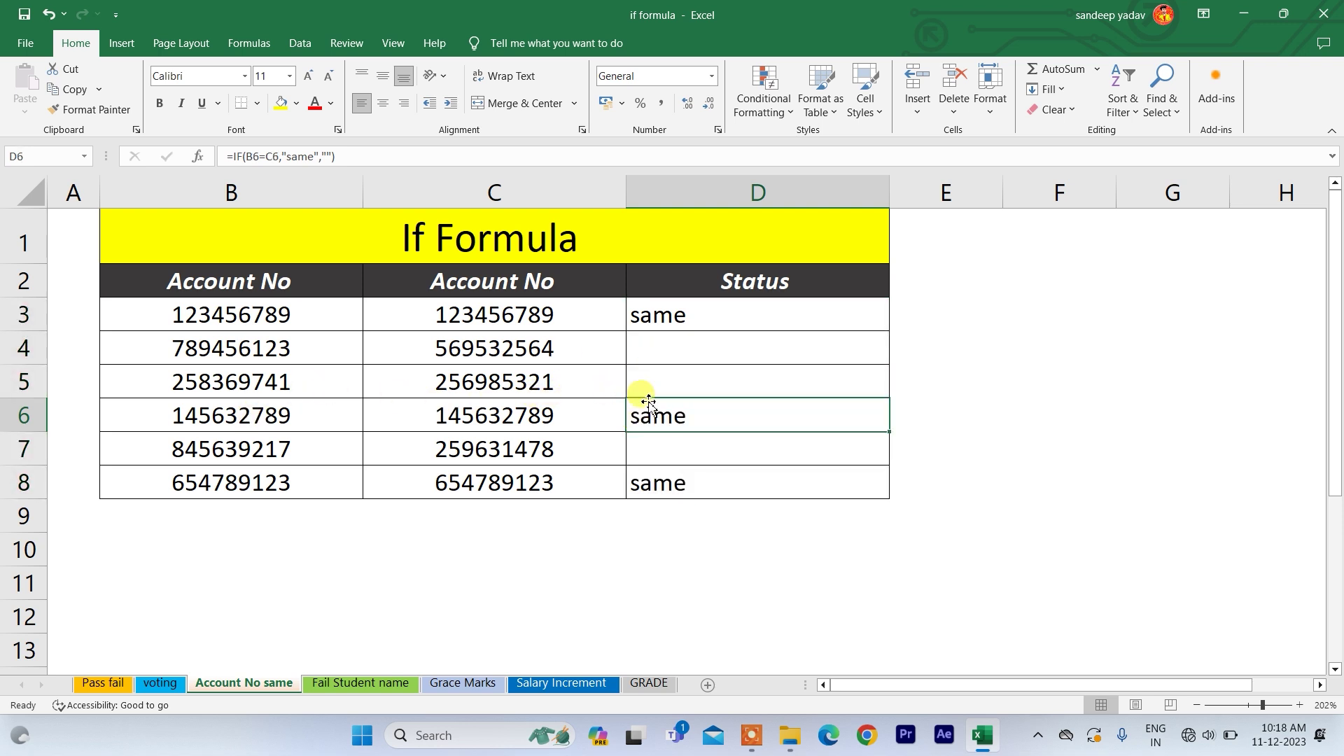
{"action": "left_click", "coordinate": [685, 320]}
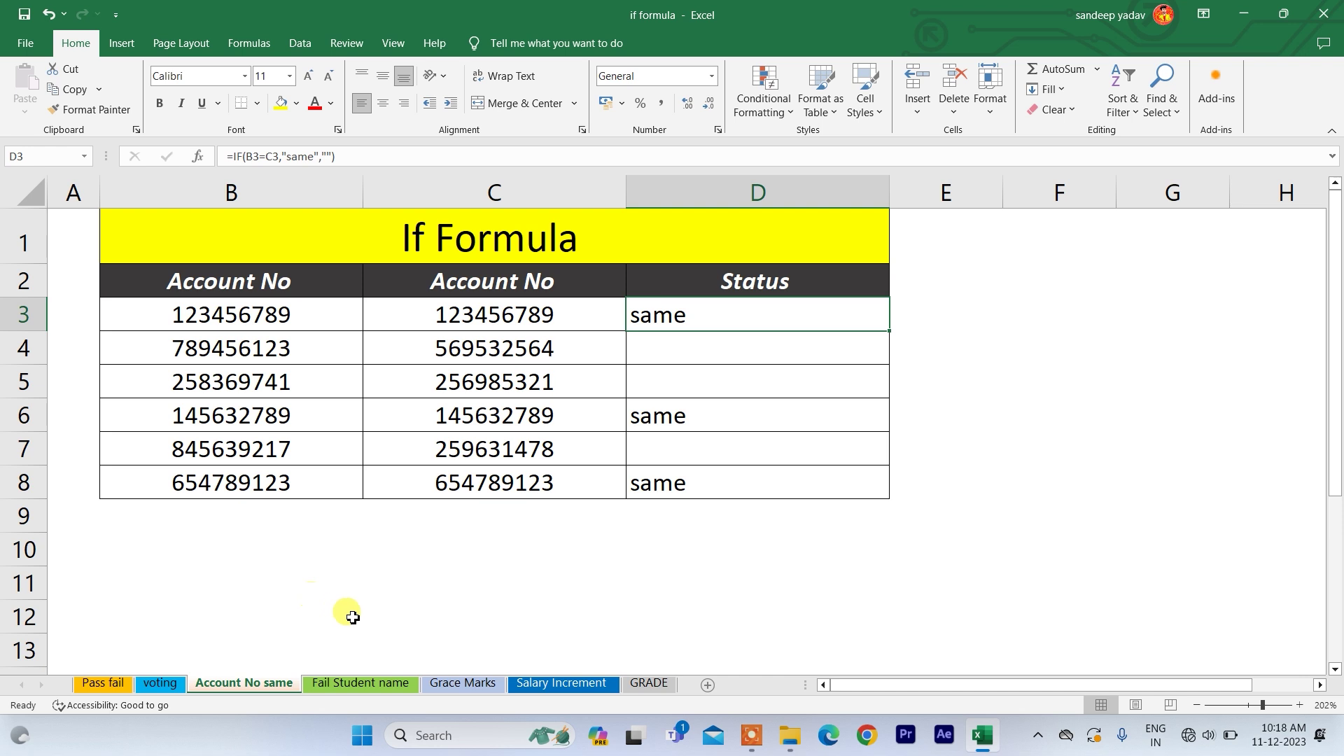
- On the Fail Student name sheet, enter =IF(C3<60,B3,"") in cell D3 of the Fail Student column
{"action": "left_click", "coordinate": [347, 684]}
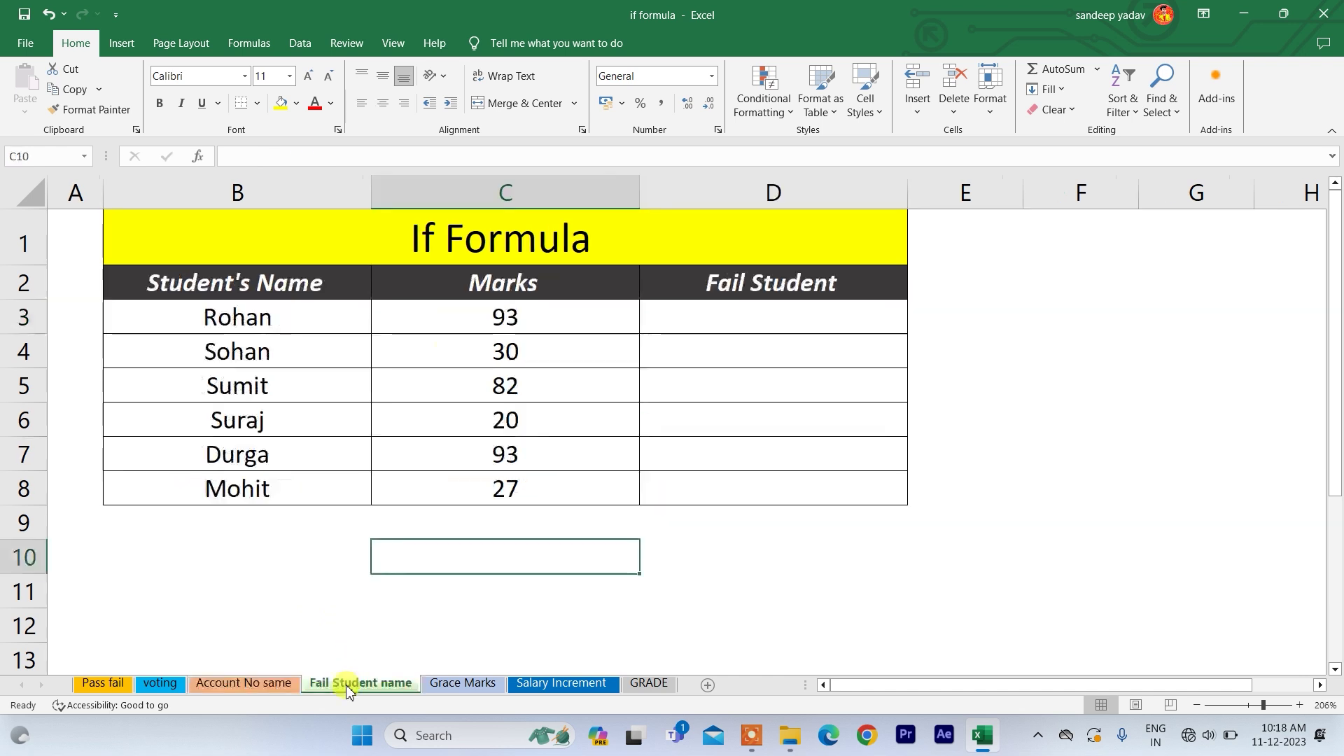
{"action": "left_click", "coordinate": [695, 316]}
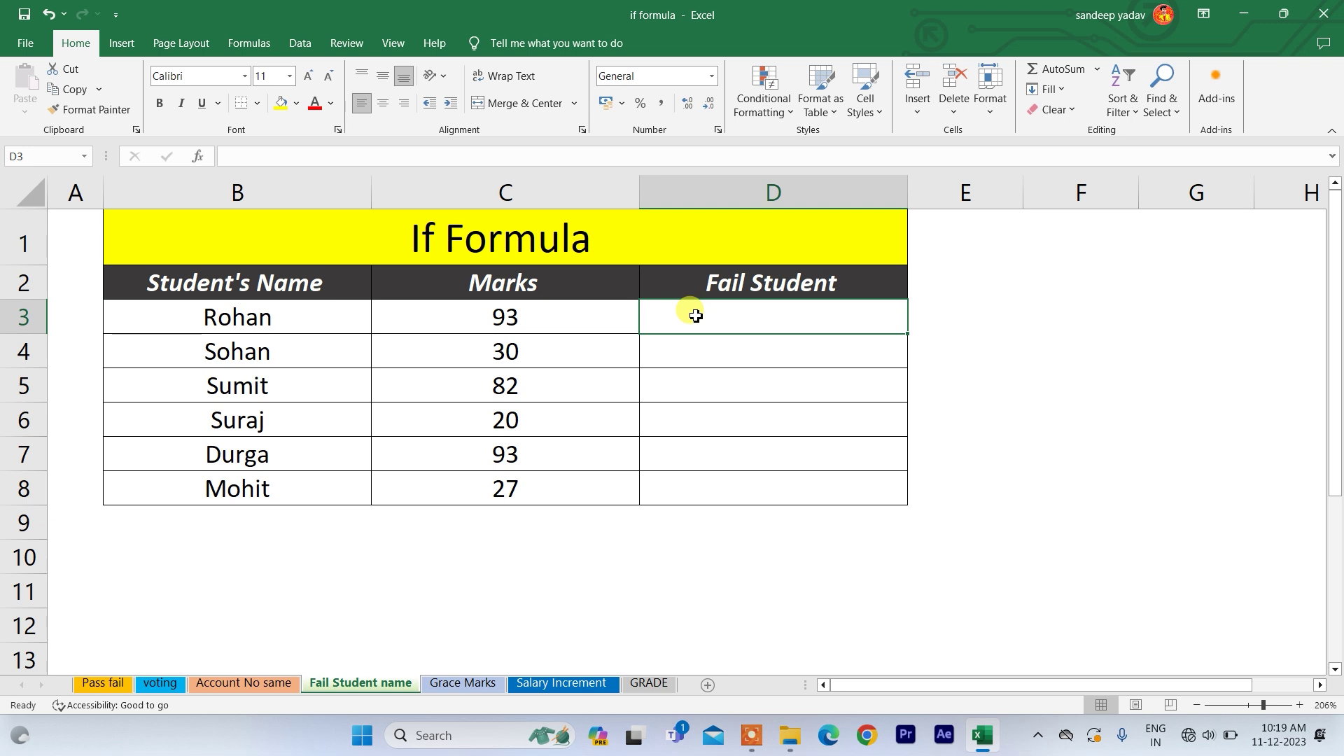
{"action": "type", "text": "=if"}
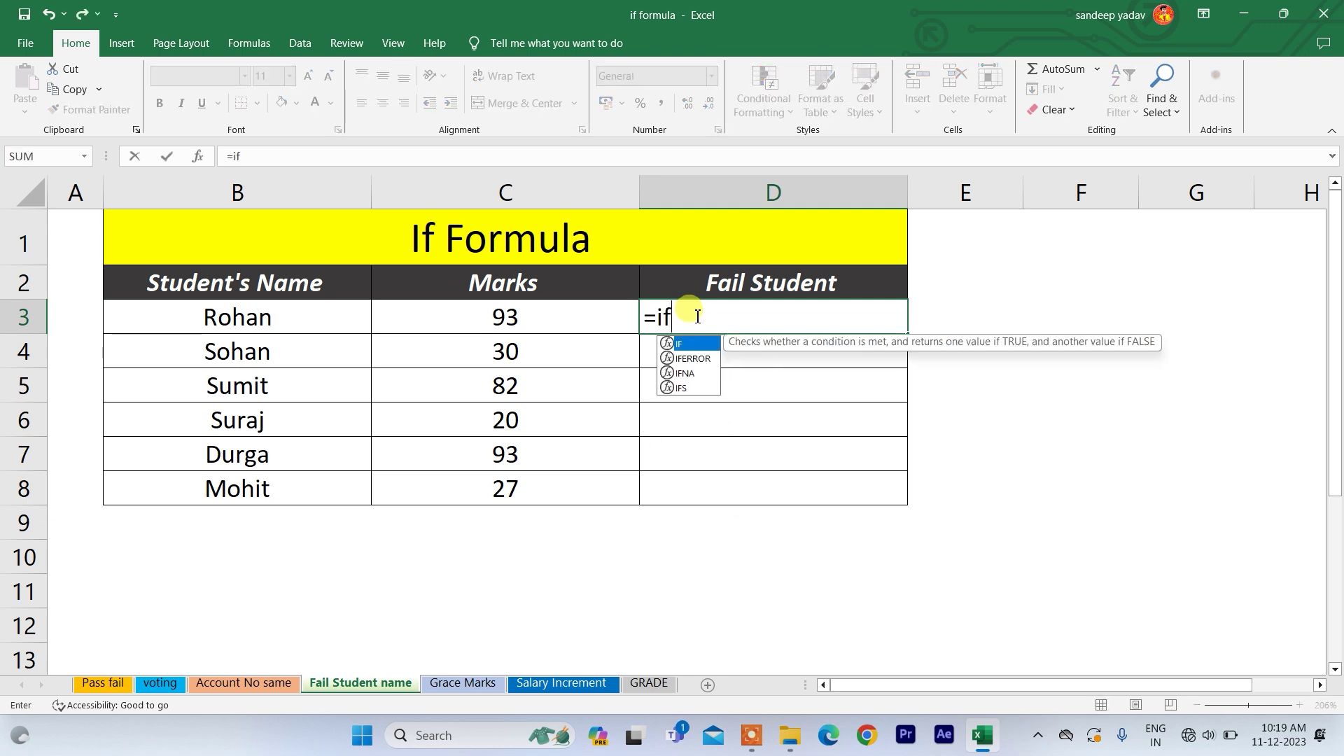
{"action": "key", "text": "Tab"}
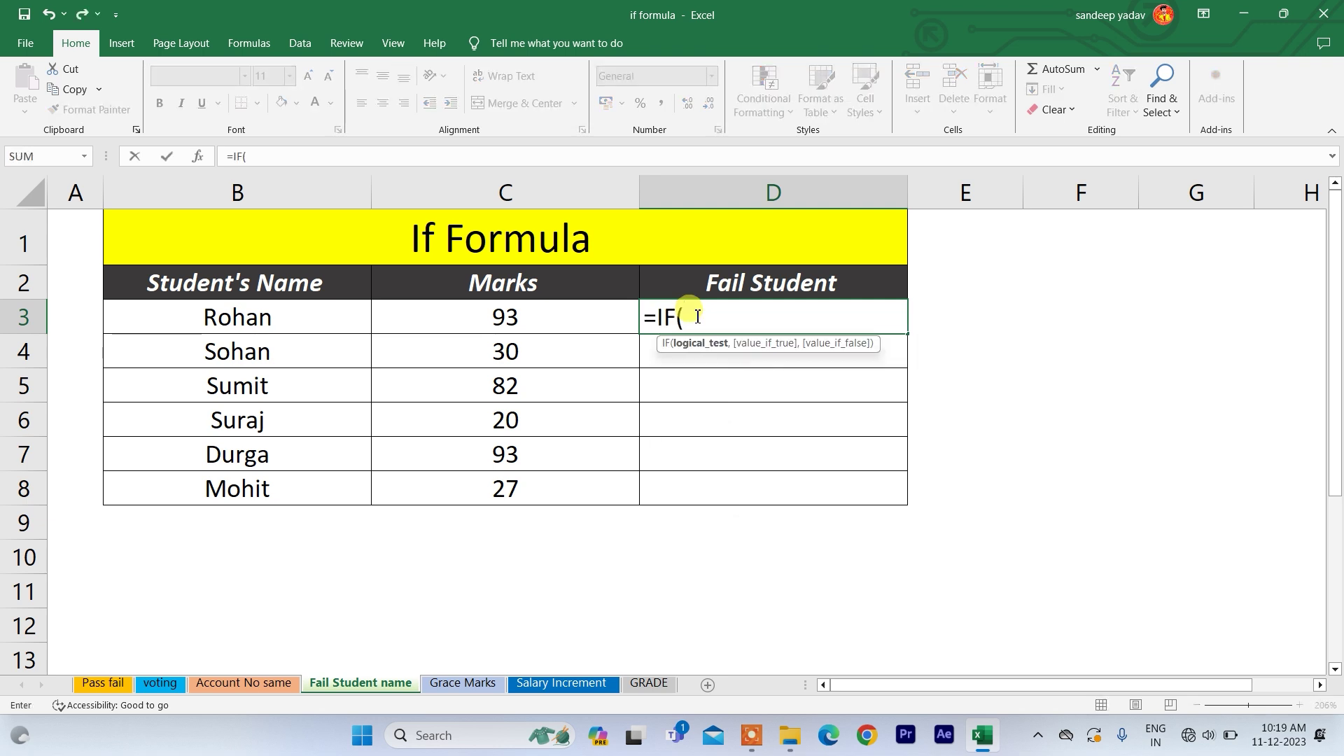
{"action": "key", "text": "Left"}
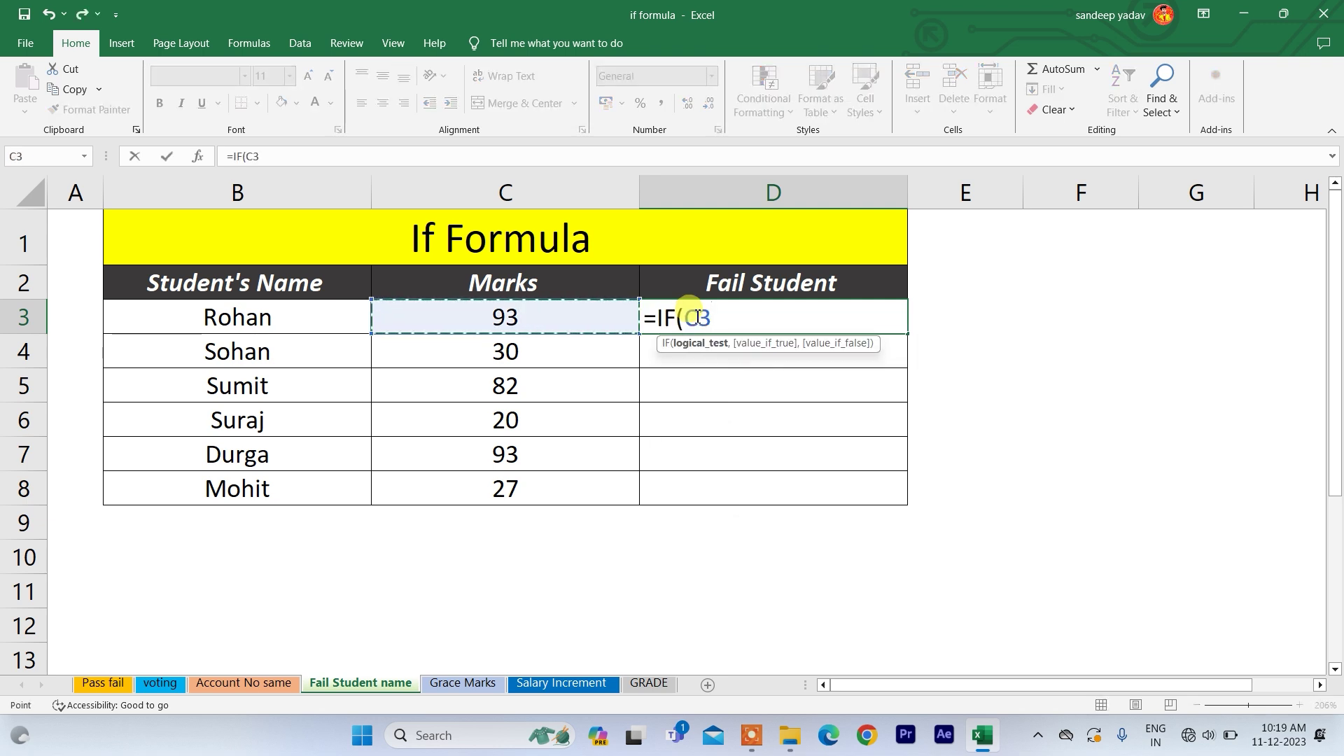
{"action": "type", "text": "<"}
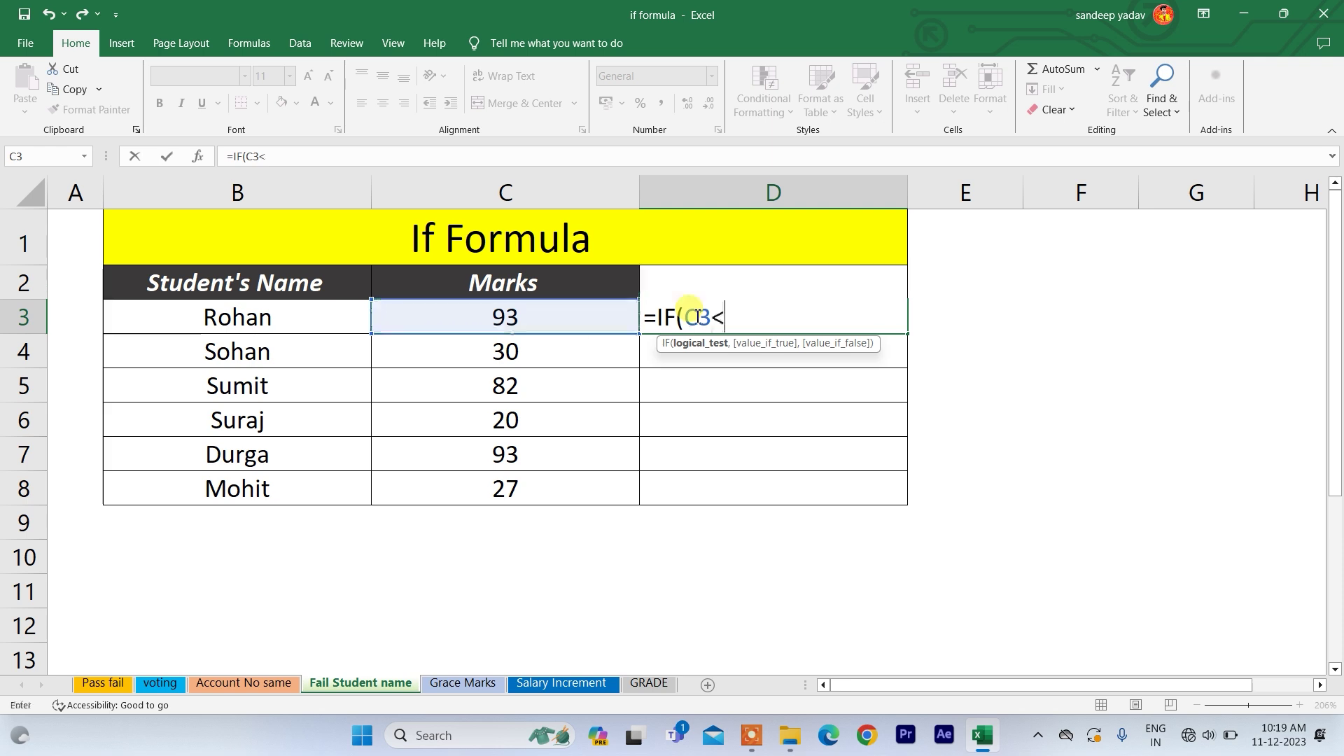
{"action": "type", "text": "60,"}
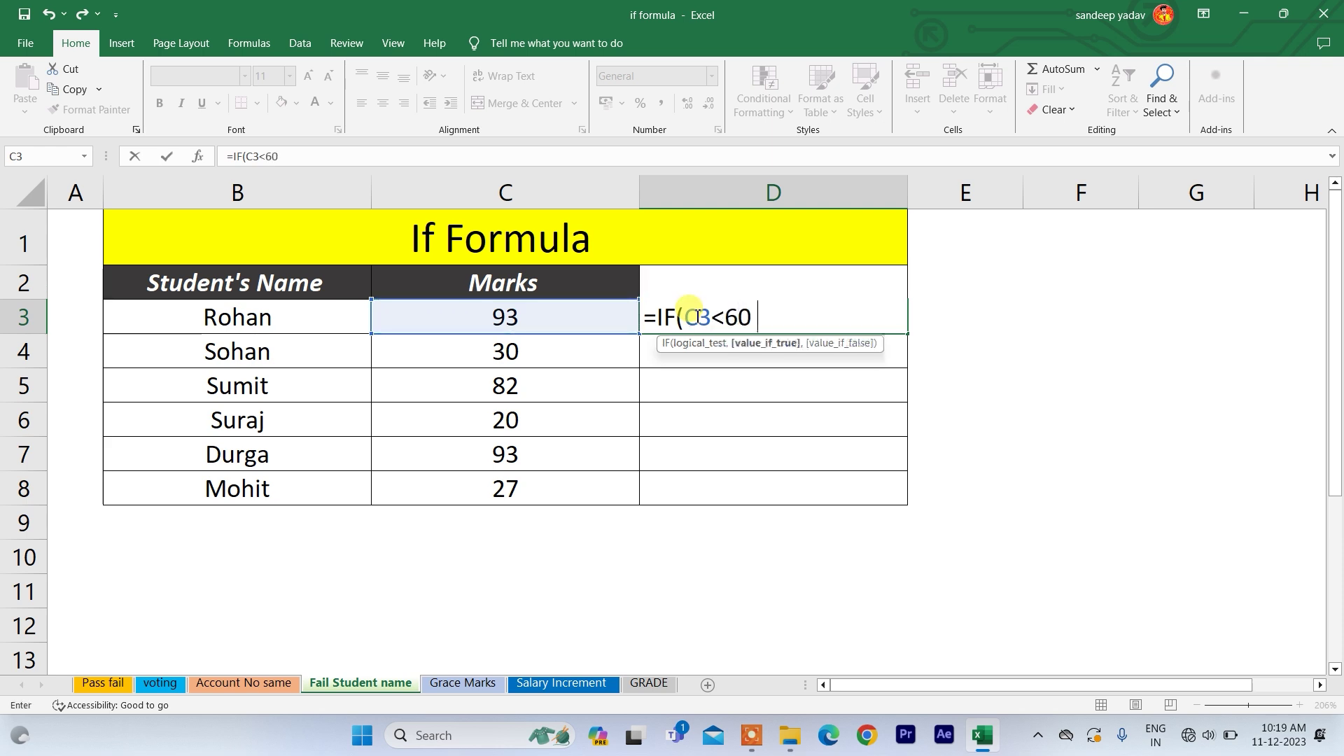
{"action": "key", "text": "Left"}
{"action": "key", "text": "Left"}
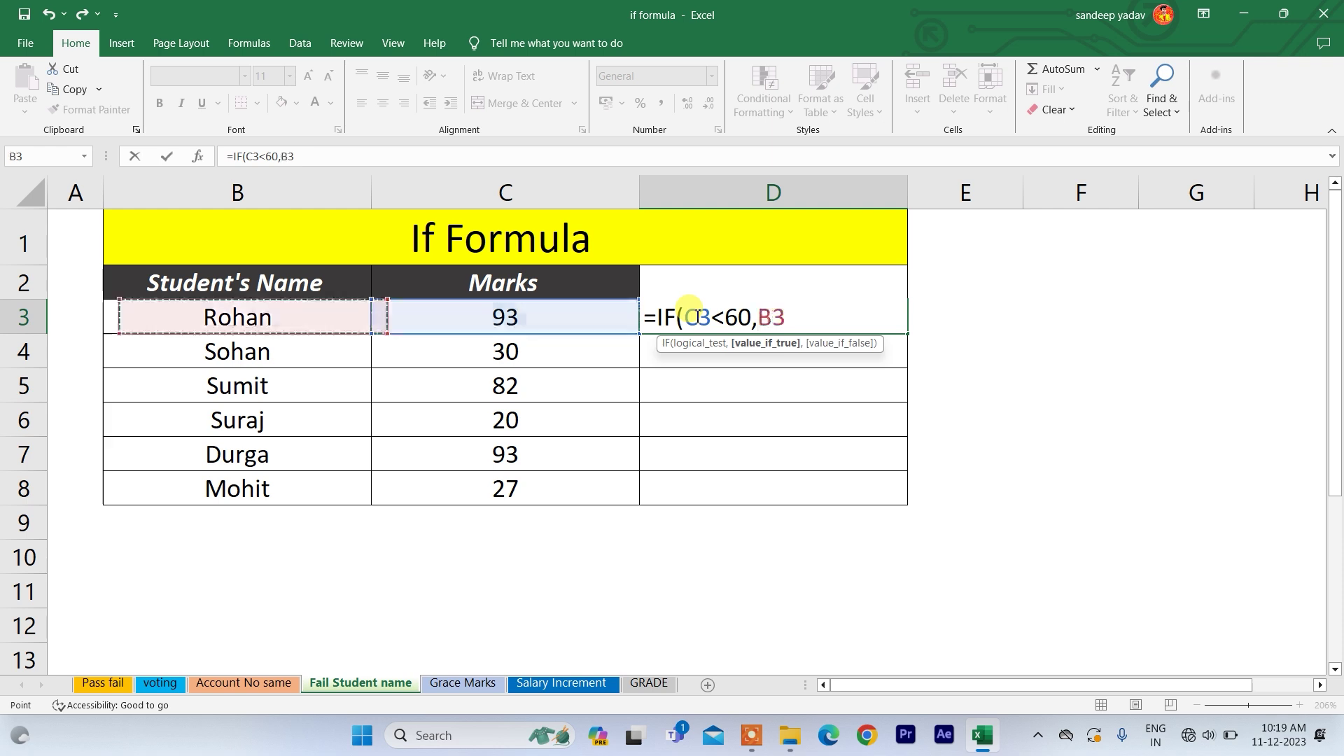
{"action": "type", "text": ",\"\")"}
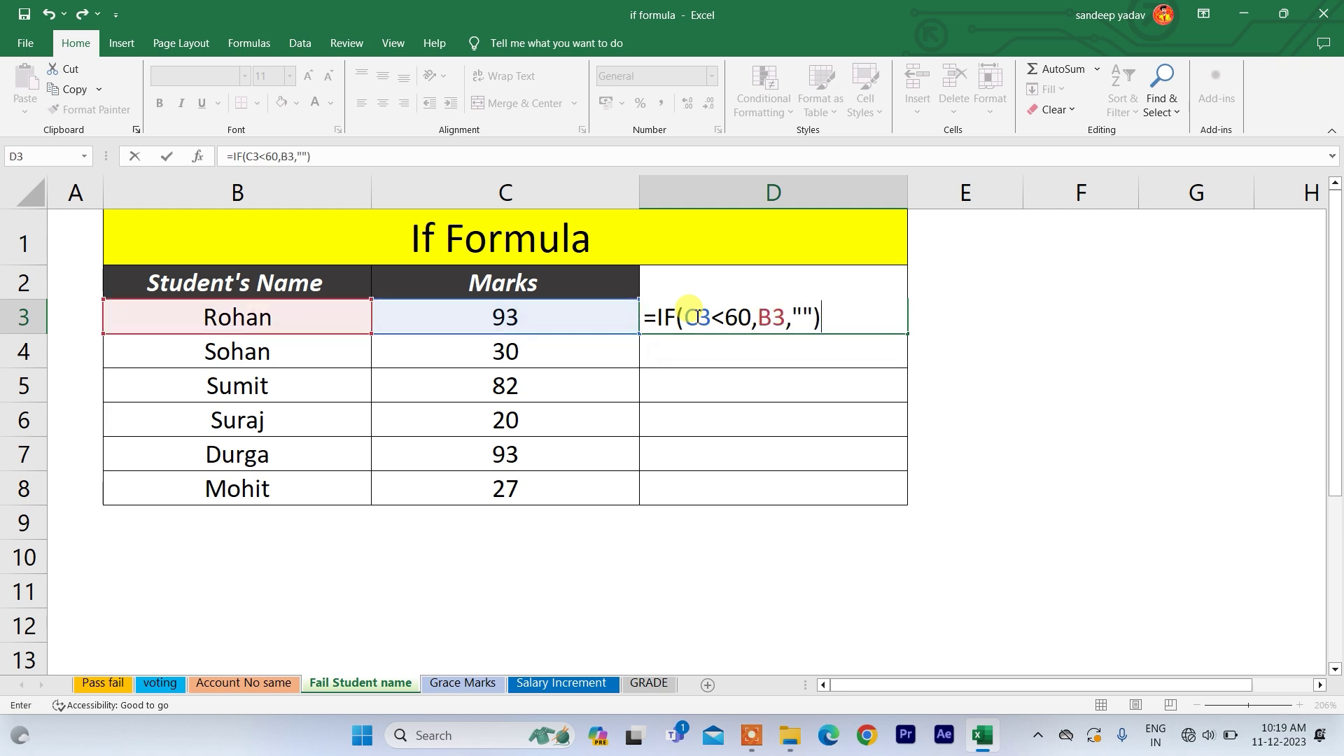
{"action": "key", "text": "Return"}
- Fill the failed student name formula from D3 down through D8 for the remaining students
{"action": "left_click", "coordinate": [795, 323]}
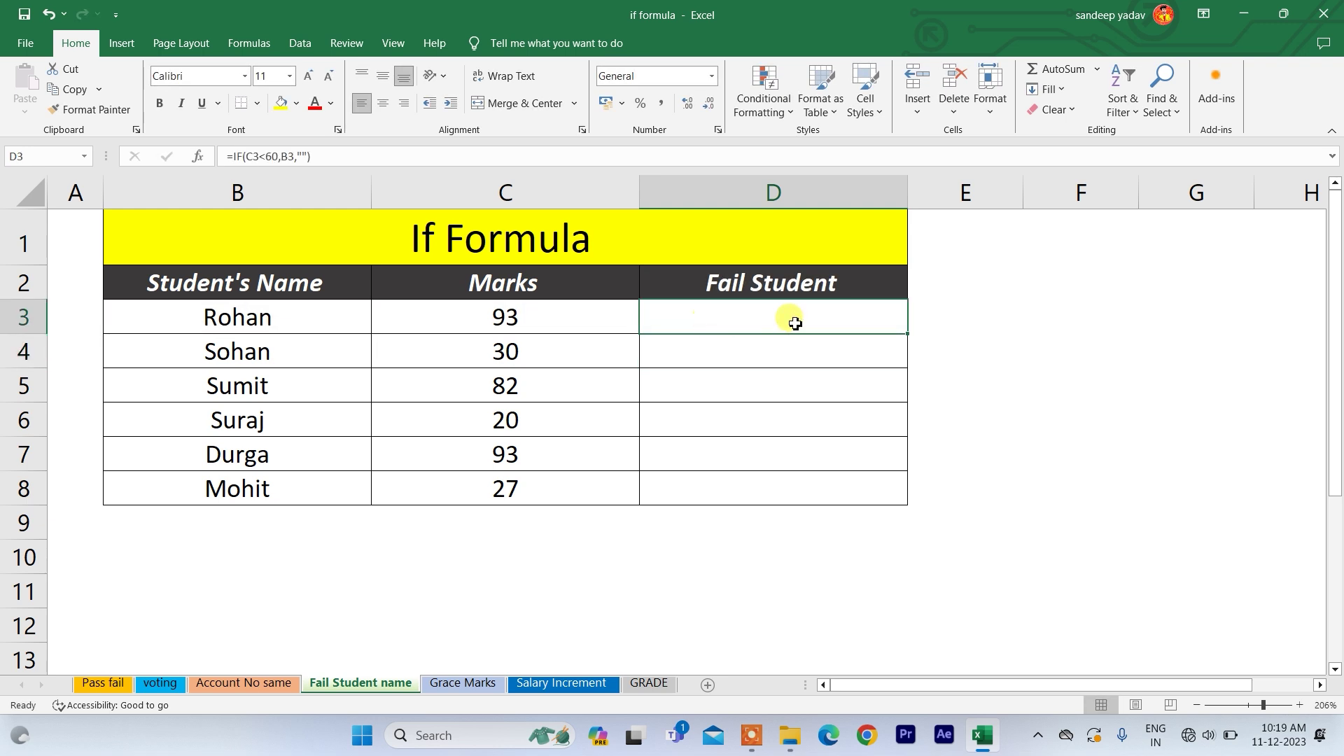
{"action": "key", "text": "shift+Down"}
{"action": "key", "text": "shift+Down"}
{"action": "key", "text": "shift+Down"}
{"action": "key", "text": "shift+Down"}
{"action": "key", "text": "shift+Down"}
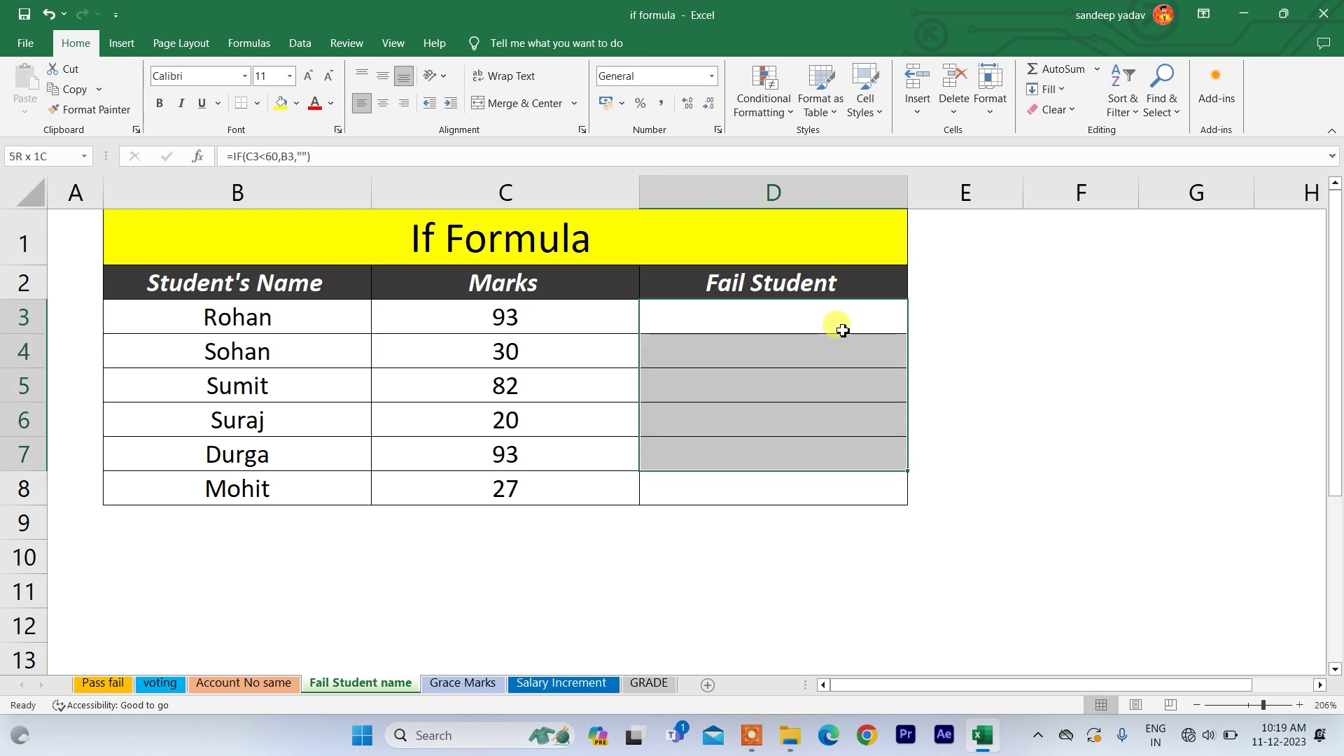
{"action": "key", "text": "ctrl+d"}
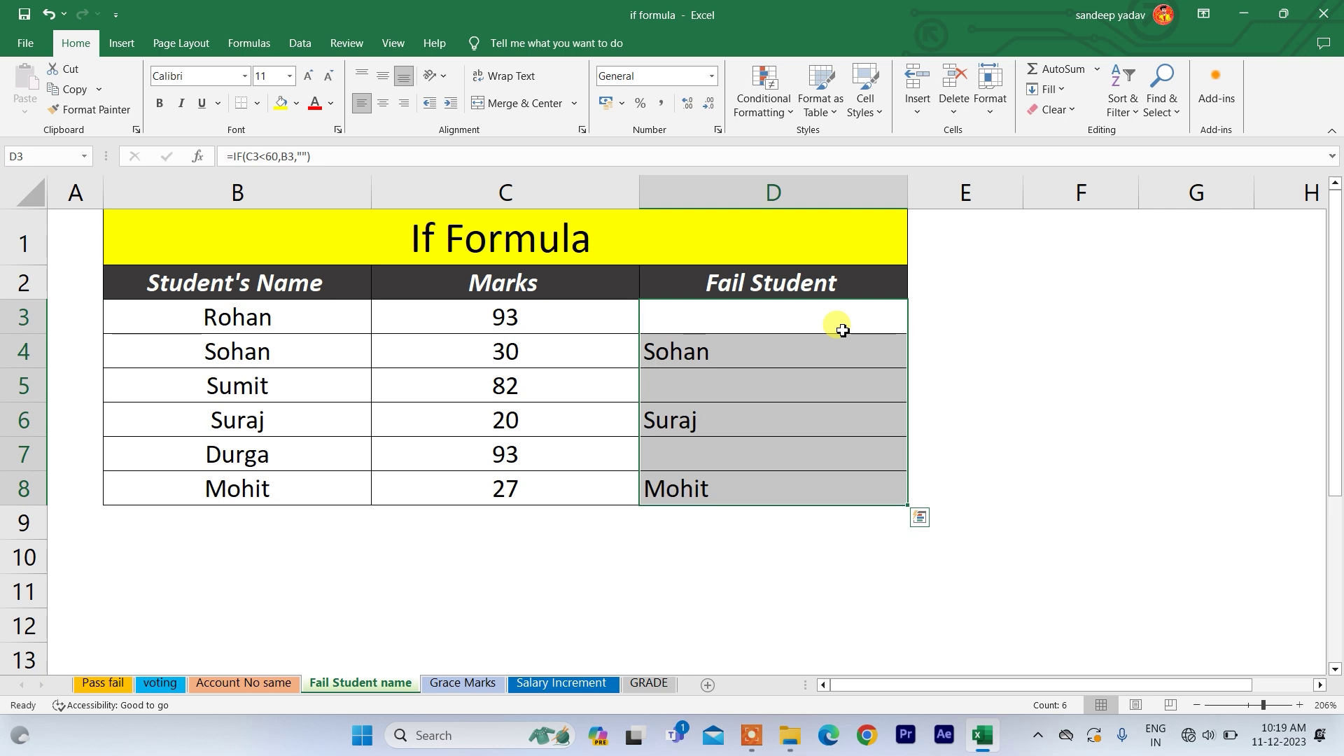
- Check the Fail Student results in rows 4, 6 and 8 against the corresponding marks
{"action": "left_click", "coordinate": [689, 374]}
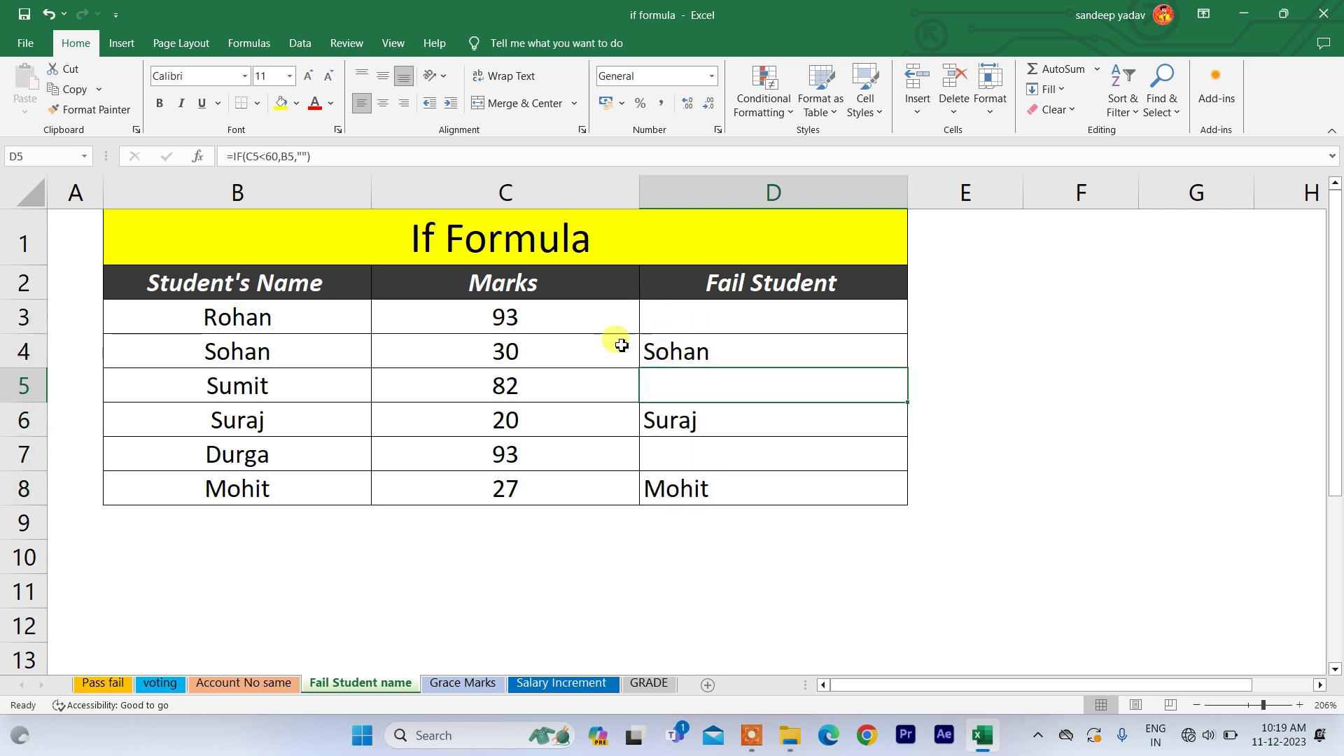
{"action": "left_click", "coordinate": [661, 348]}
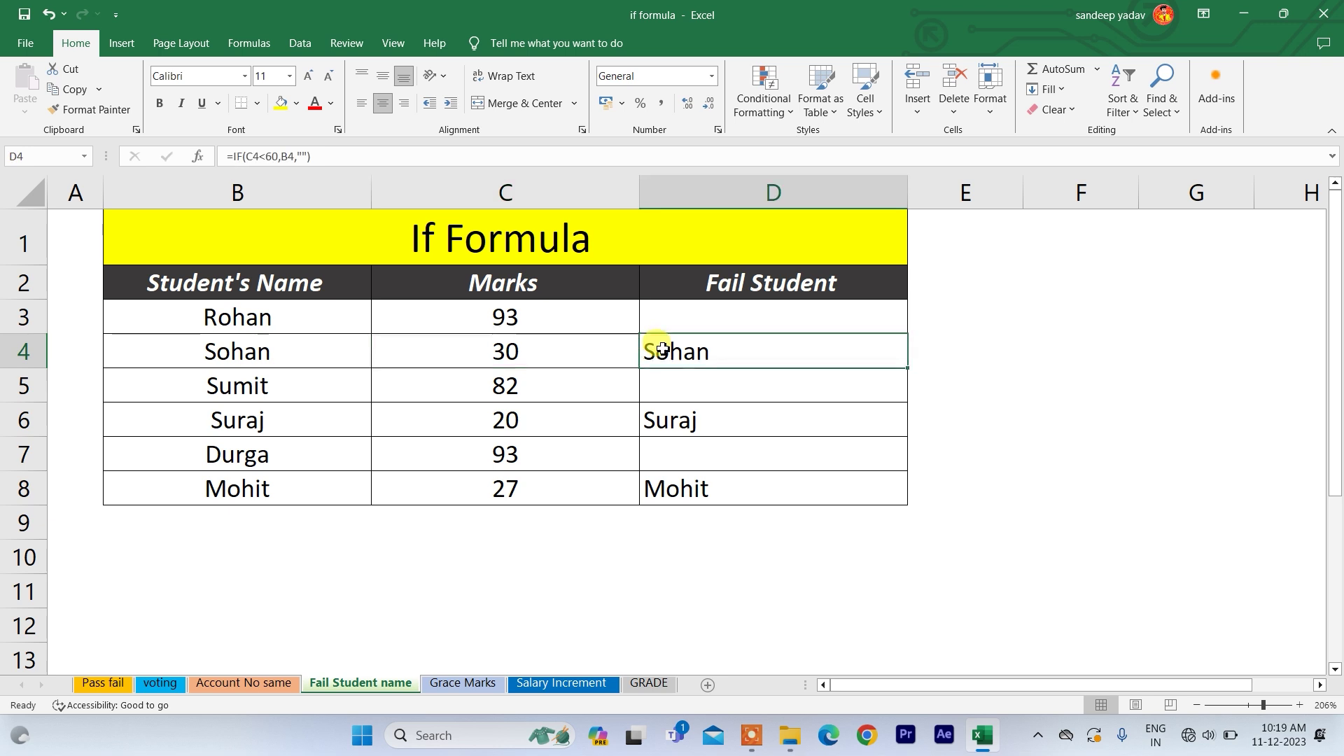
{"action": "left_click", "coordinate": [517, 421]}
{"action": "left_click", "coordinate": [644, 420]}
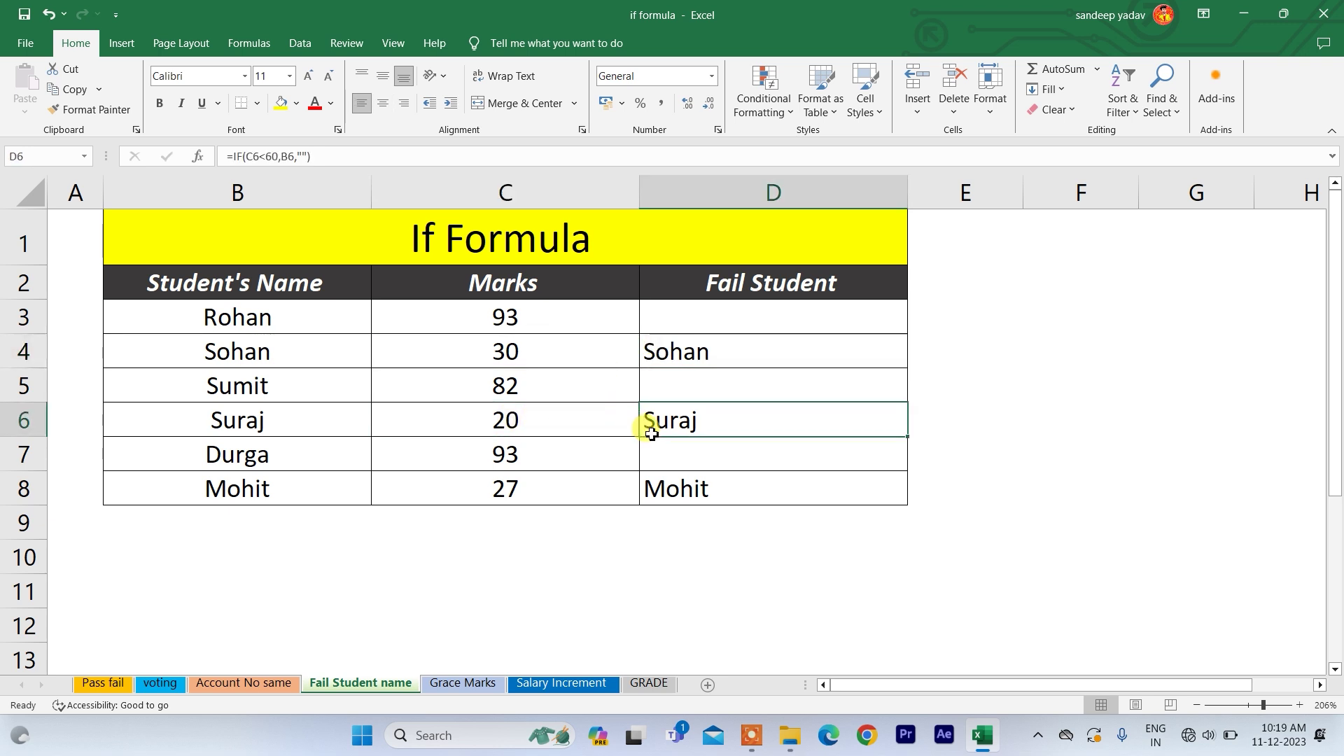
{"action": "left_click", "coordinate": [544, 482]}
{"action": "left_click", "coordinate": [673, 488]}
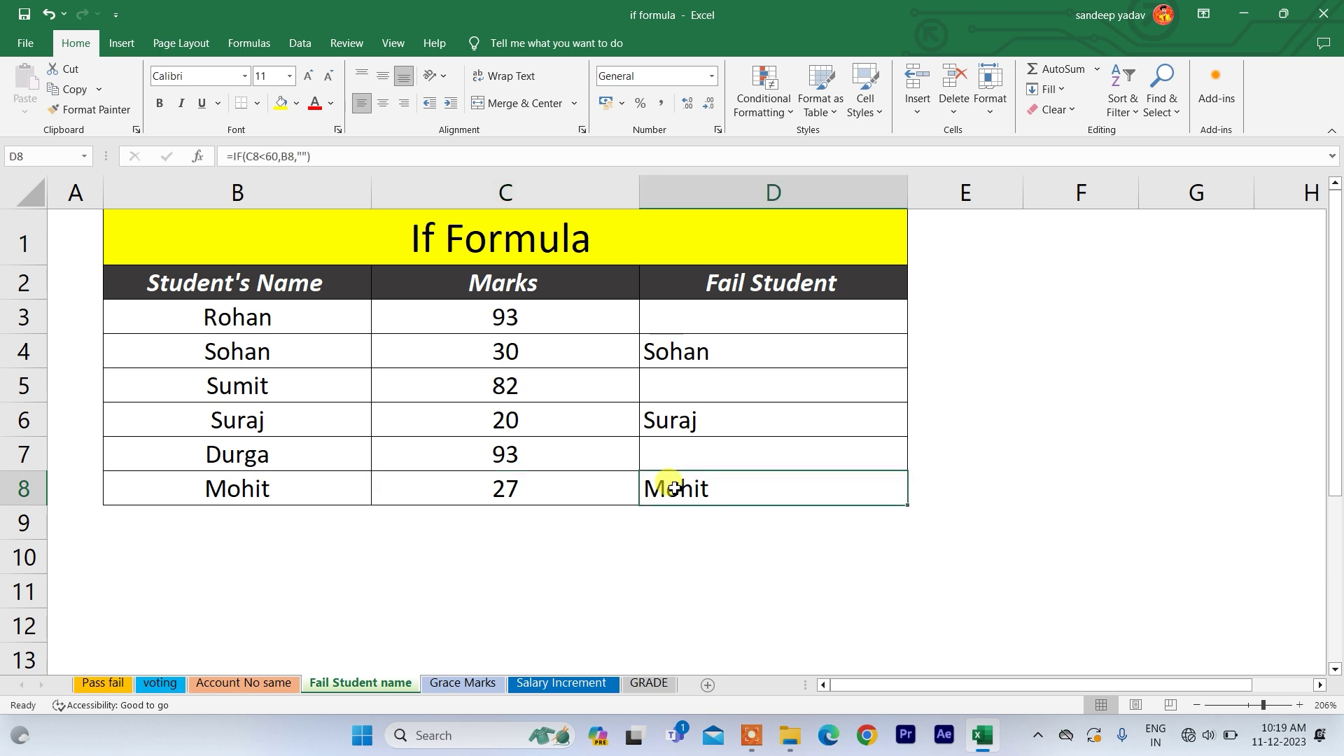
{"action": "left_click", "coordinate": [655, 351]}
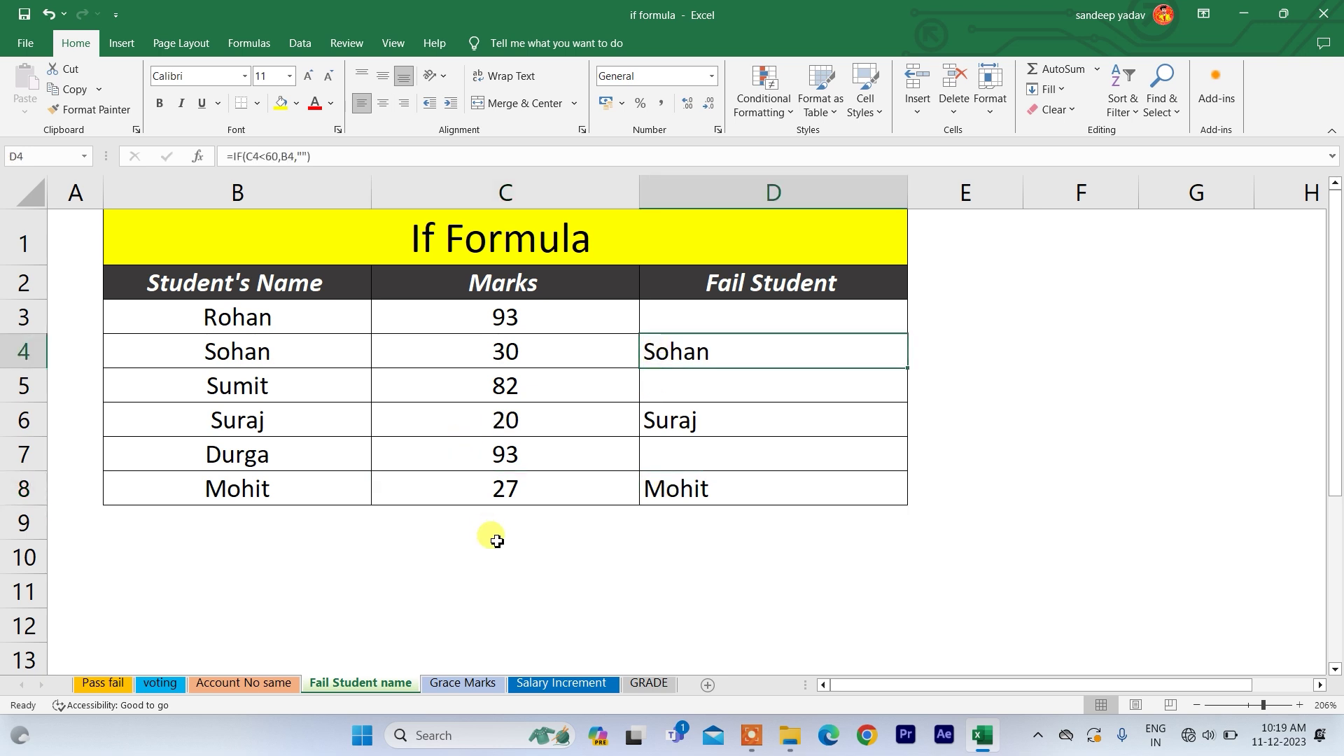
- On the Grace Marks sheet, start an IF formula in cell D3 with the logical test C3<40
{"action": "left_click", "coordinate": [450, 685]}
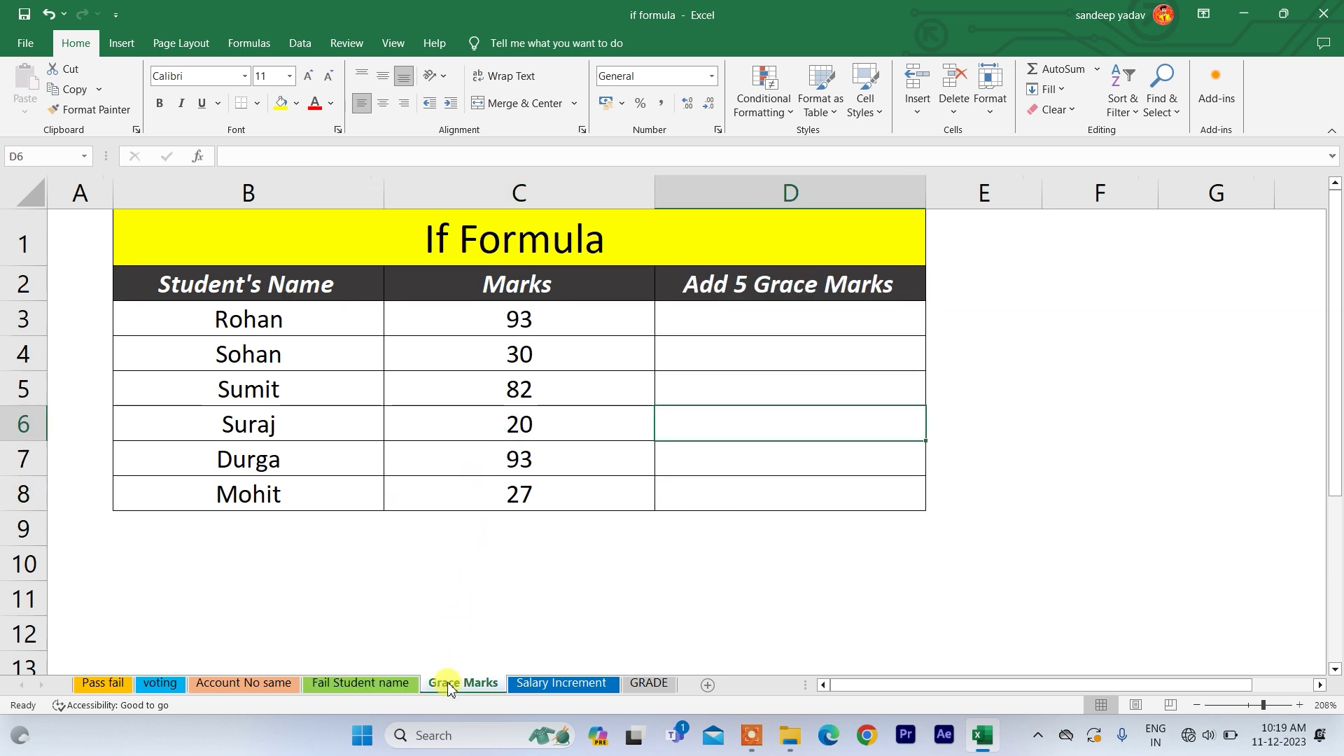
{"action": "left_click", "coordinate": [730, 320]}
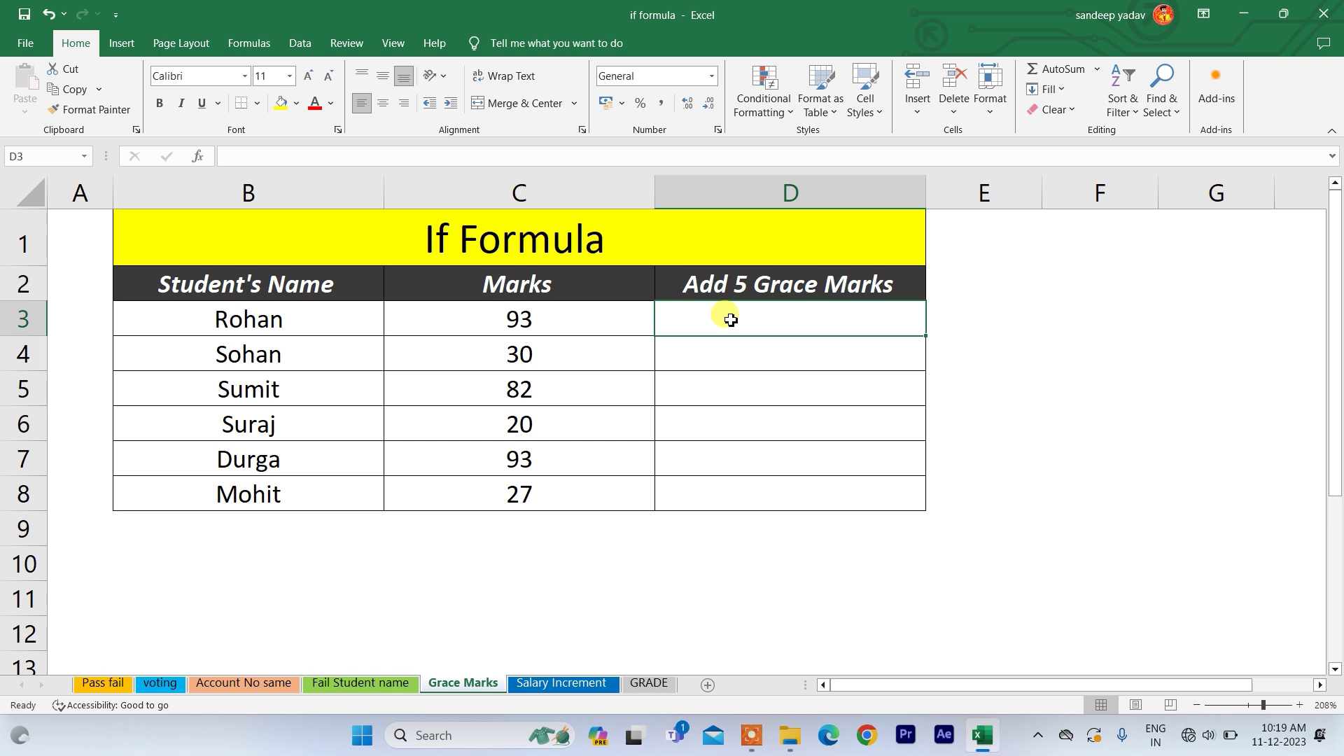
{"action": "type", "text": "=if"}
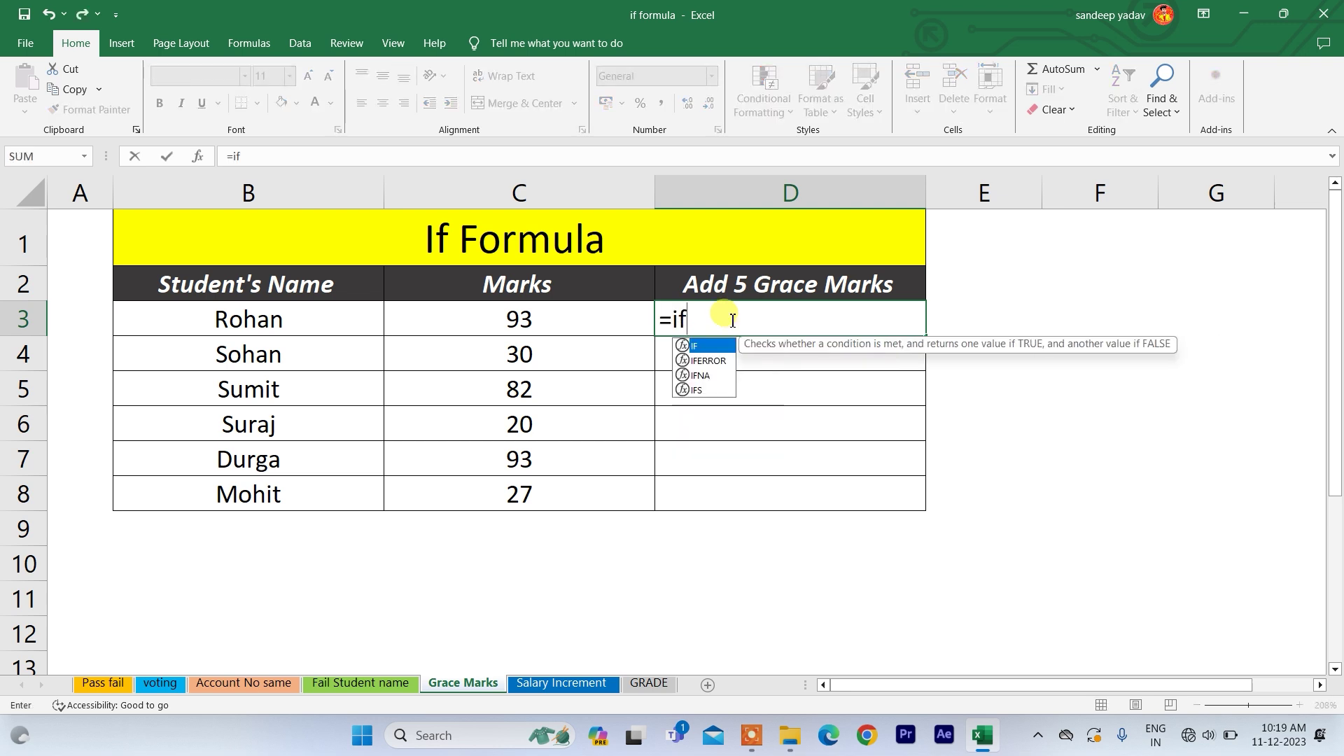
{"action": "key", "text": "Tab"}
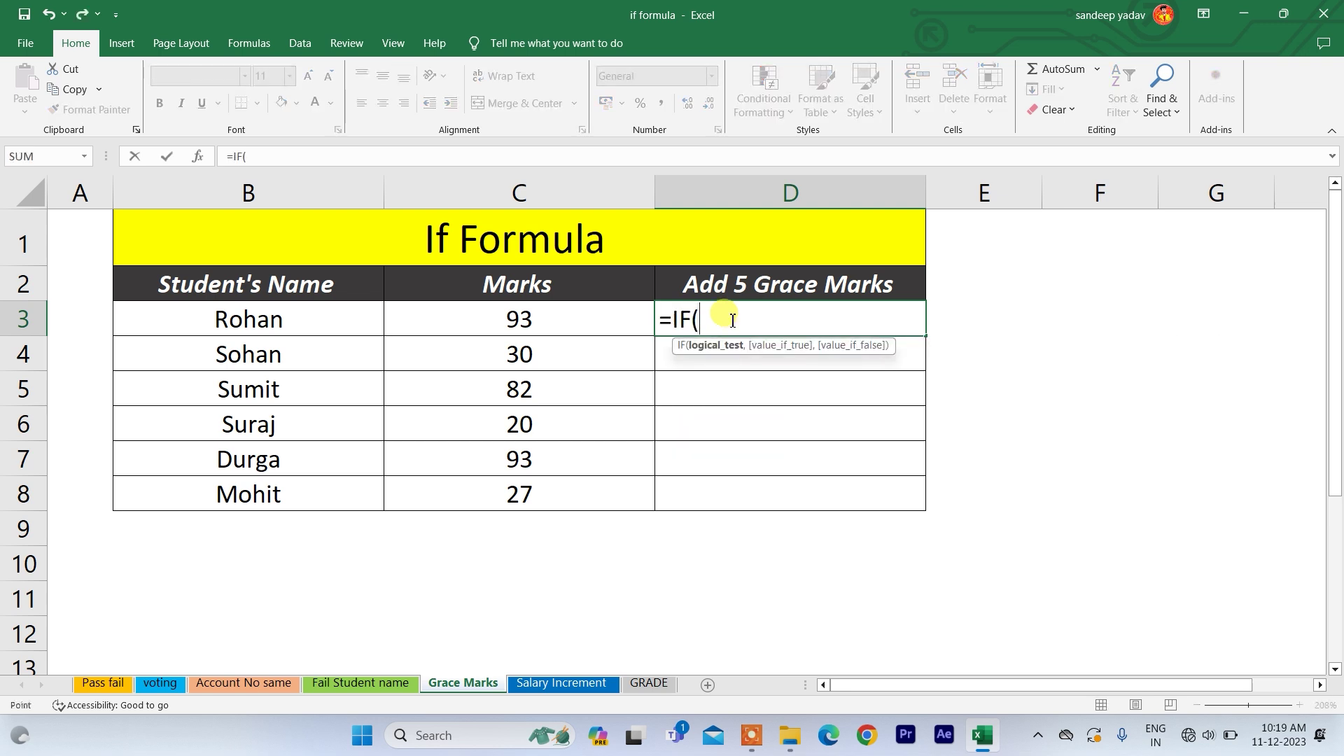
{"action": "key", "text": "Left"}
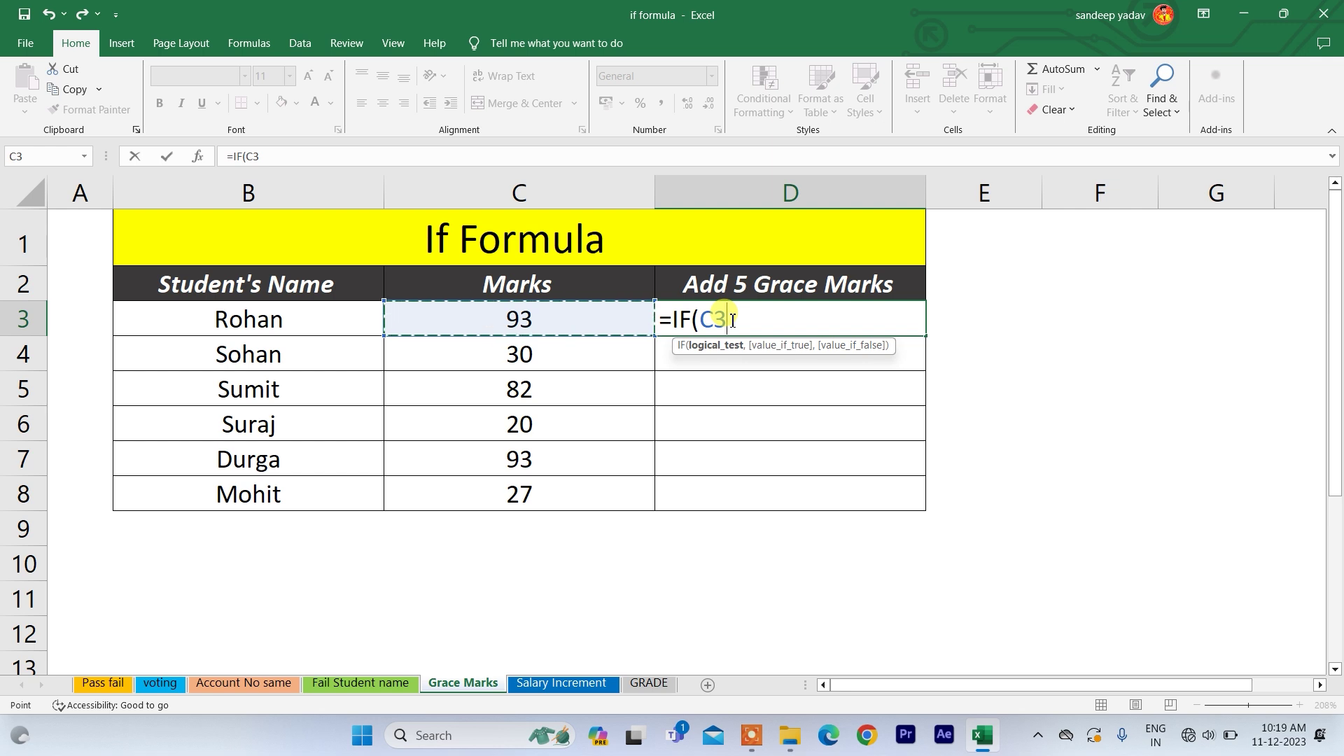
{"action": "type", "text": "<"}
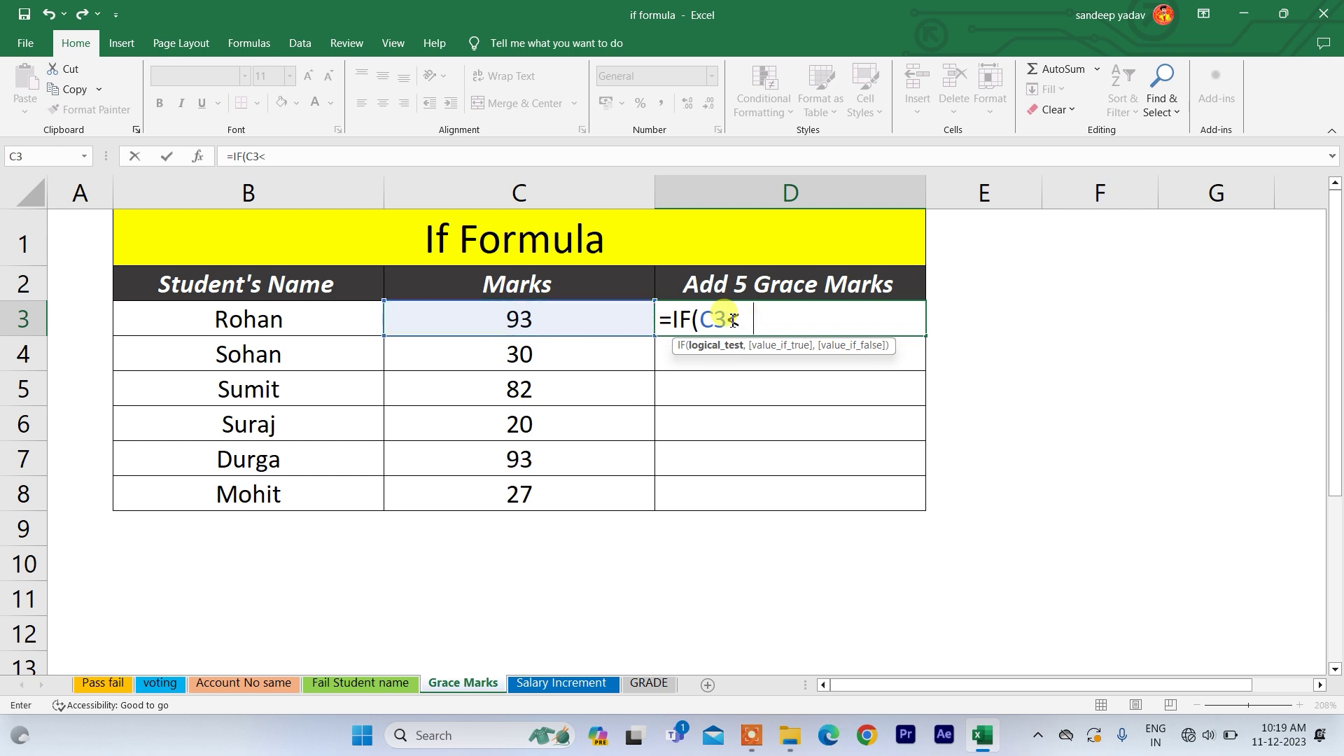
{"action": "type", "text": "40,"}
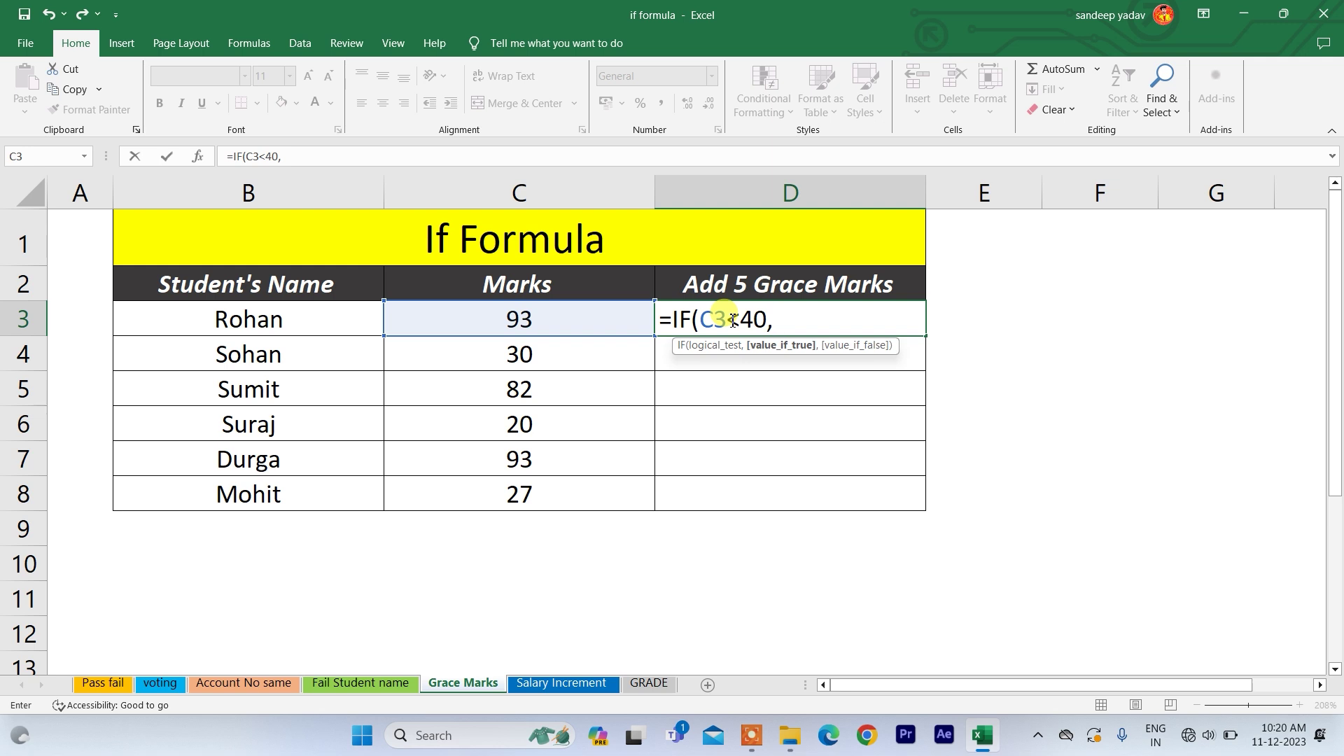
- Finish the D3 formula with C3+5 as the value if true and C3 if false, giving =IF(C3<40,C3+5,C3)
{"action": "key", "text": "Left"}
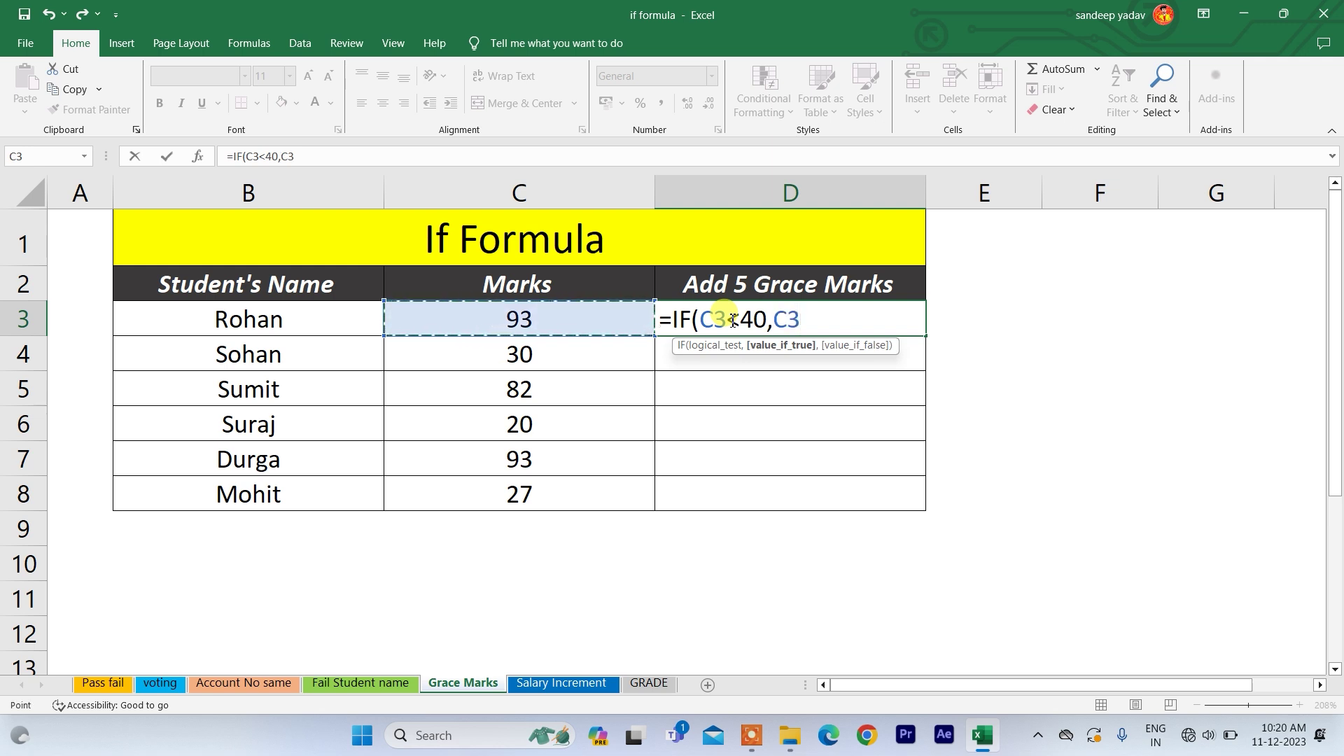
{"action": "type", "text": "+"}
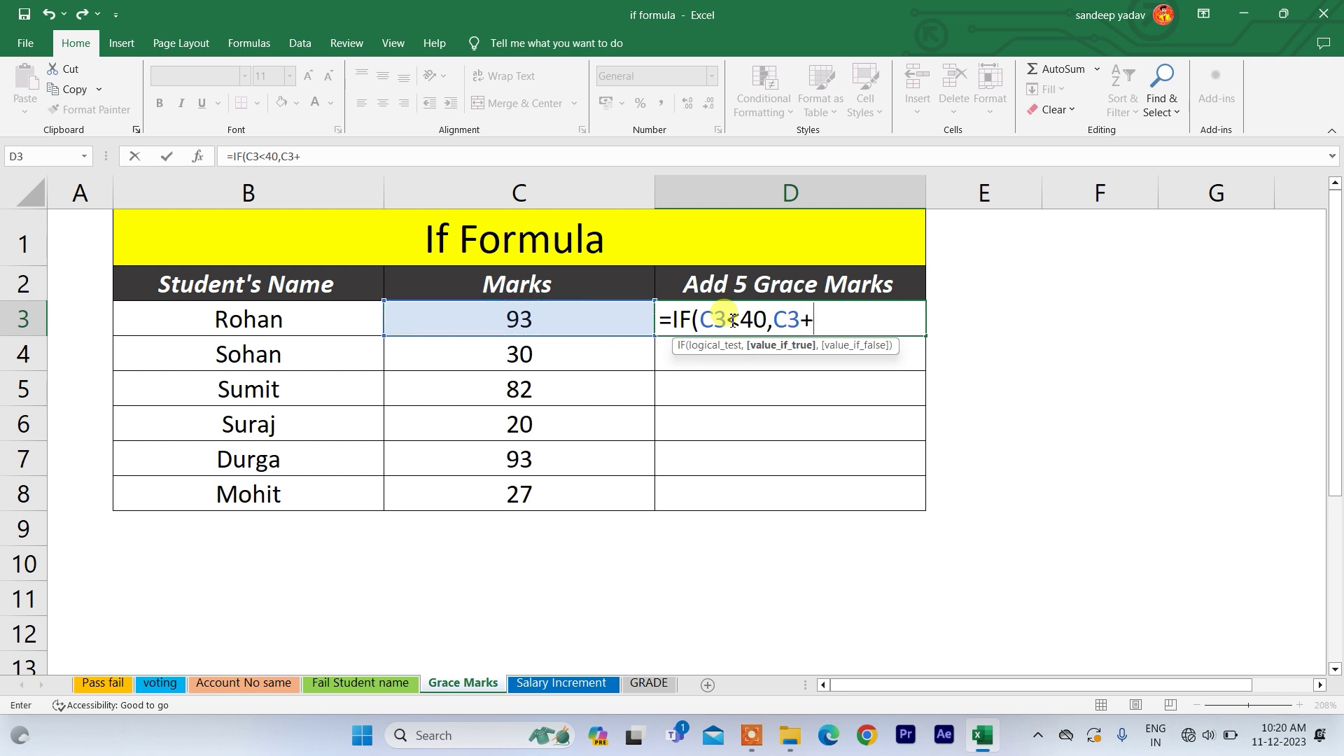
{"action": "type", "text": "5,"}
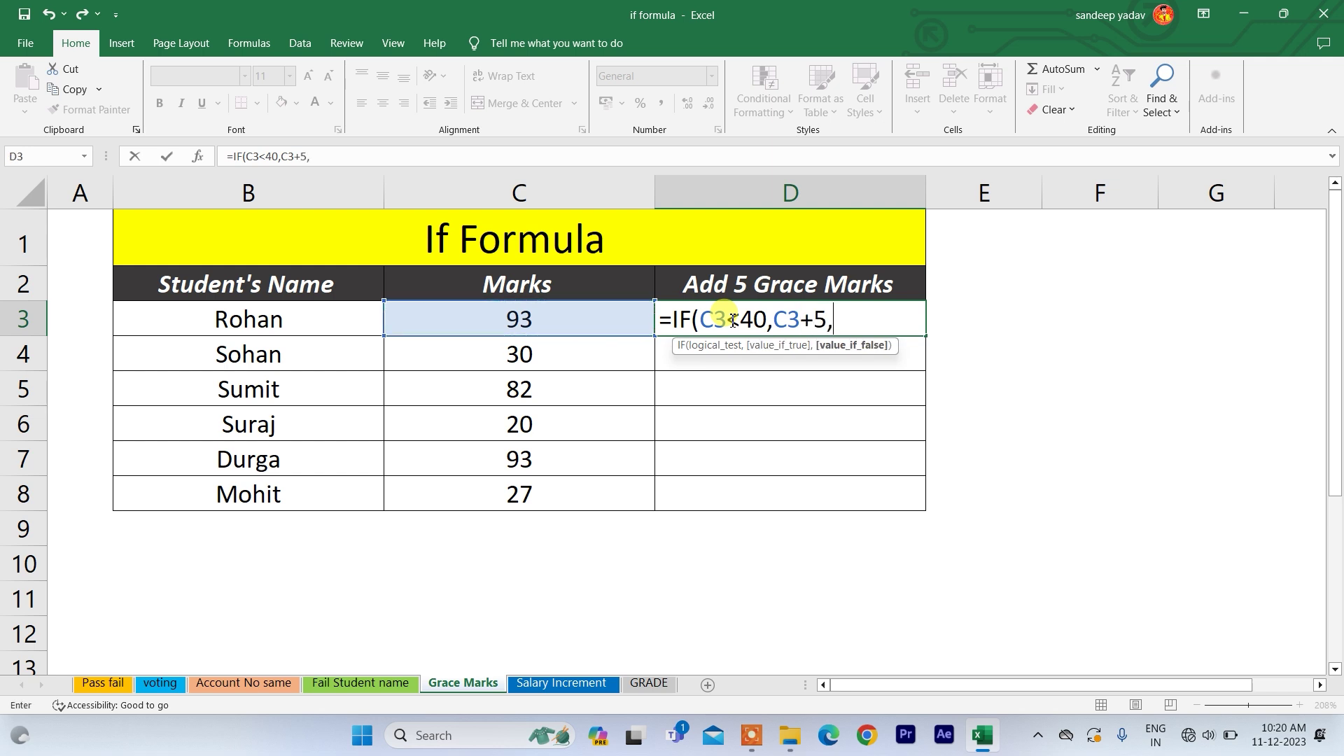
{"action": "key", "text": "Left"}
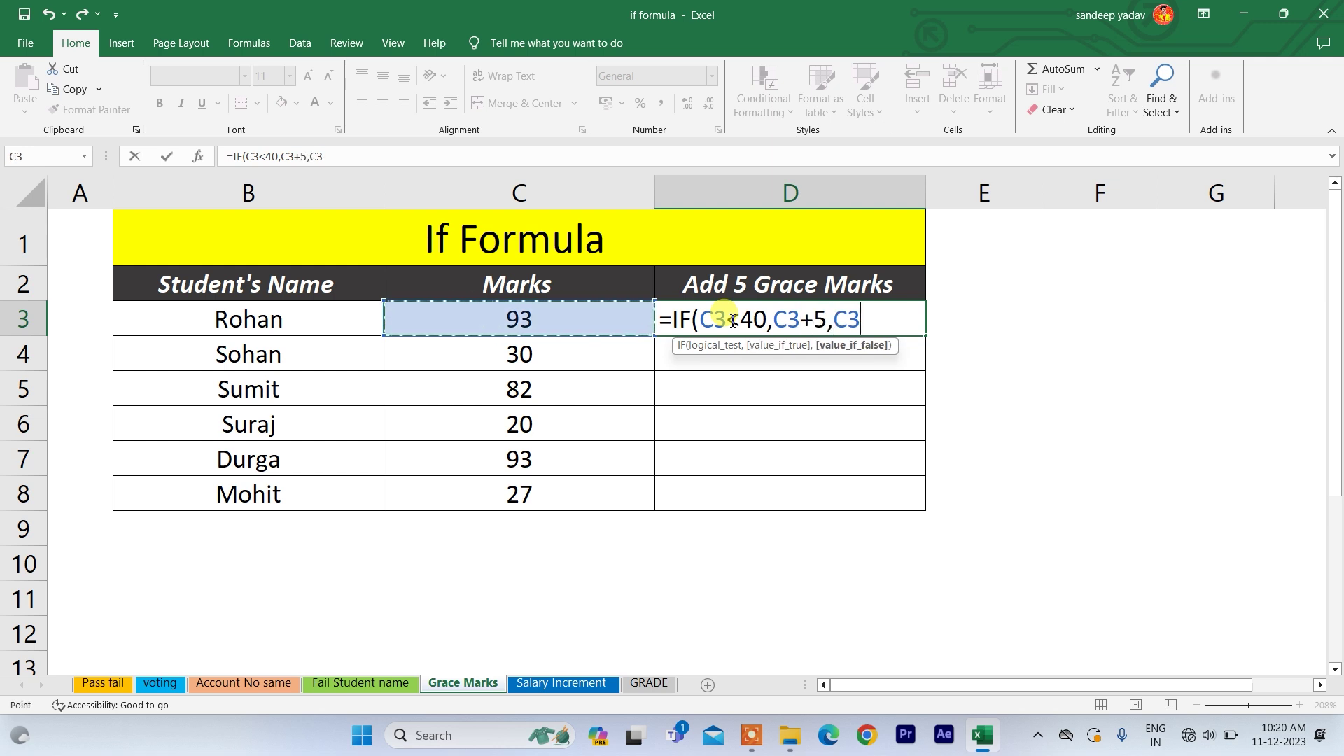
{"action": "type", "text": ")"}
{"action": "key", "text": "Return"}
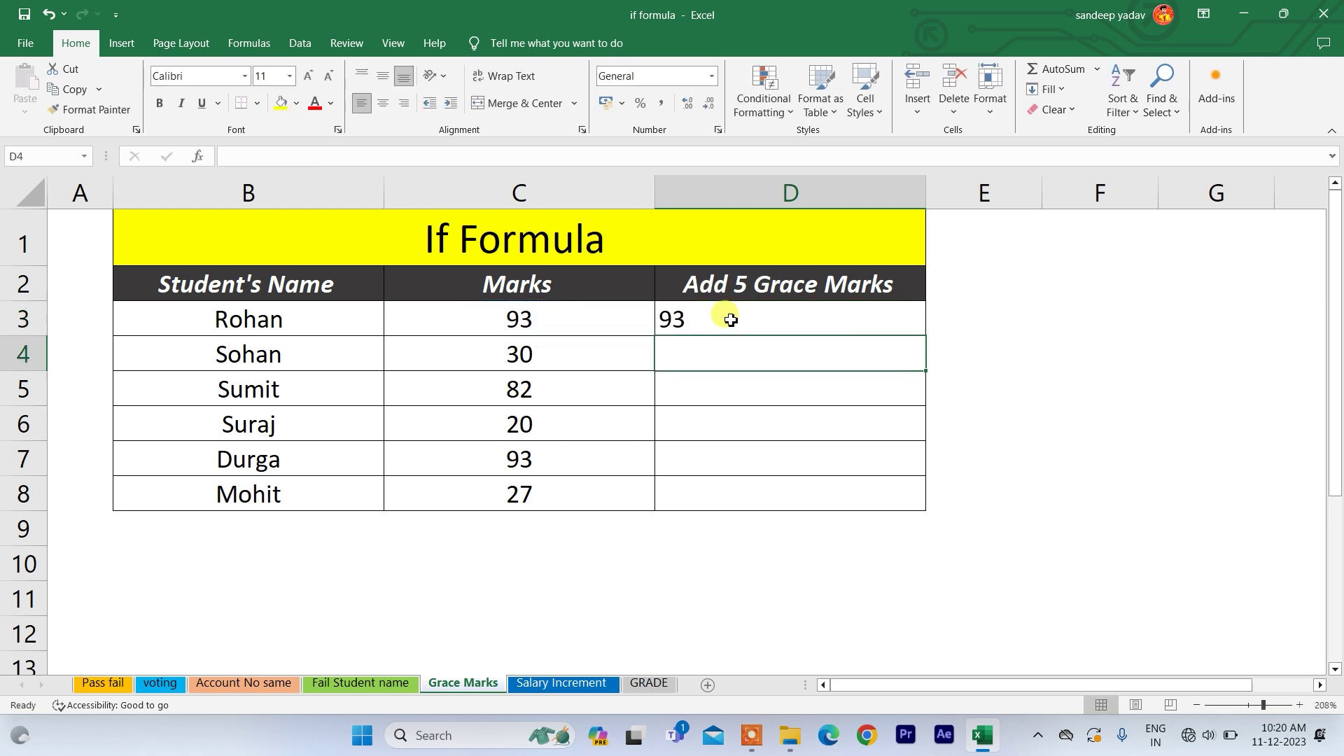
- Fill the grace marks formula from D3 down through D8
{"action": "left_click_drag", "start_coordinate": [728, 316], "coordinate": [788, 313]}
{"action": "key", "text": "shift+Down"}
{"action": "key", "text": "shift+Down"}
{"action": "key", "text": "shift+Down"}
{"action": "key", "text": "shift+Down"}
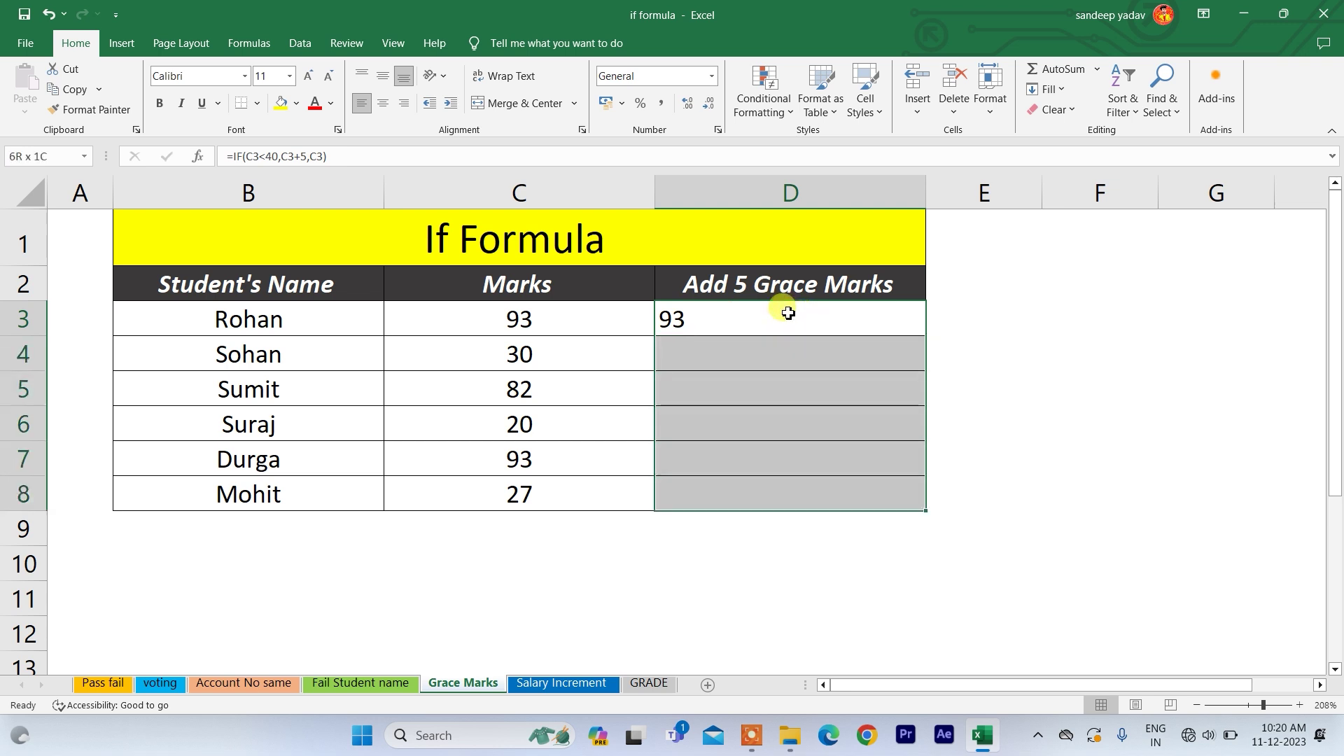
{"action": "key", "text": "ctrl+d"}
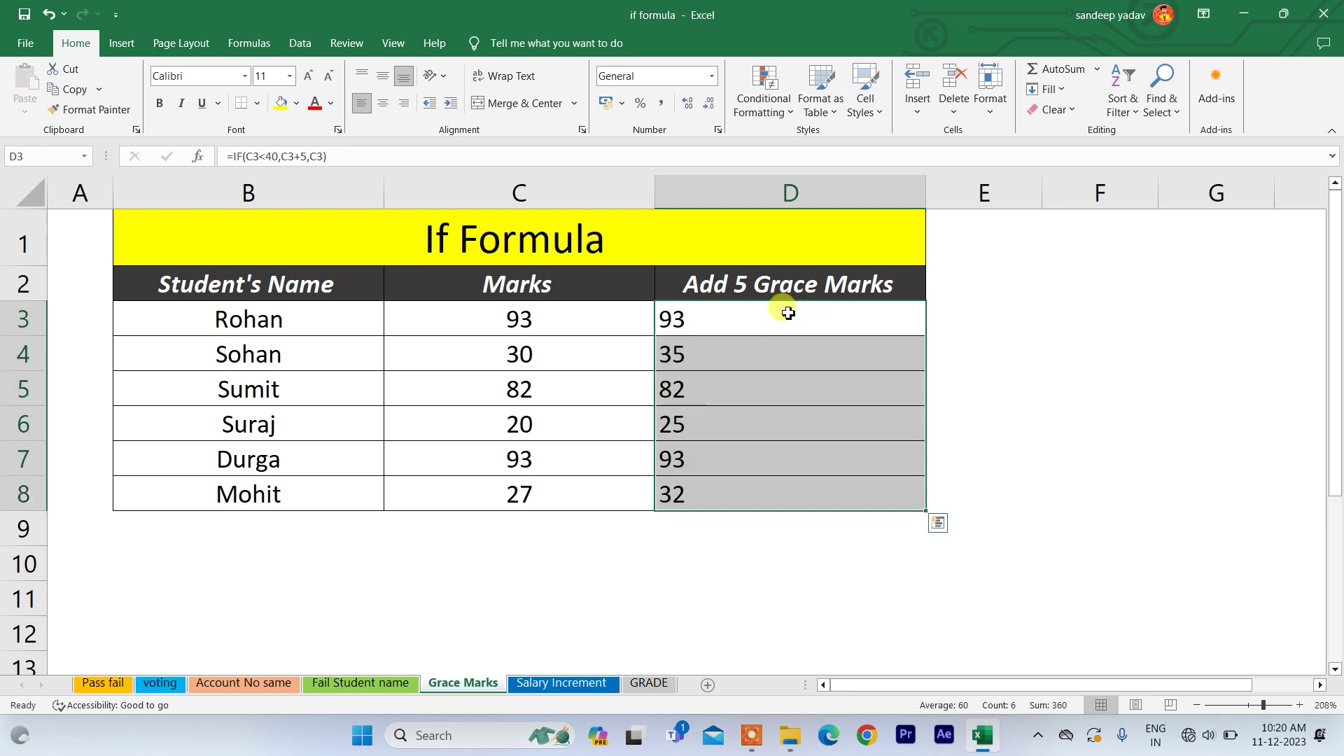
- Compare the Add 5 Grace Marks results with the original marks row by row, from row 4 down to row 8
{"action": "left_click", "coordinate": [695, 357]}
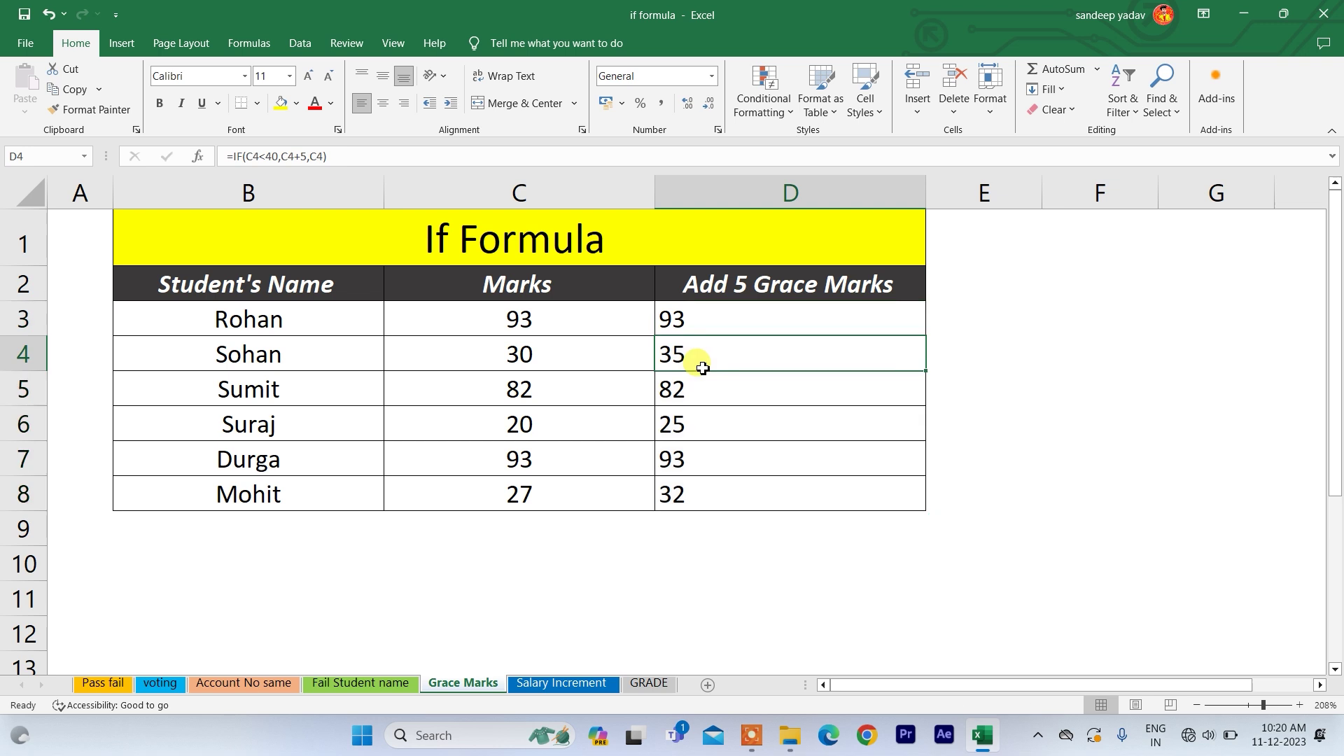
{"action": "left_click", "coordinate": [576, 363]}
{"action": "key", "text": "Right"}
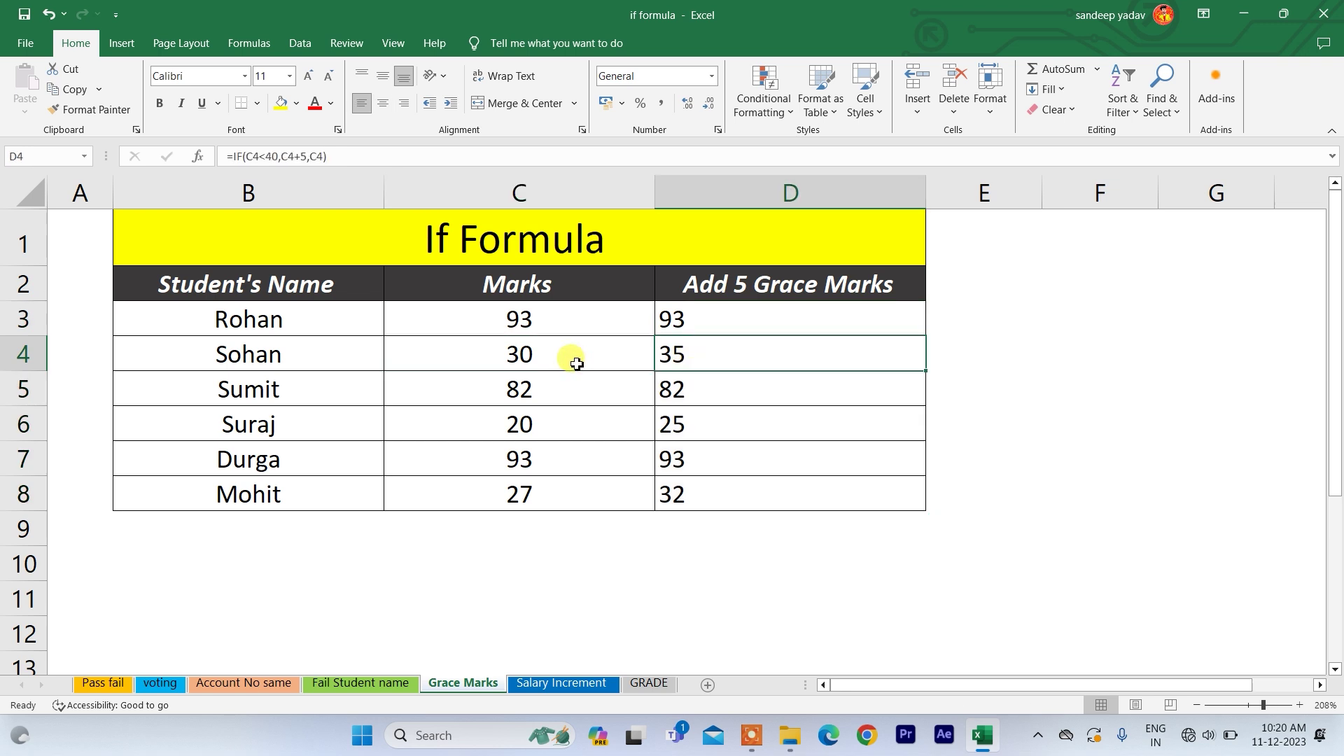
{"action": "key", "text": "Down"}
{"action": "key", "text": "Left"}
{"action": "key", "text": "Right"}
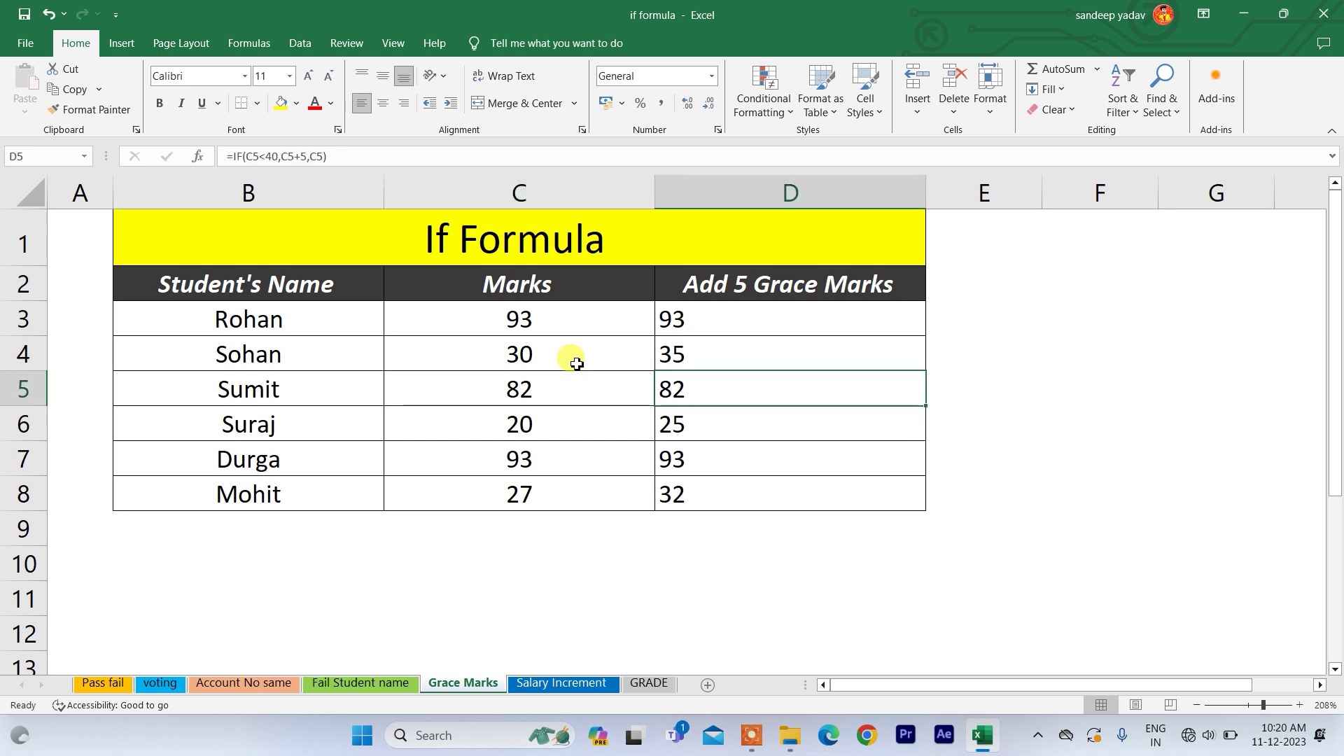
{"action": "key", "text": "Down"}
{"action": "key", "text": "Left"}
{"action": "key", "text": "Right"}
{"action": "key", "text": "Down"}
{"action": "key", "text": "Down"}
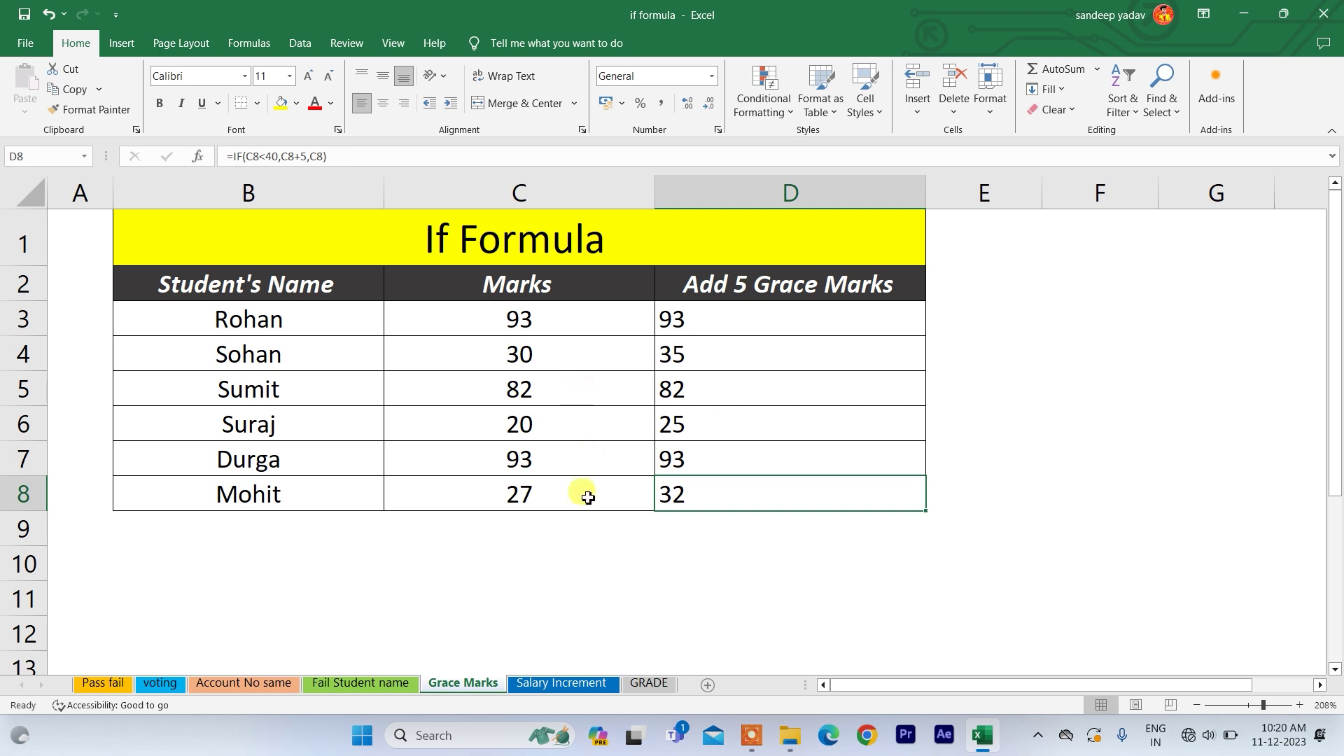
- On the Salary Increment sheet, start an IF formula in cell D3 with the logical test C3<15000
{"action": "left_click", "coordinate": [548, 690]}
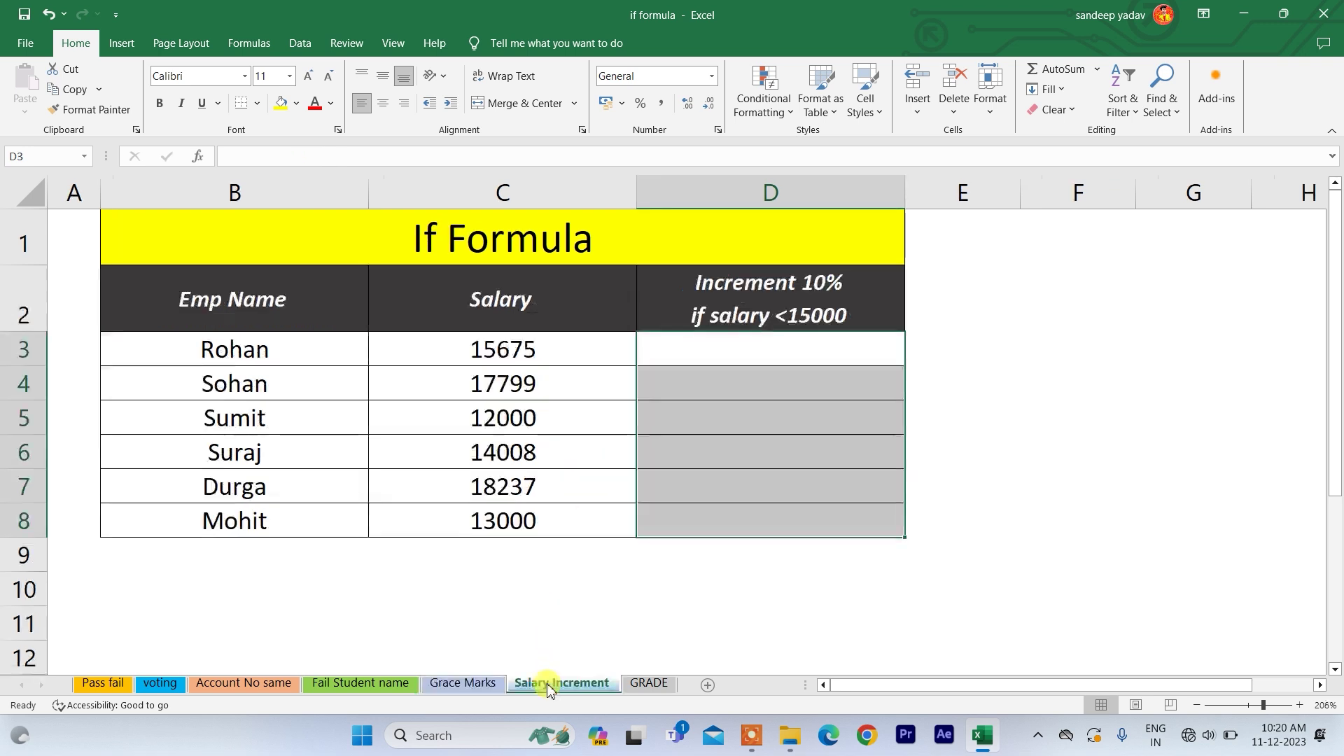
{"action": "left_click", "coordinate": [750, 355]}
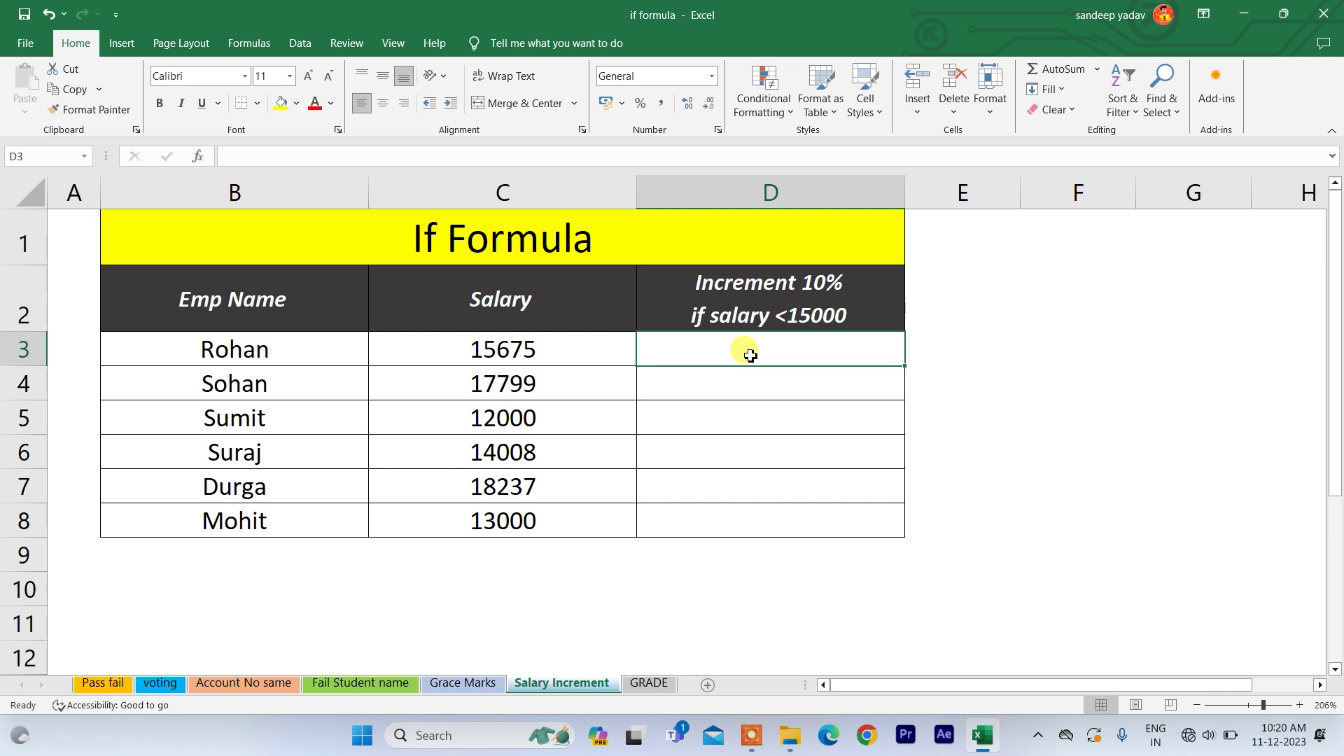
{"action": "type", "text": "=if"}
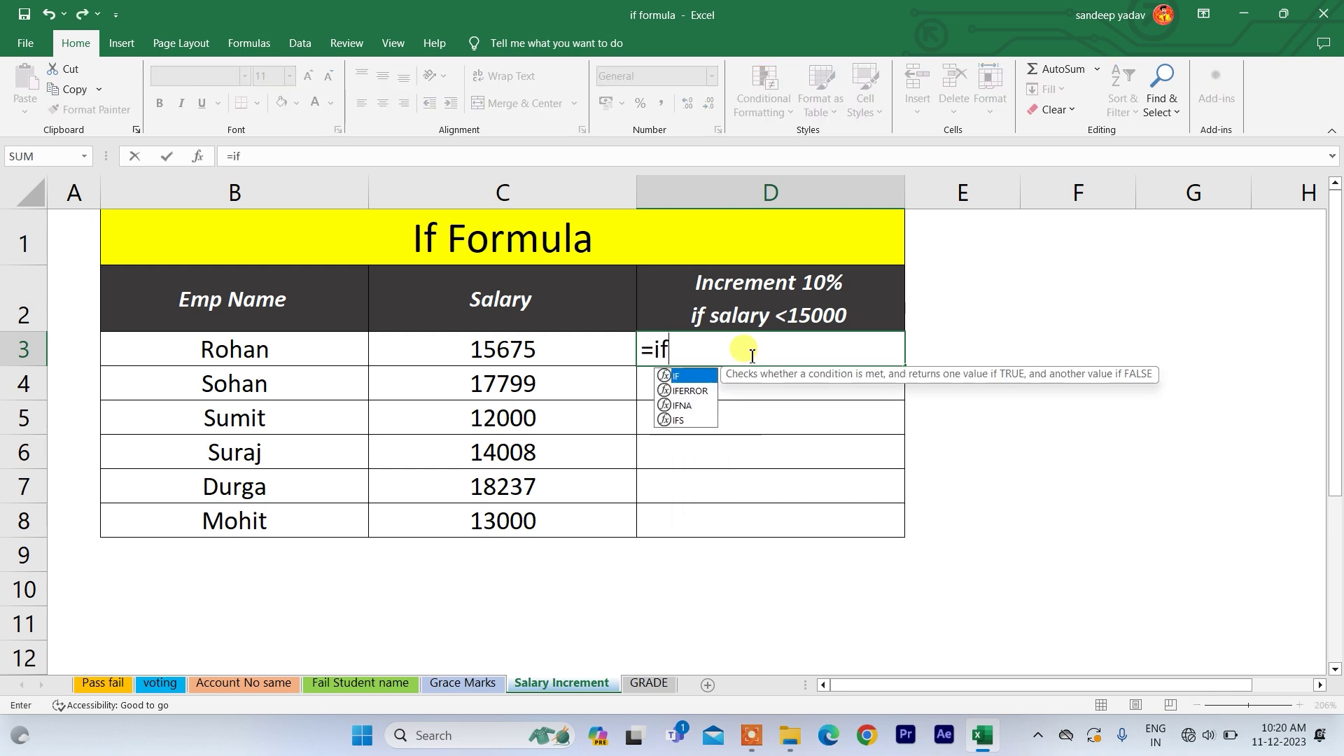
{"action": "key", "text": "Tab"}
{"action": "key", "text": "Left"}
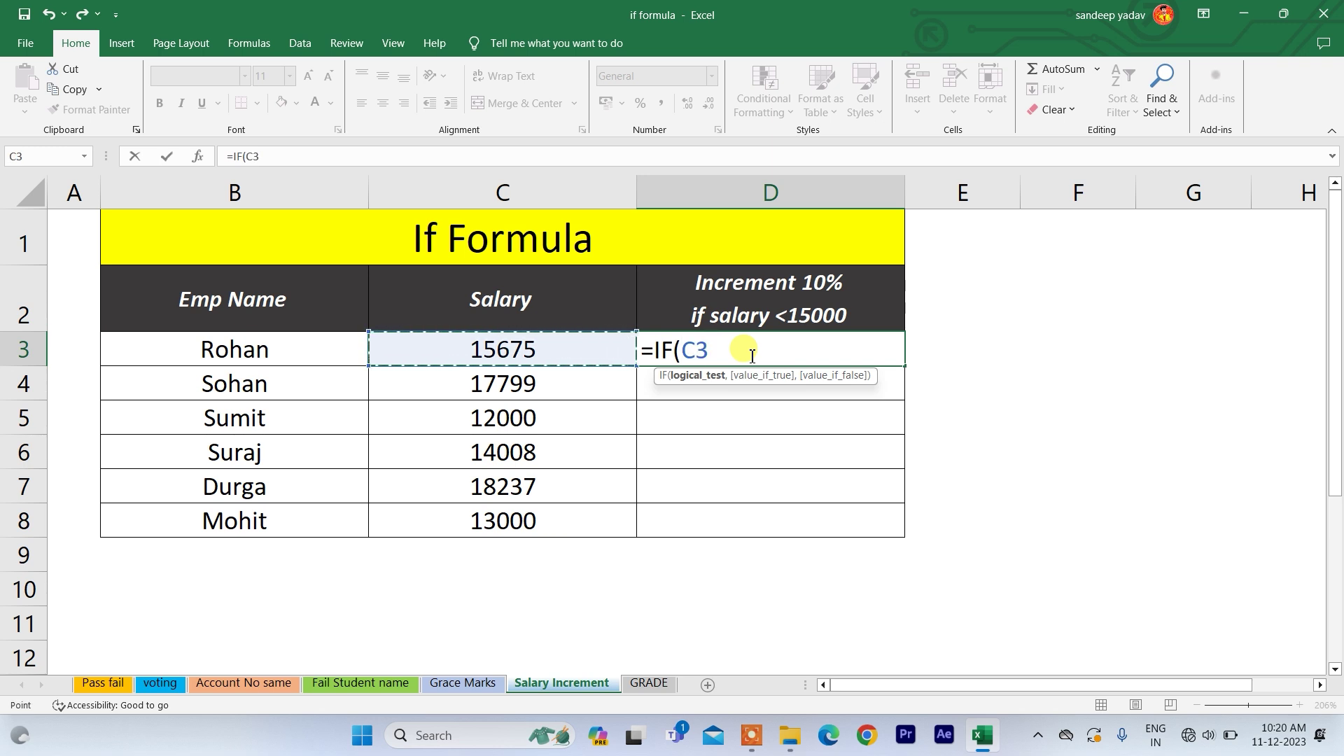
{"action": "type", "text": ","}
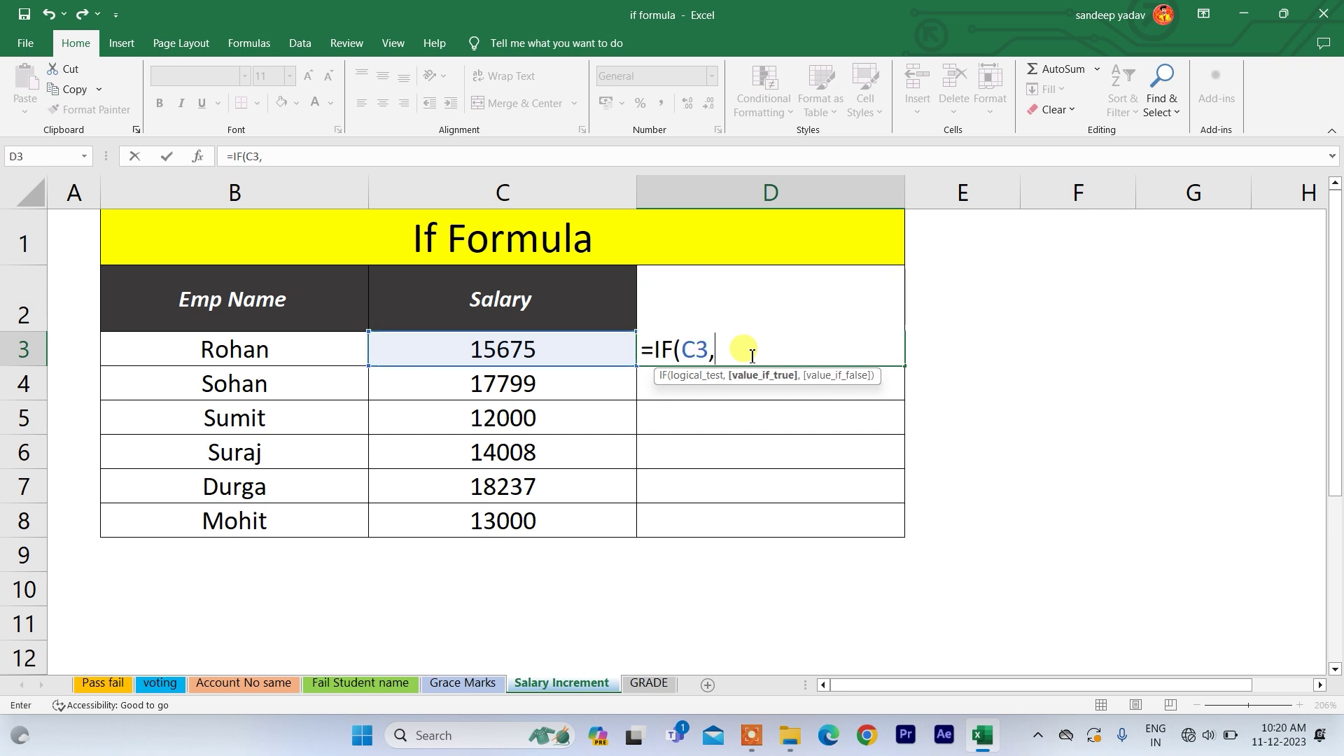
{"action": "key", "text": "BackSpace"}
{"action": "type", "text": "<"}
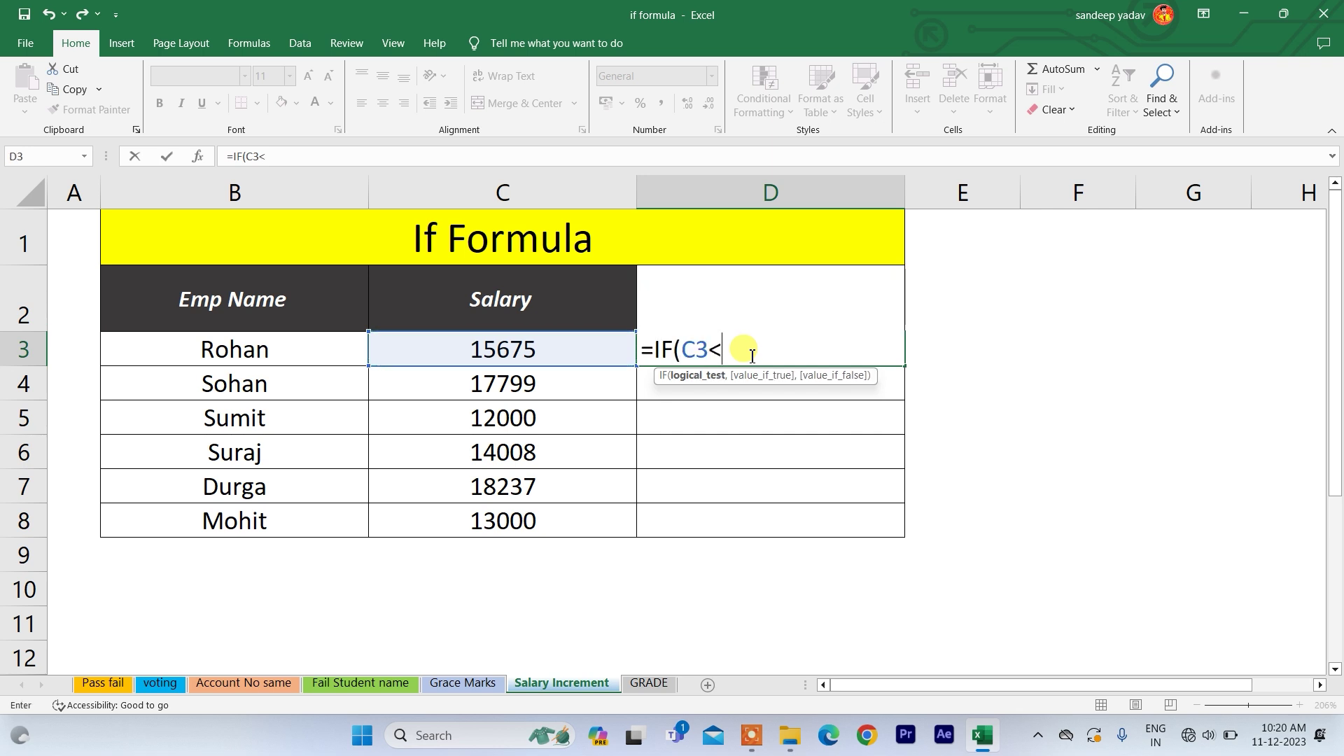
{"action": "type", "text": "15000,"}
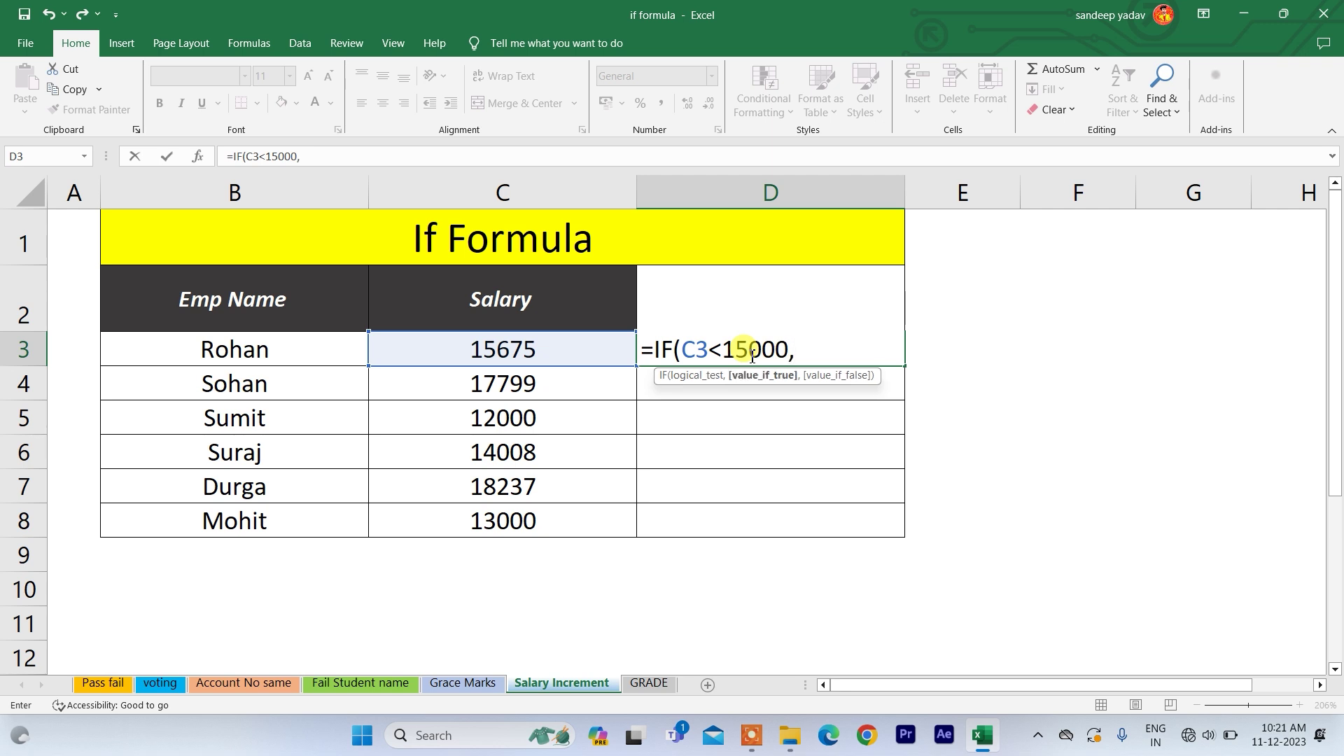
- Finish the D3 formula with C3*10% as the value if true and C3 if false, giving =IF(C3<15000,C3*10%,C3)
{"action": "key", "text": "Left"}
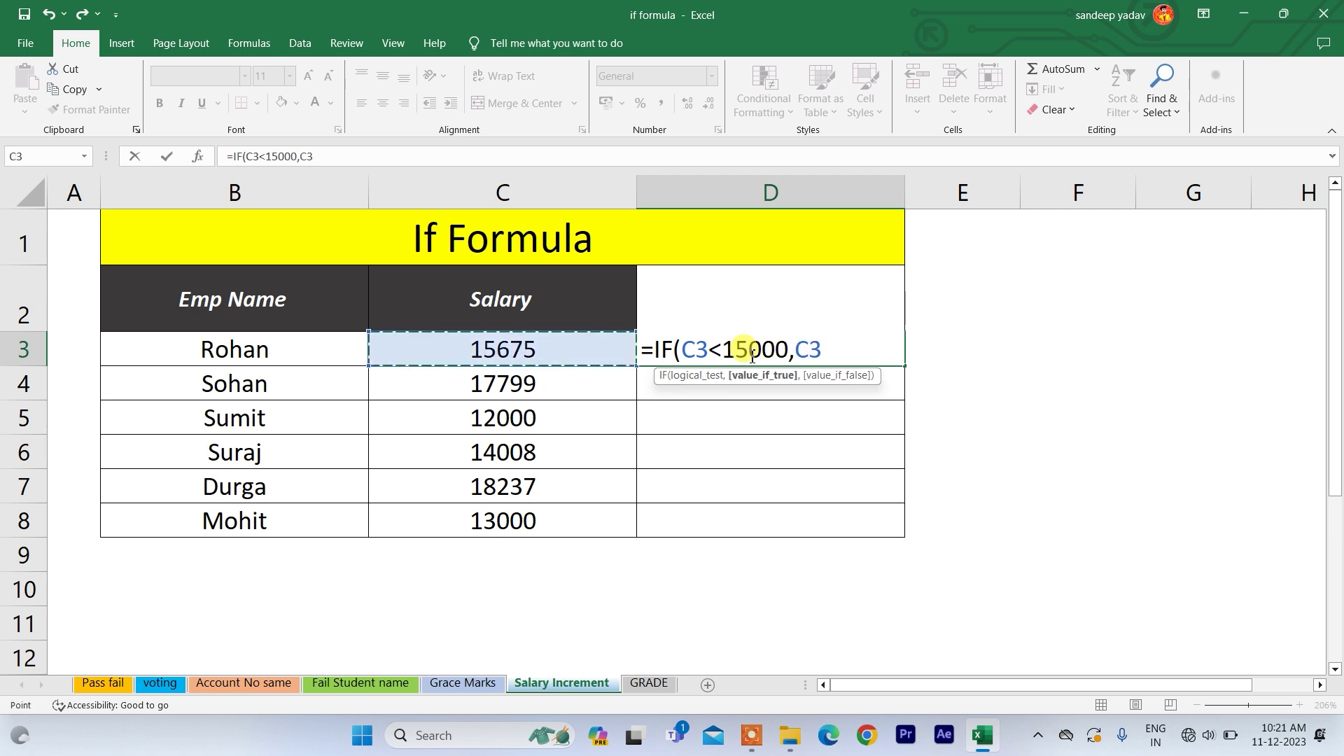
{"action": "type", "text": "*1"}
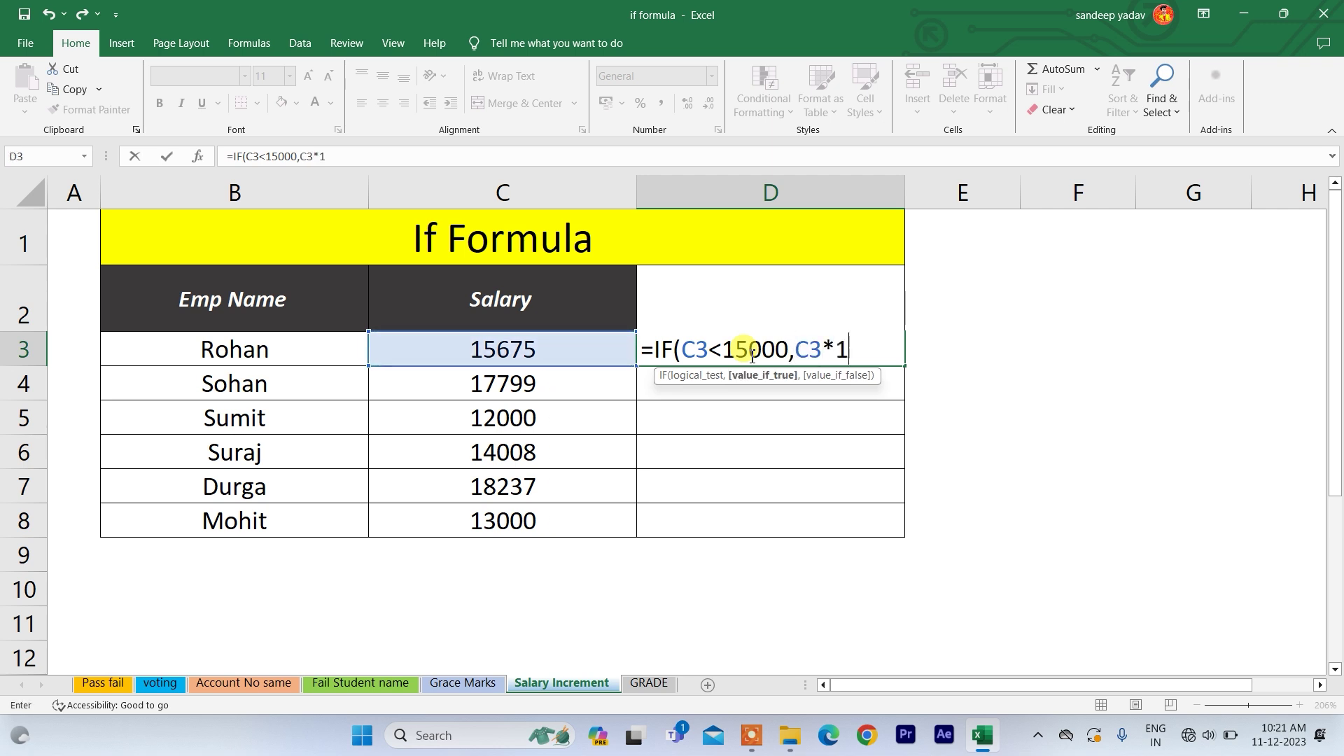
{"action": "type", "text": "0%,"}
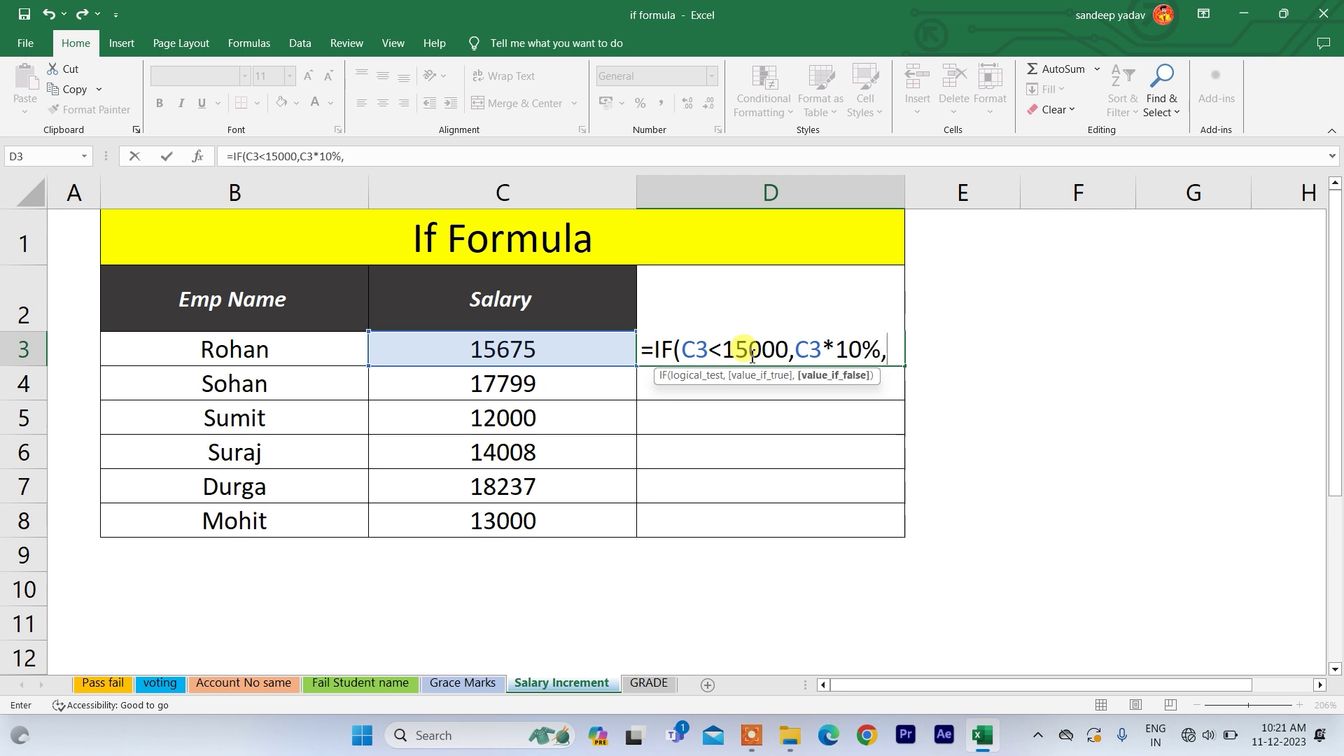
{"action": "key", "text": "Left"}
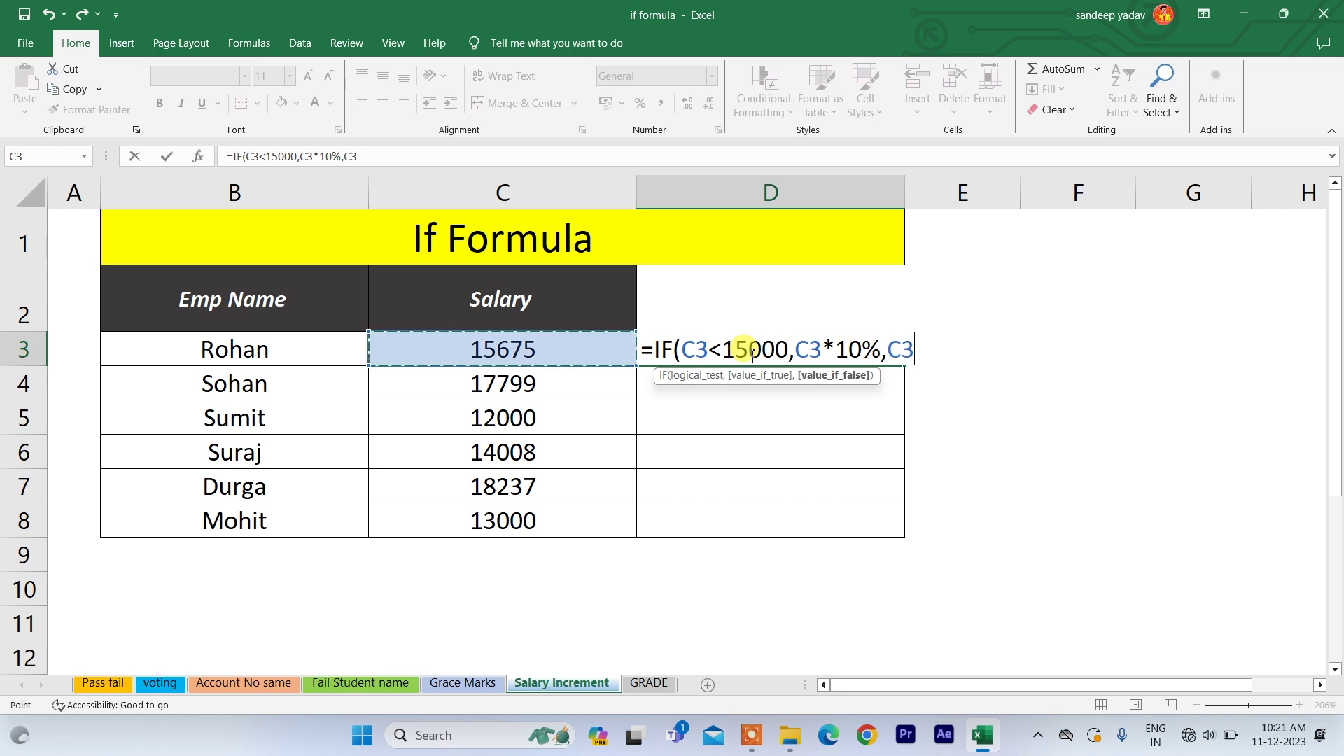
{"action": "type", "text": ")"}
{"action": "key", "text": "Return"}
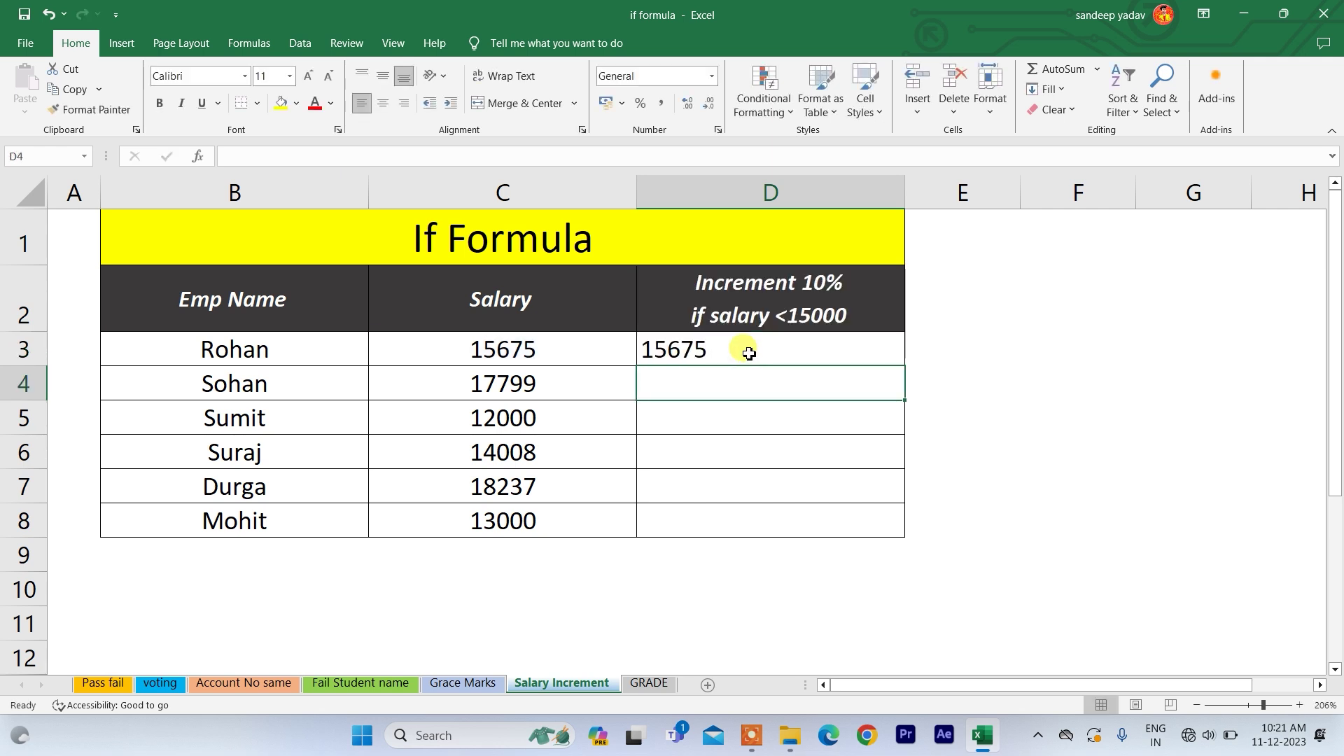
- Fill the salary increment formula from D3 down through D8
{"action": "left_click", "coordinate": [748, 353]}
{"action": "key", "text": "shift+Down"}
{"action": "key", "text": "shift+Down"}
{"action": "key", "text": "shift+Down"}
{"action": "key", "text": "shift+Down"}
{"action": "key", "text": "shift+Down"}
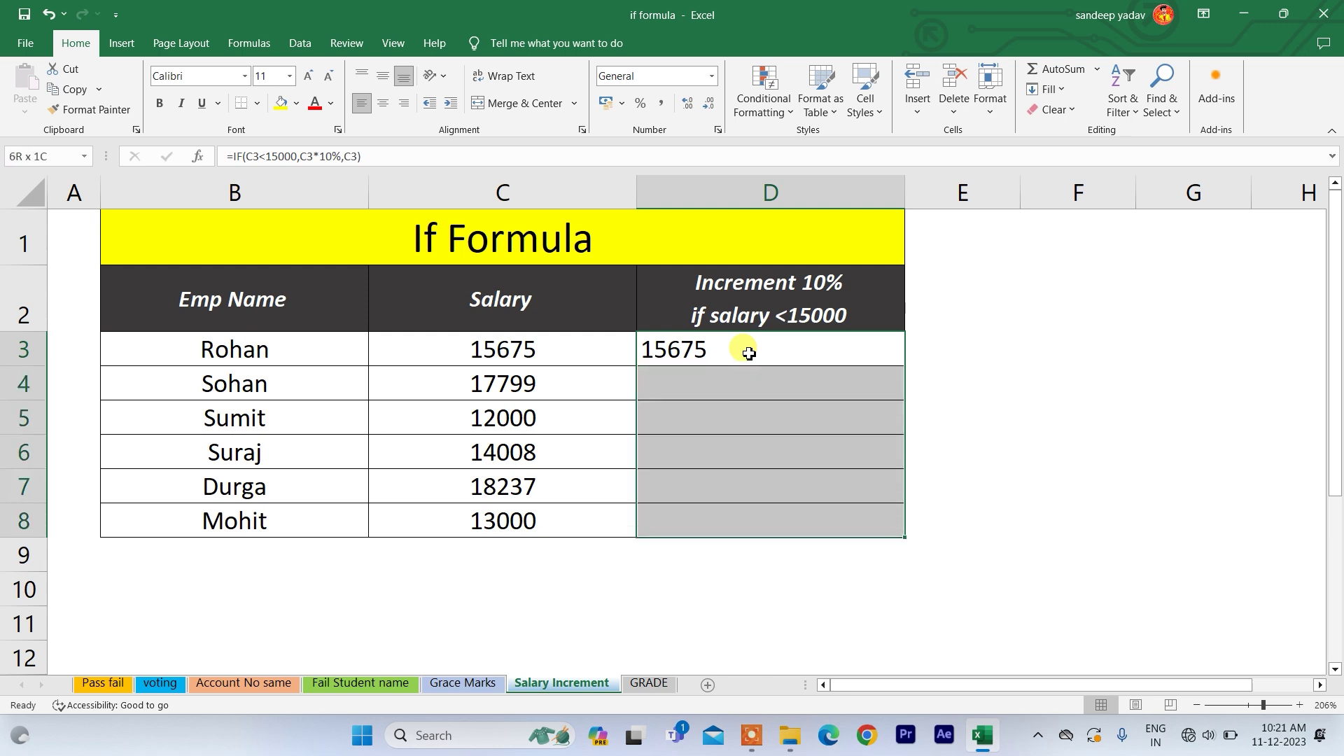
{"action": "key", "text": "ctrl+d"}
- Check the filled increment results against the original salaries in rows 3 to 6
{"action": "left_click", "coordinate": [699, 377]}
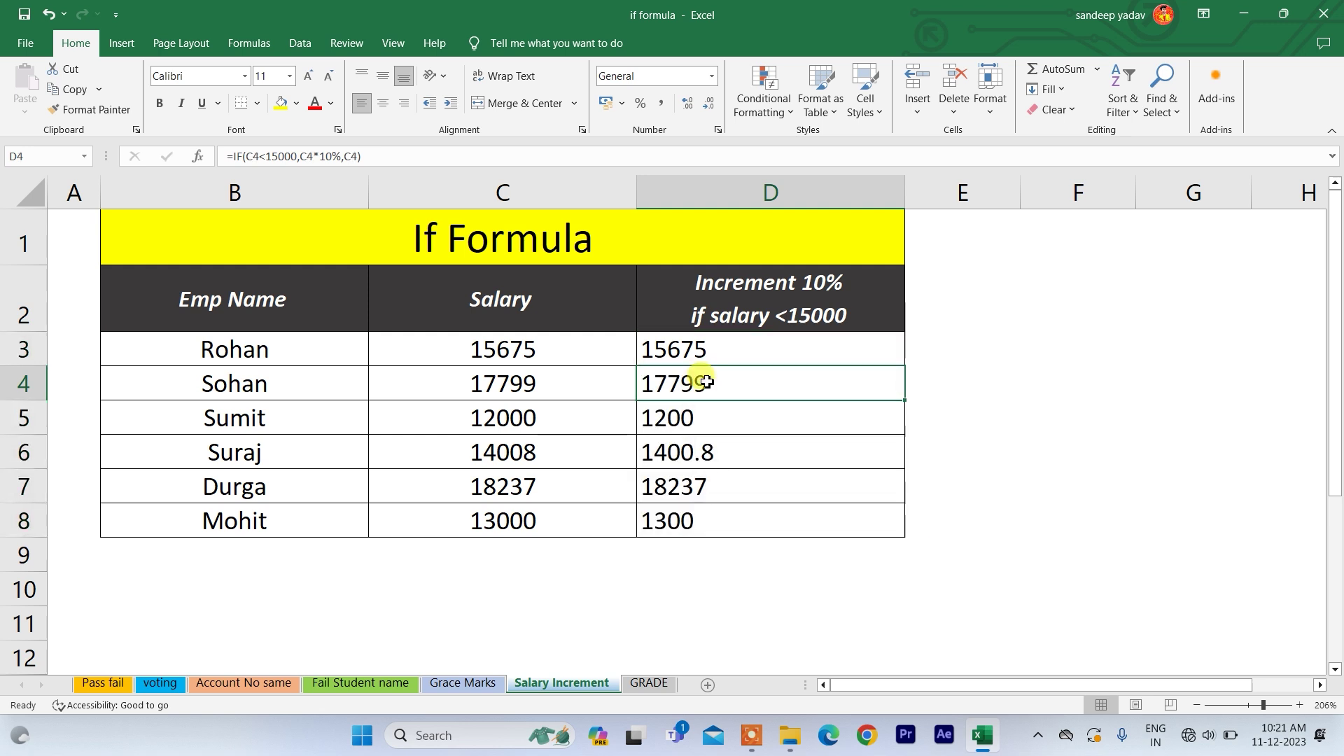
{"action": "left_click", "coordinate": [530, 414]}
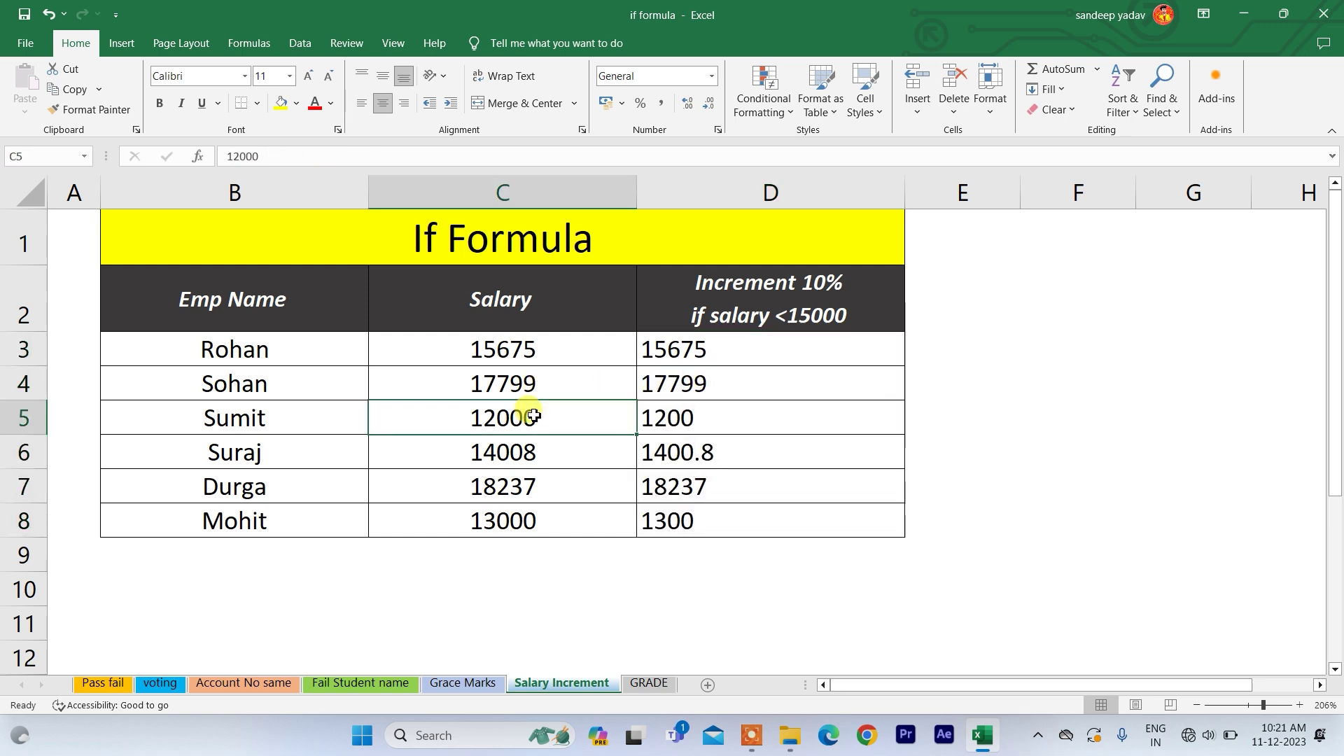
{"action": "left_click", "coordinate": [651, 418]}
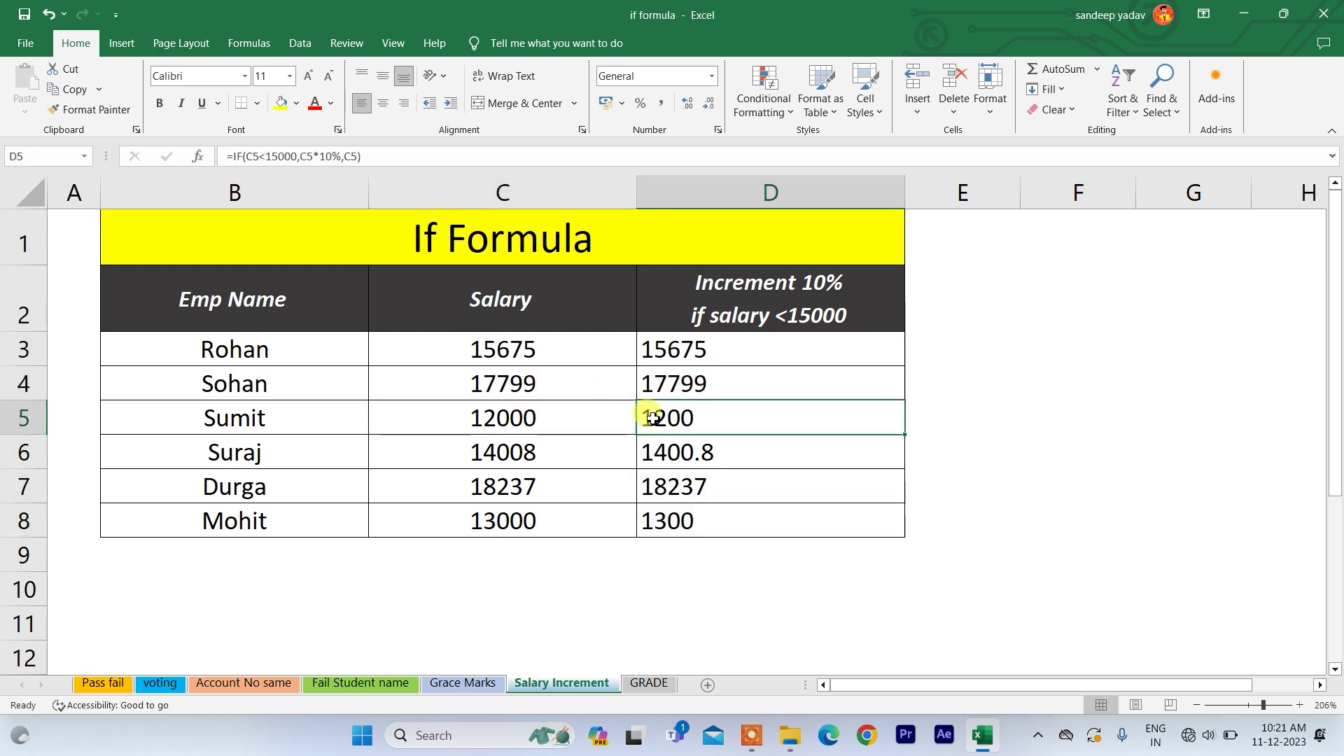
{"action": "left_click", "coordinate": [555, 451]}
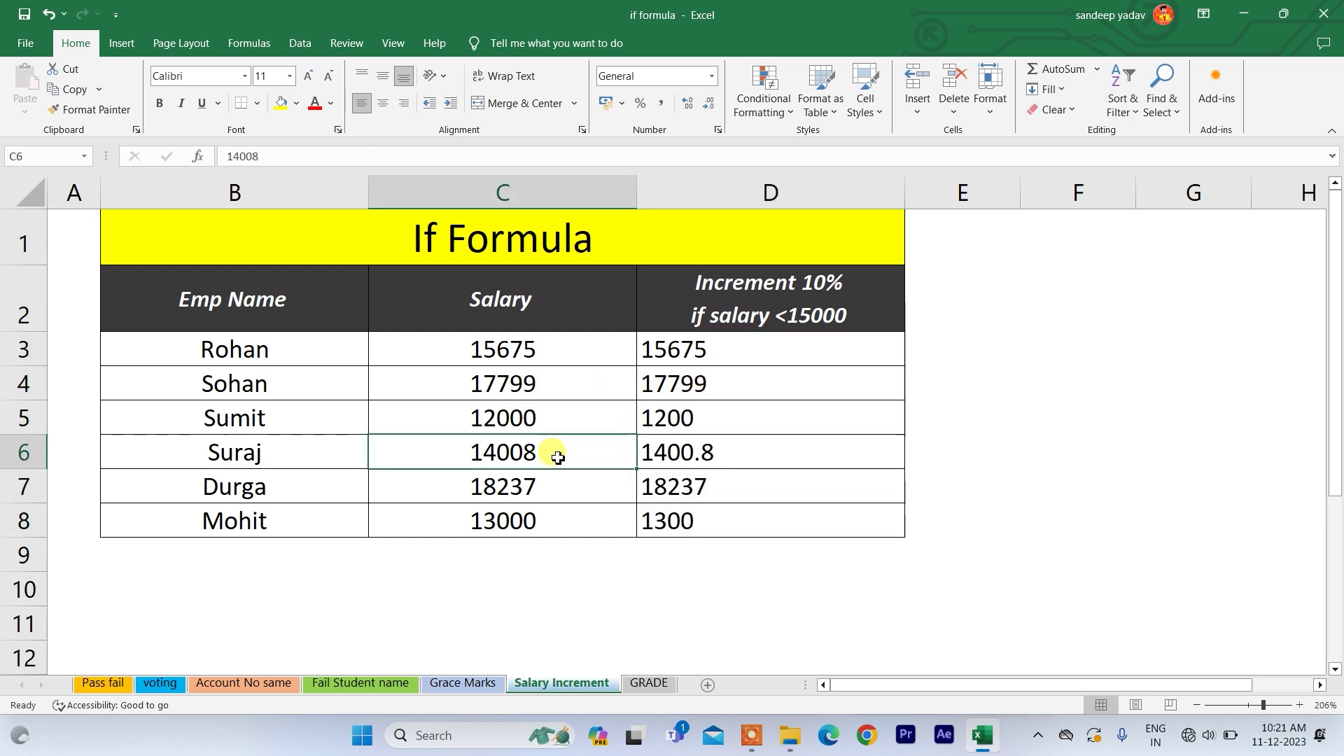
{"action": "left_click", "coordinate": [657, 452]}
{"action": "left_click", "coordinate": [667, 422]}
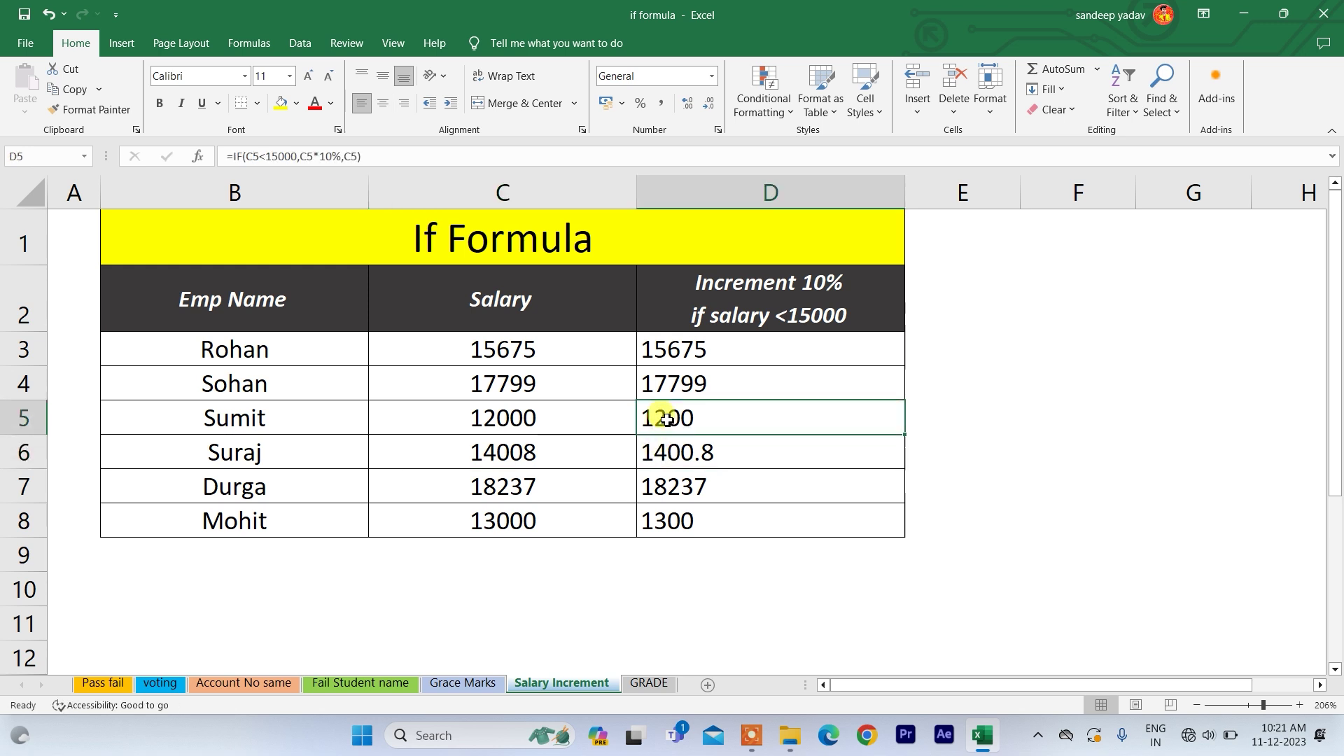
{"action": "left_click", "coordinate": [677, 353]}
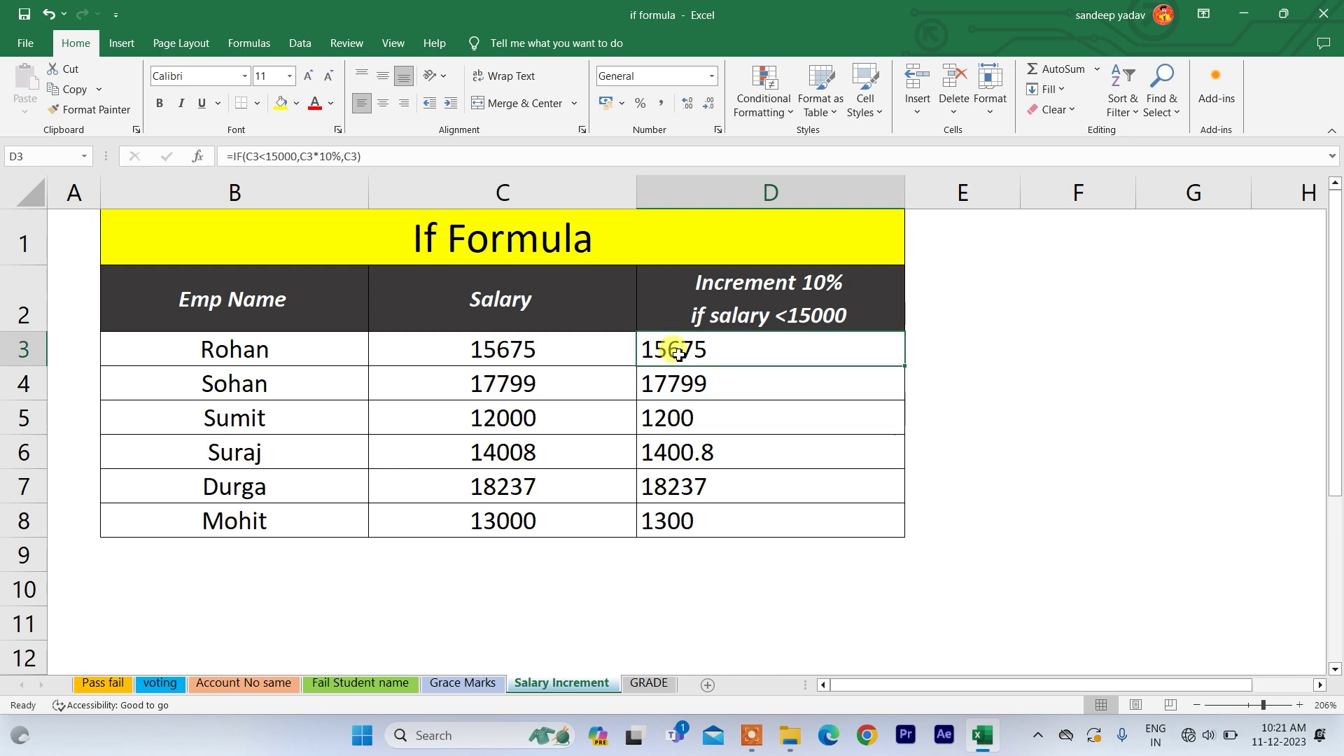
{"action": "key", "text": "XF86MonBrightnessDown"}
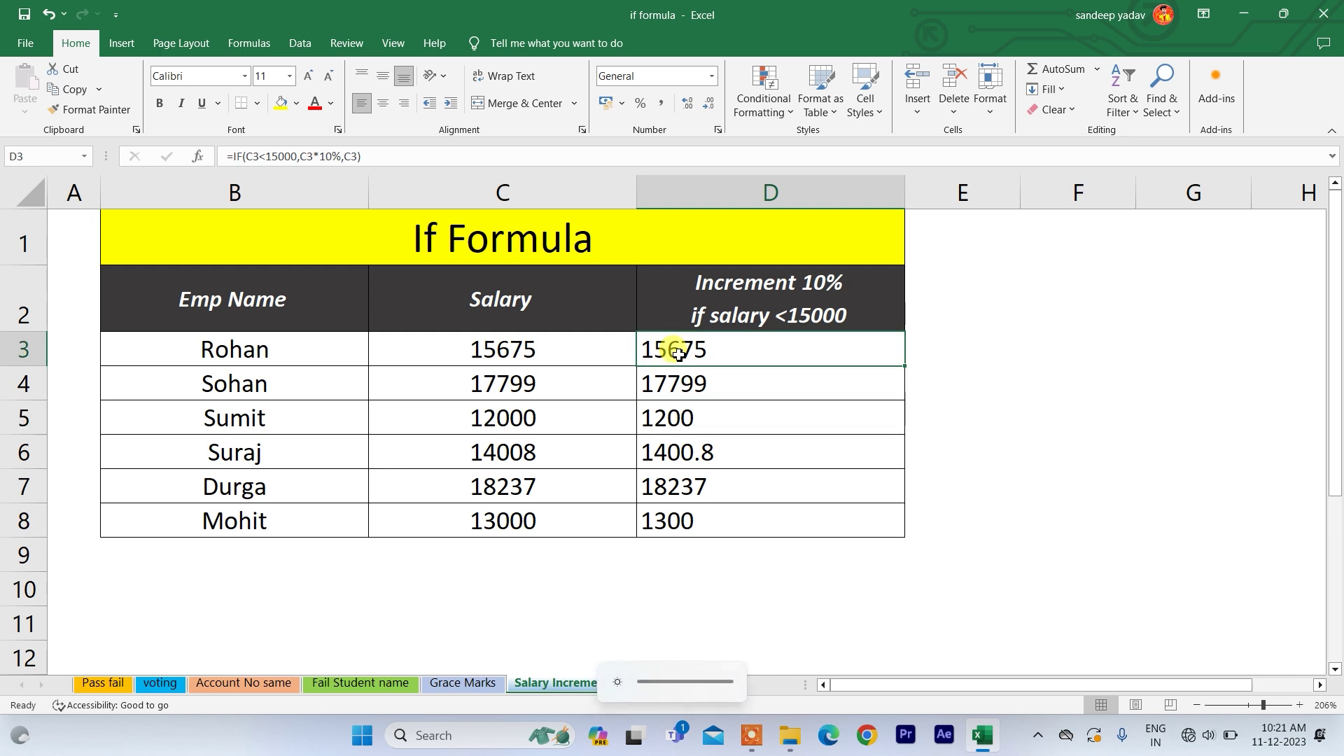
- Correct the D3 formula so the value if true adds the increment to the salary: =IF(C3<15000,C3+C3*10%,C3)
{"action": "double_click", "coordinate": [677, 353]}
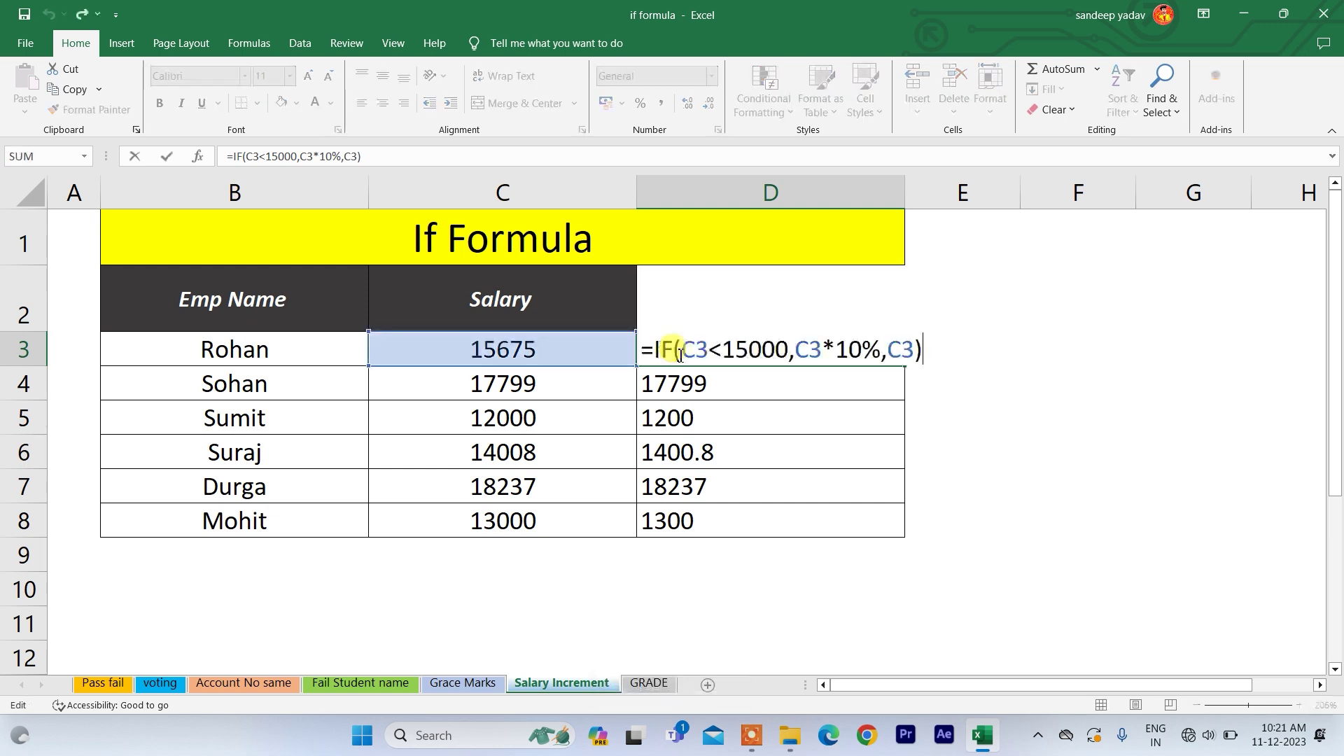
{"action": "left_click", "coordinate": [824, 348]}
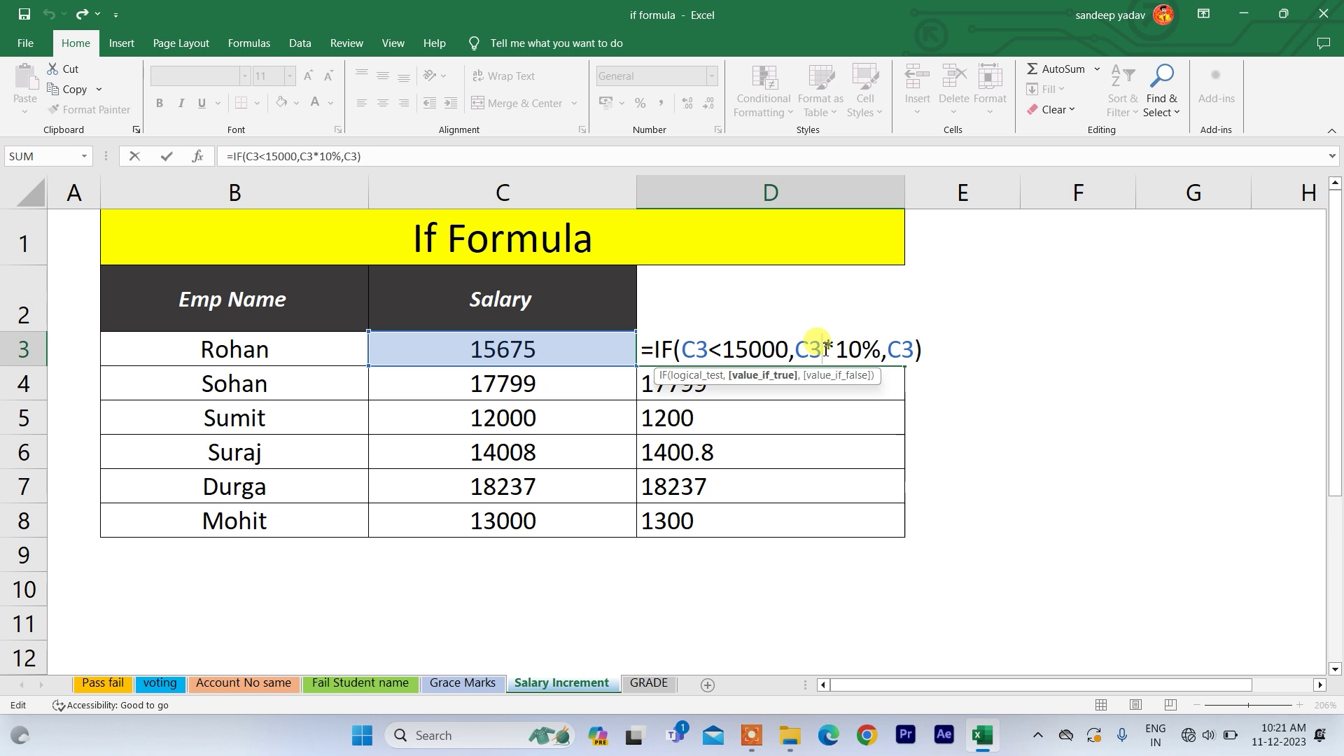
{"action": "type", "text": "+"}
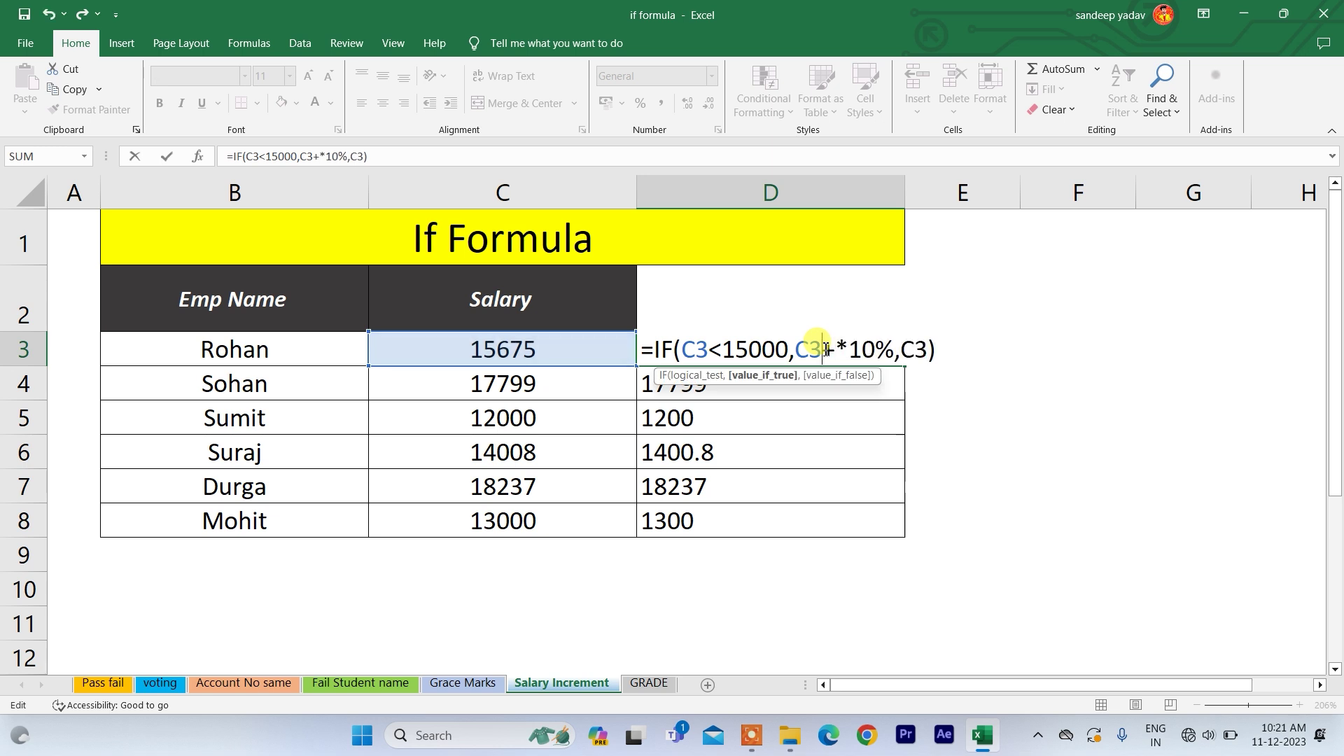
{"action": "left_click", "coordinate": [571, 354]}
{"action": "key", "text": "Return"}
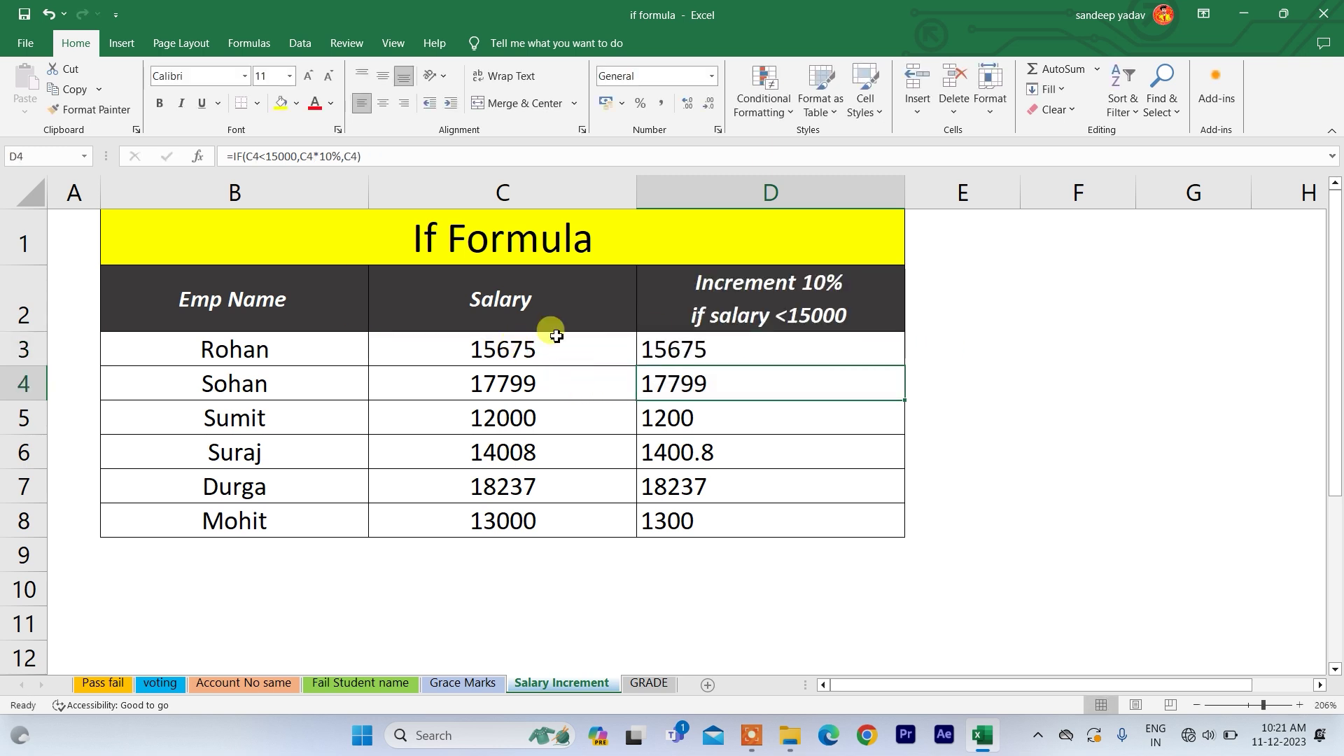
- Fill the corrected increment formula from D3 over the old results down through D8
{"action": "left_click", "coordinate": [681, 352]}
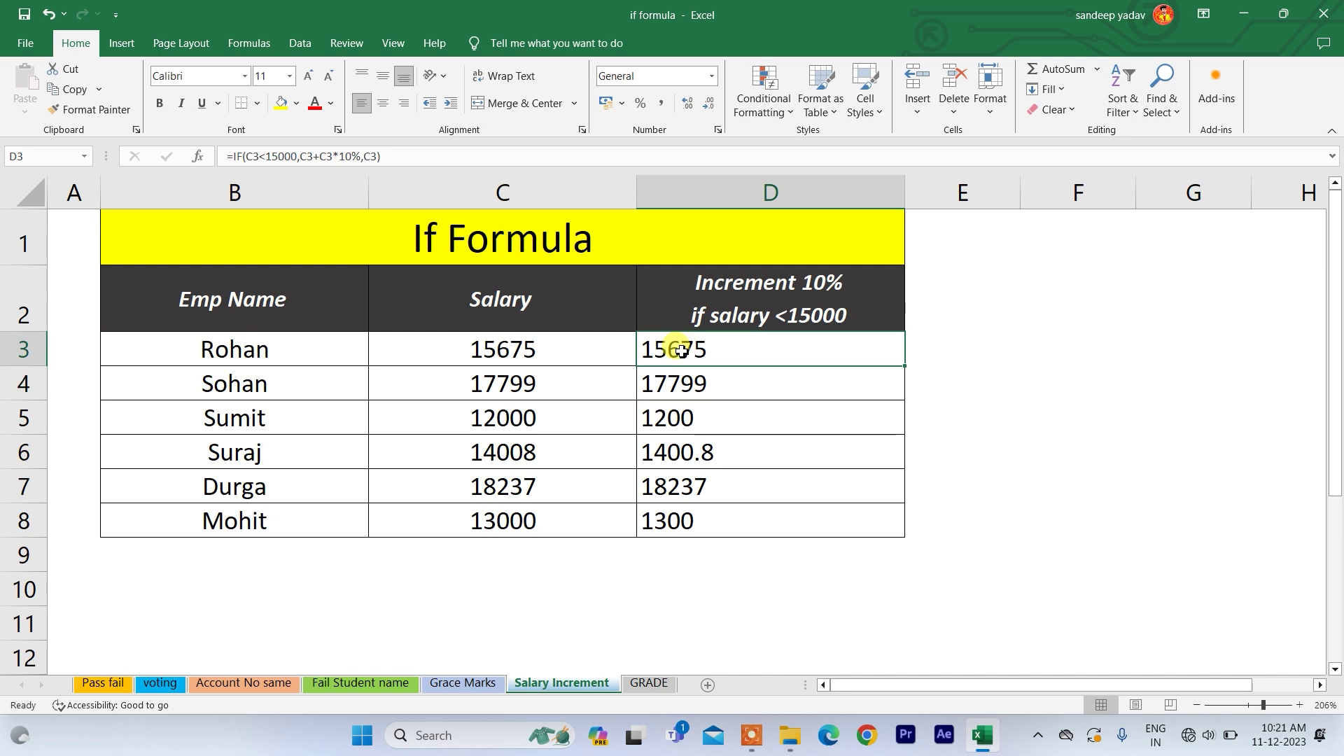
{"action": "key", "text": "shift+Down"}
{"action": "key", "text": "shift+Down"}
{"action": "key", "text": "shift+Down"}
{"action": "key", "text": "shift+Down"}
{"action": "key", "text": "shift+Down"}
{"action": "key", "text": "shift+Down"}
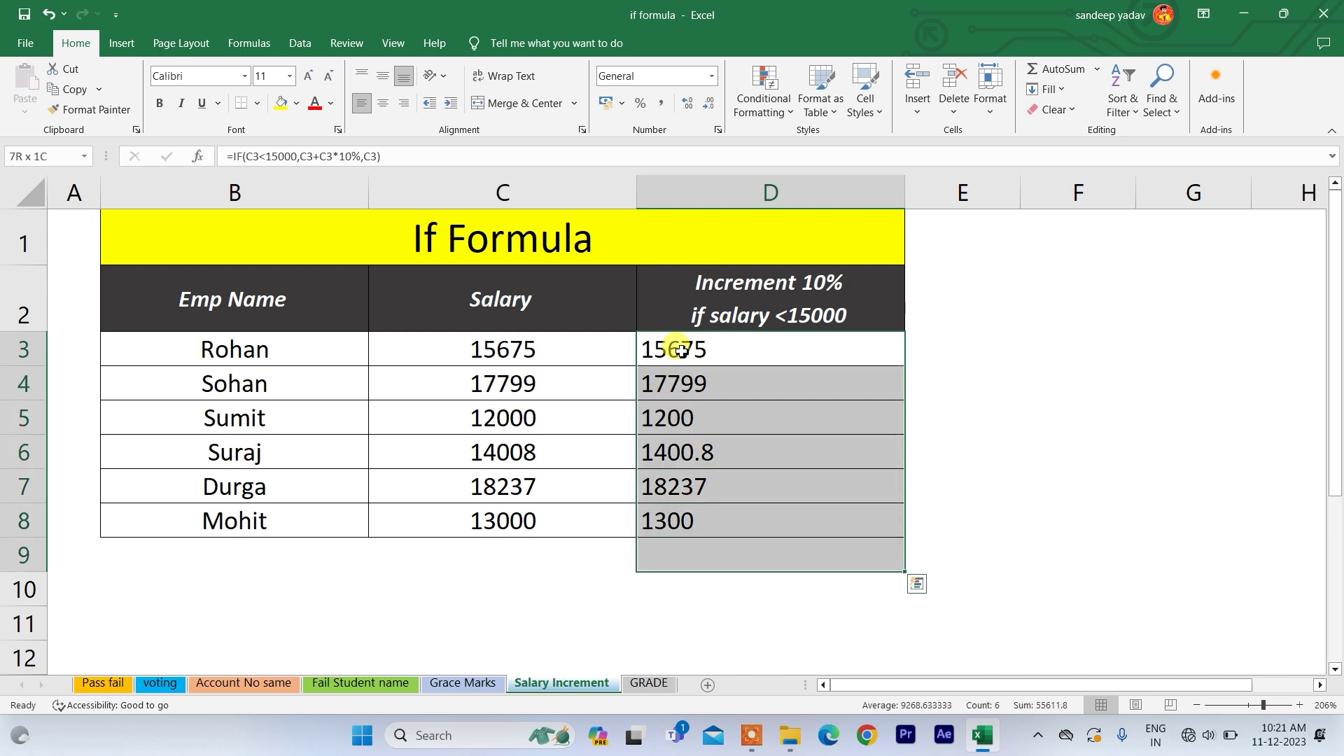
{"action": "key", "text": "shift+Up"}
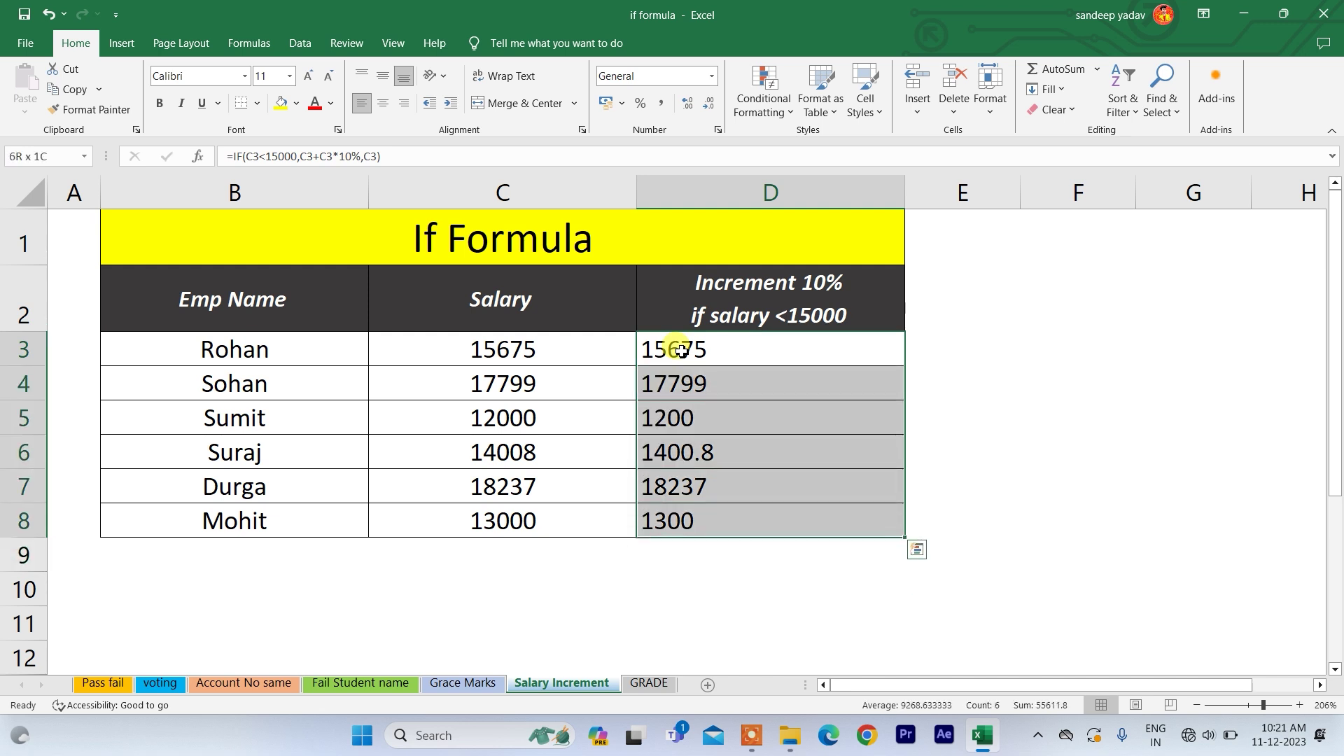
- Compare the recalculated increment results with the original salaries row by row, from row 5 to row 8
{"action": "left_click", "coordinate": [549, 426]}
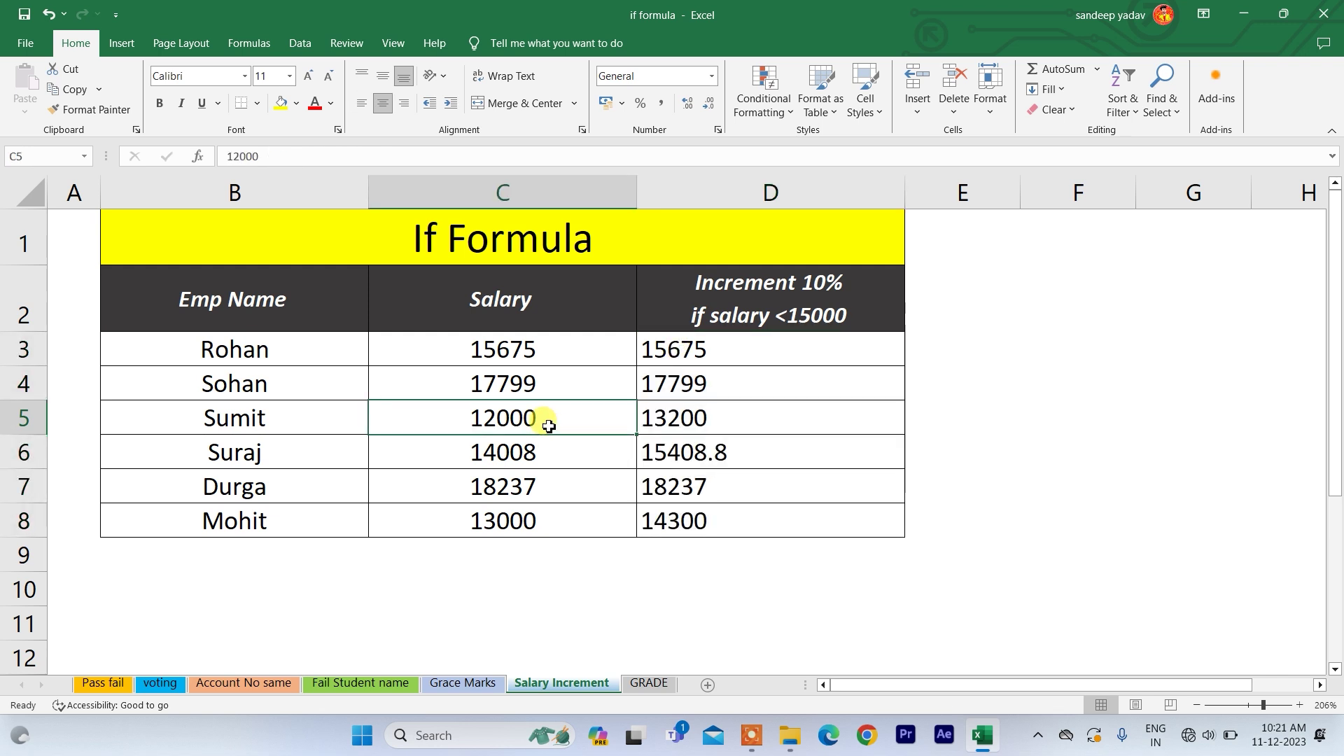
{"action": "left_click", "coordinate": [703, 418]}
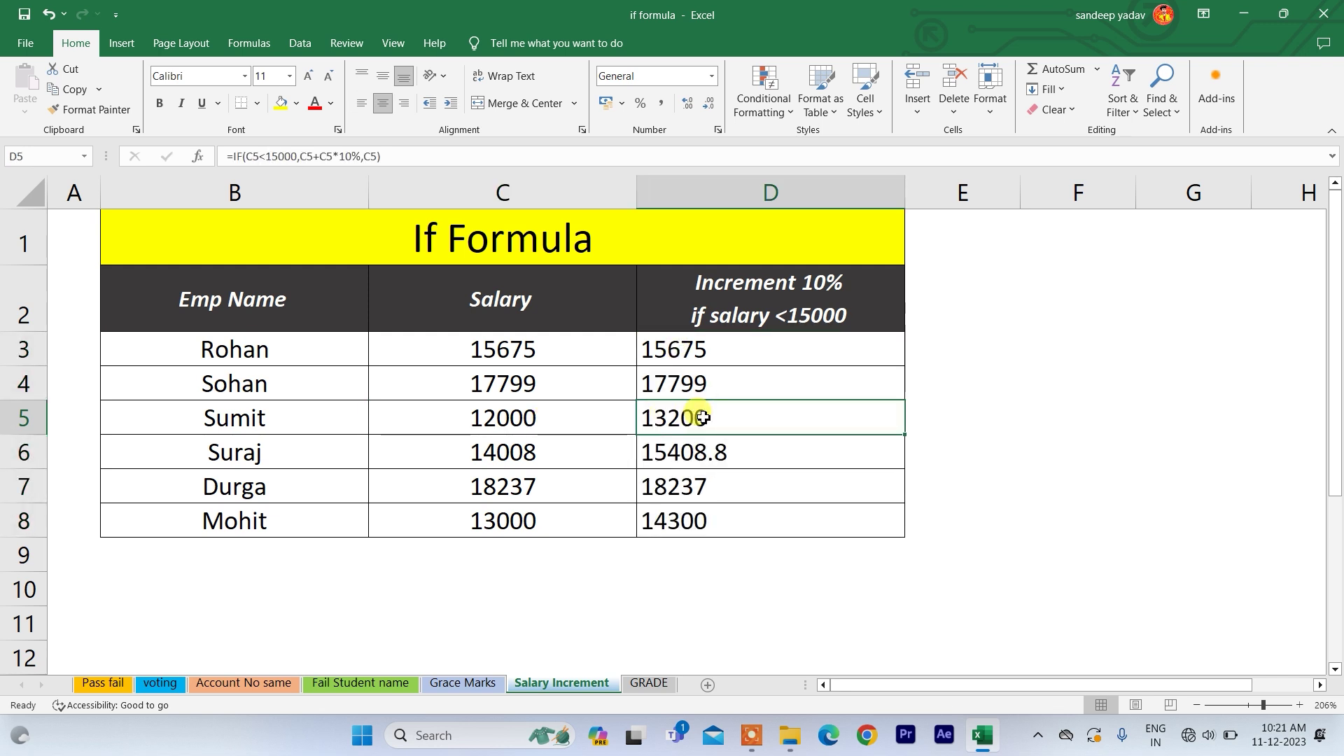
{"action": "left_click", "coordinate": [563, 447]}
{"action": "key", "text": "Right"}
{"action": "key", "text": "Down"}
{"action": "key", "text": "Down"}
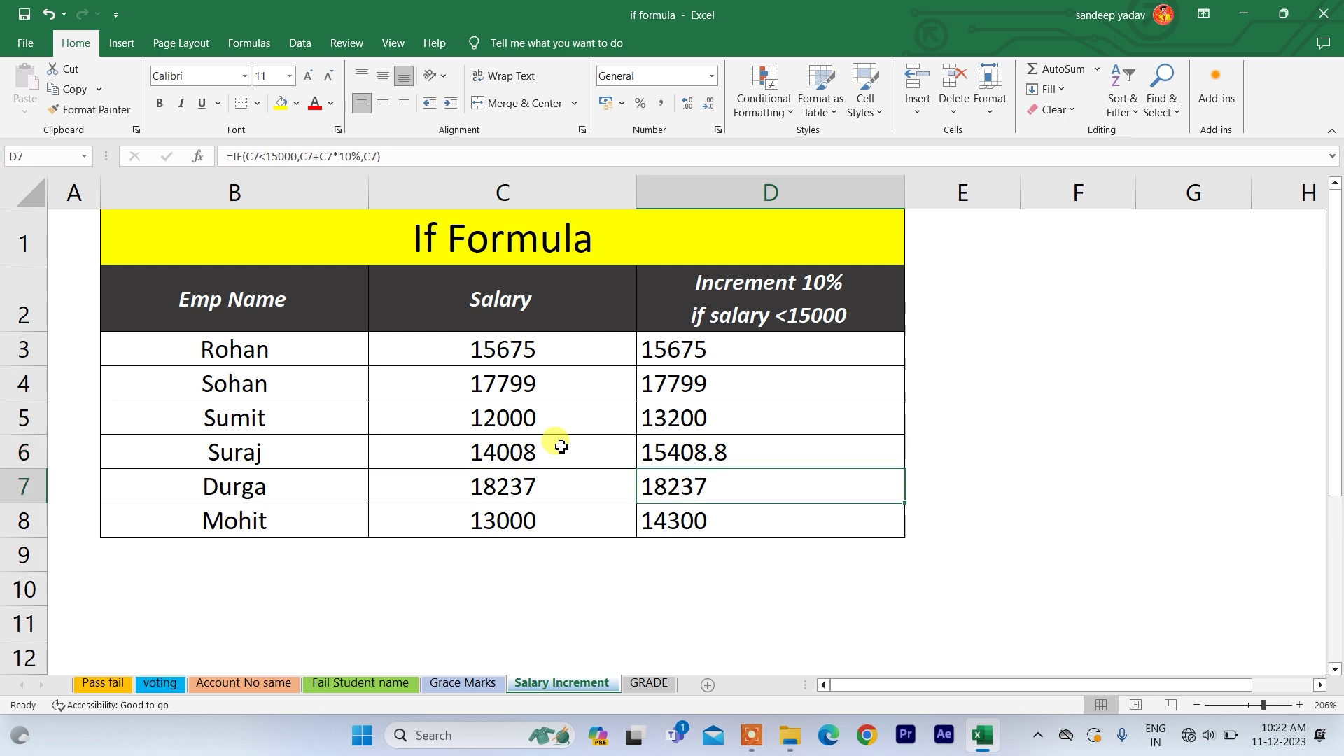
{"action": "key", "text": "Left"}
{"action": "key", "text": "Right"}
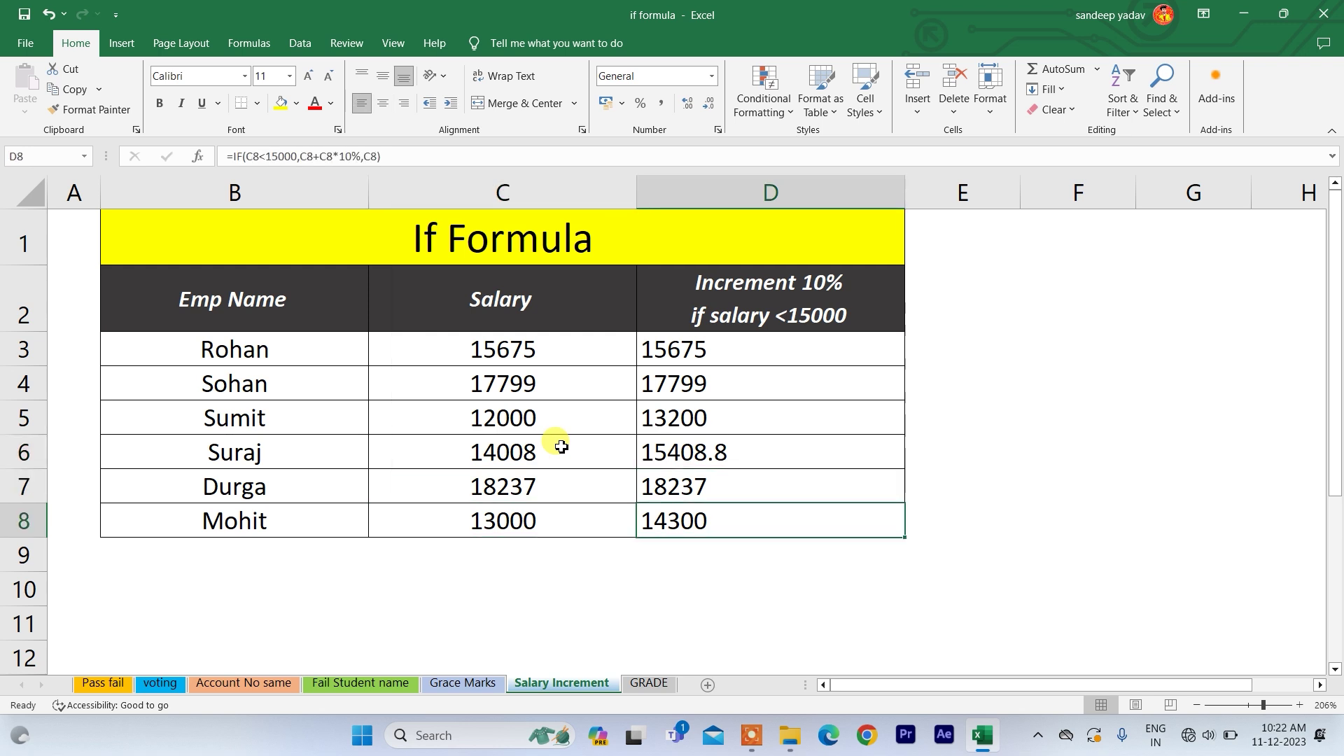
- On the GRADE sheet, start an IF formula in D3 with the test C3>=80 and "A" as the value if true
{"action": "left_click", "coordinate": [651, 683]}
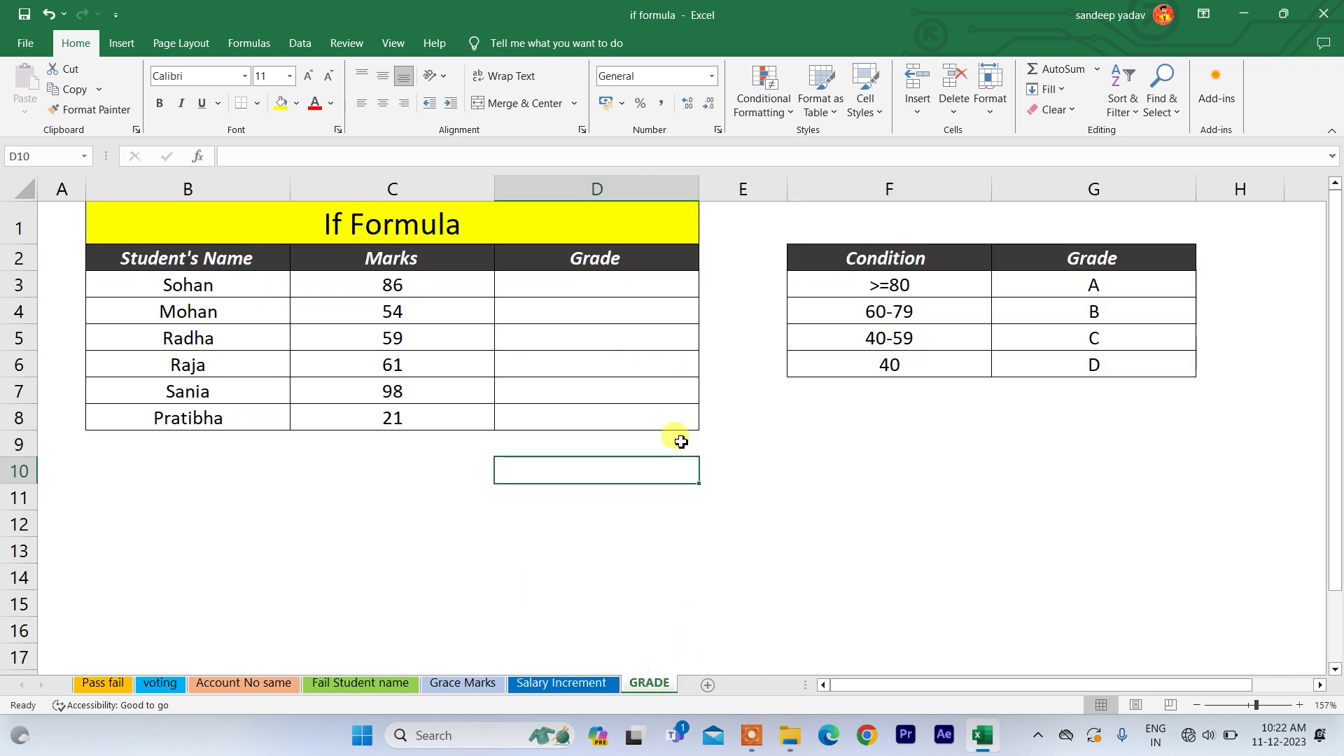
{"action": "left_click", "coordinate": [533, 291]}
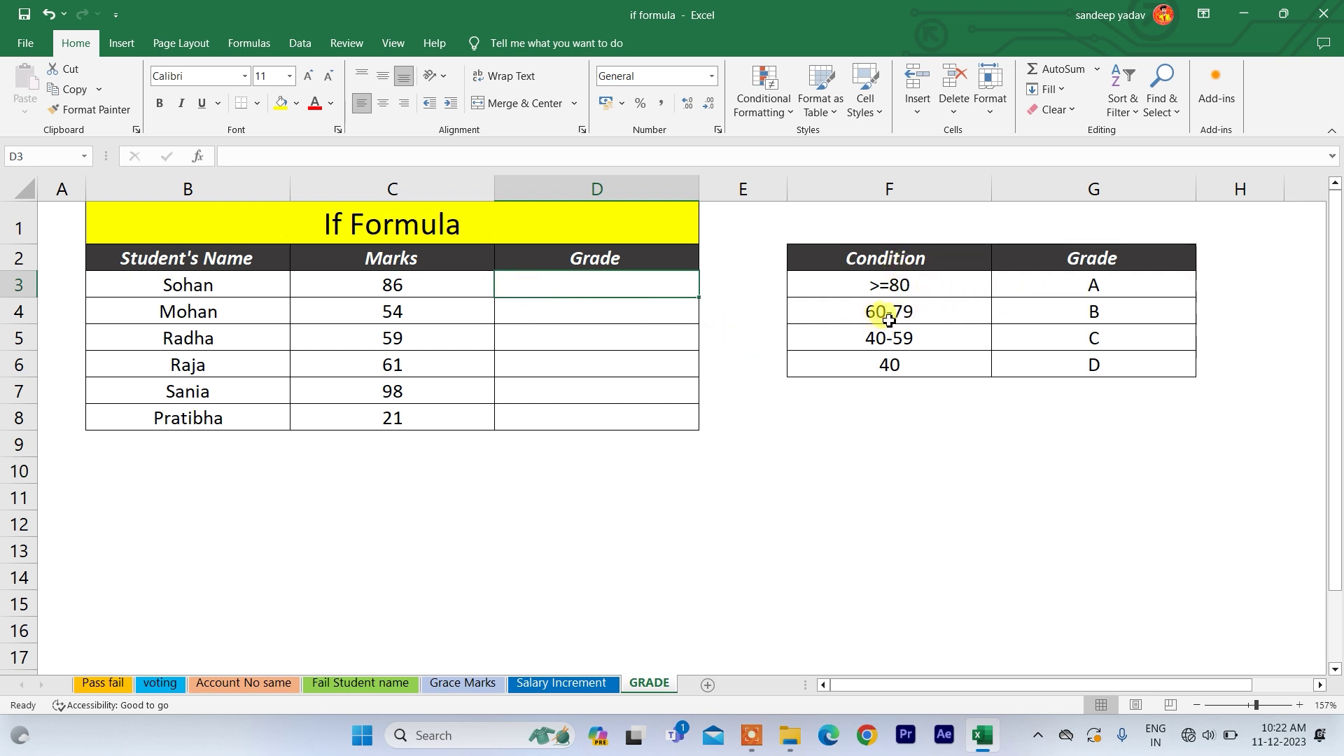
{"action": "left_click", "coordinate": [1043, 312]}
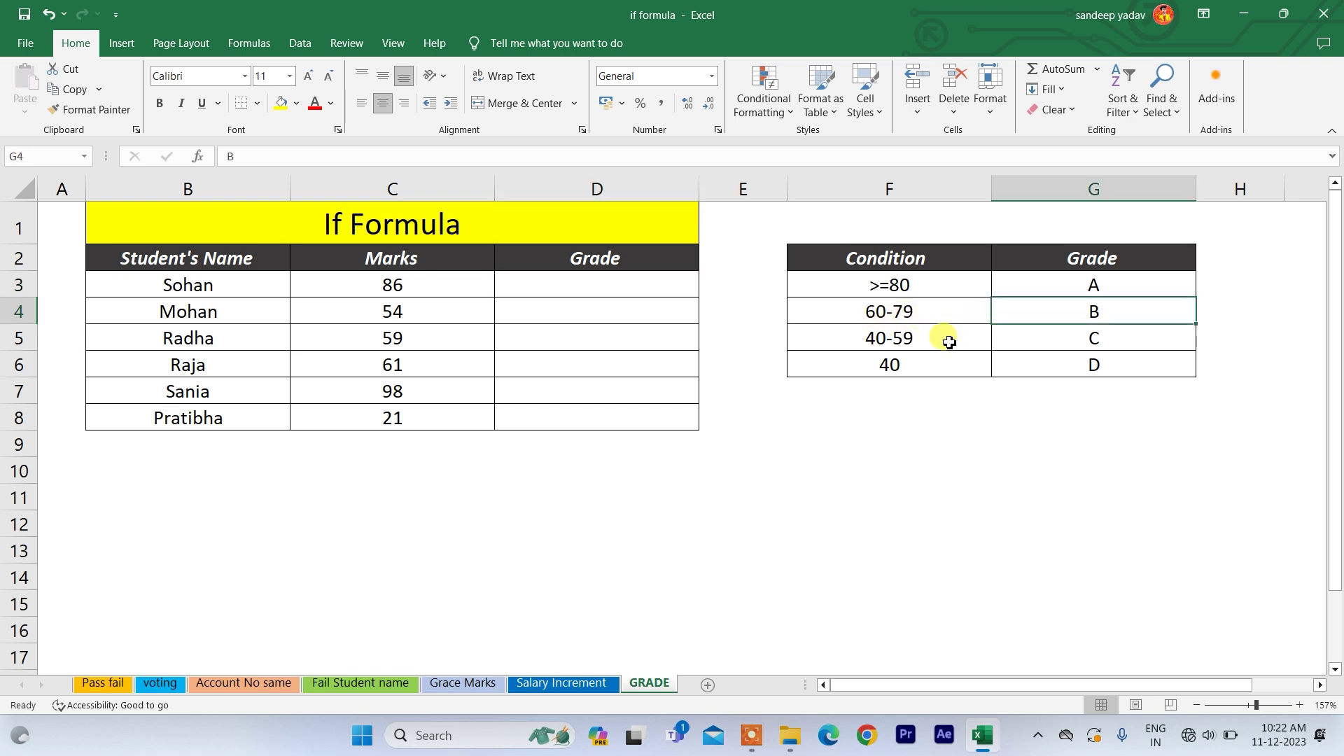
{"action": "left_click", "coordinate": [1040, 348]}
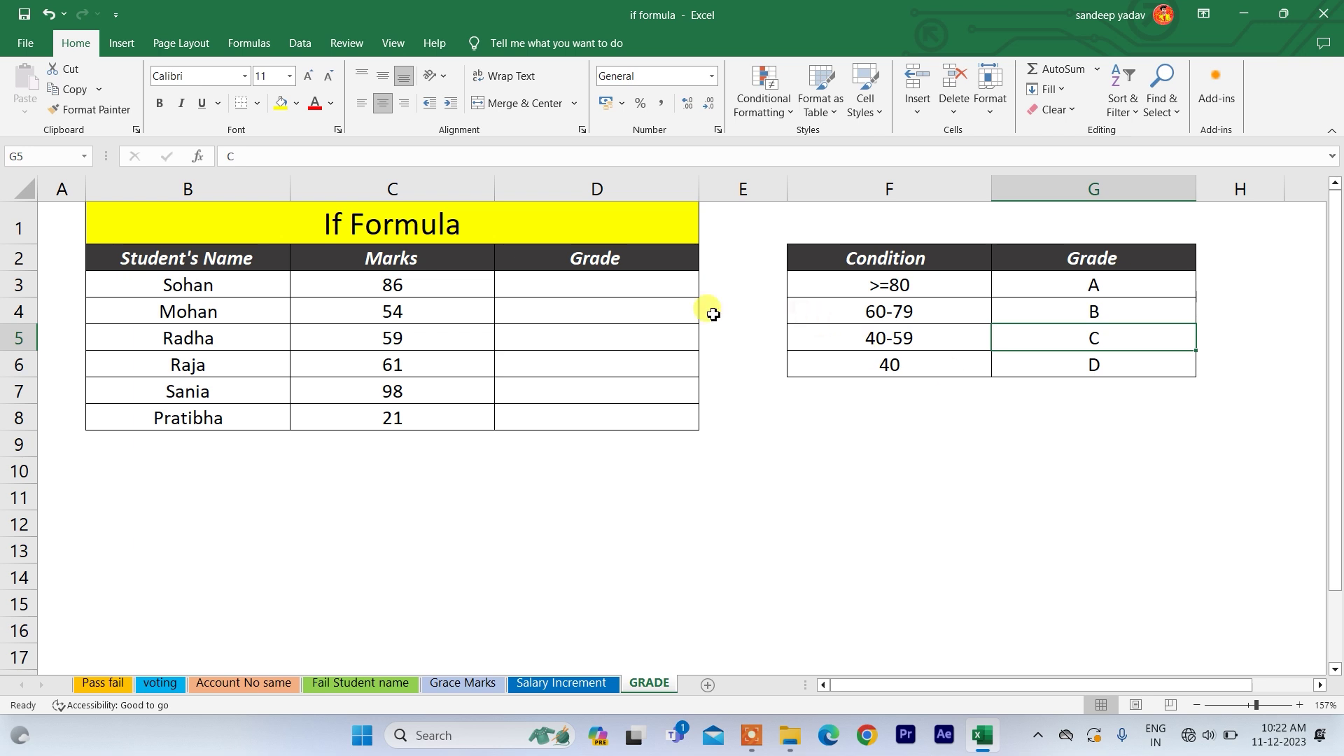
{"action": "left_click", "coordinate": [639, 277]}
{"action": "type", "text": "=if"}
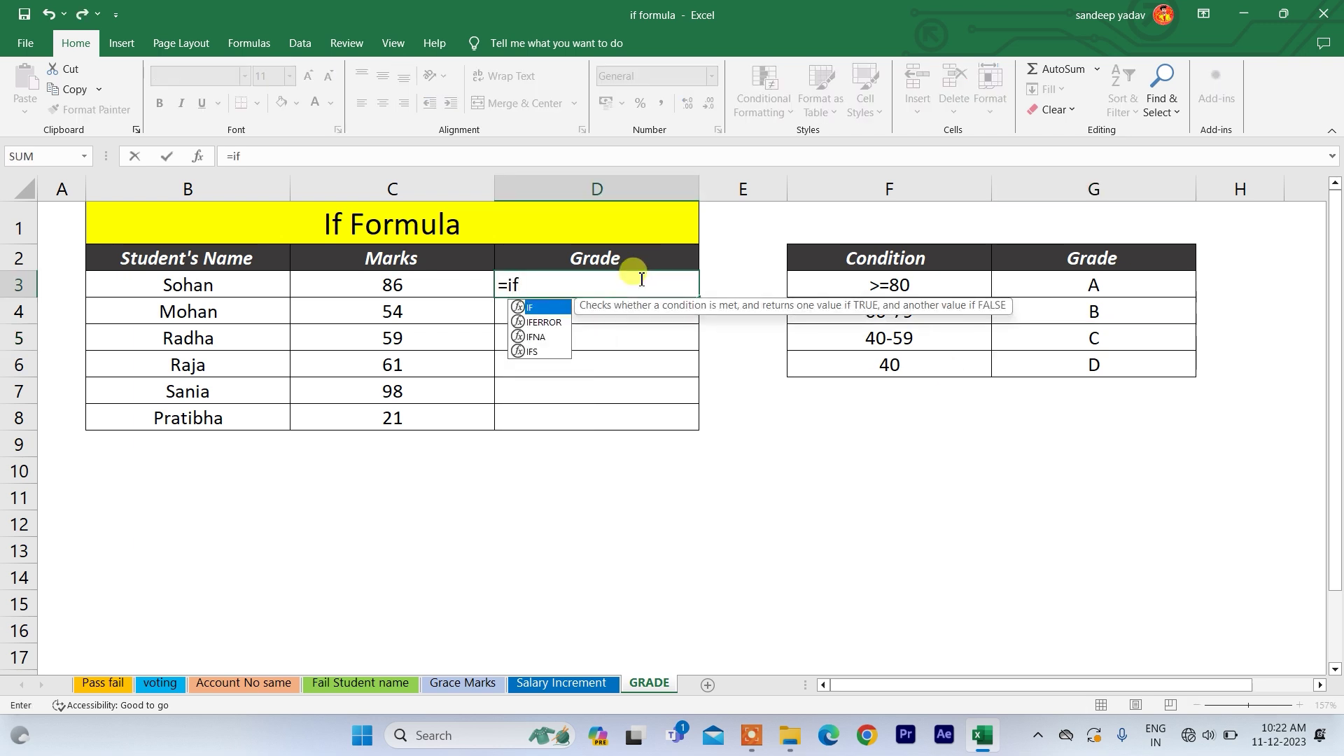
{"action": "key", "text": "Tab"}
{"action": "key", "text": "Left"}
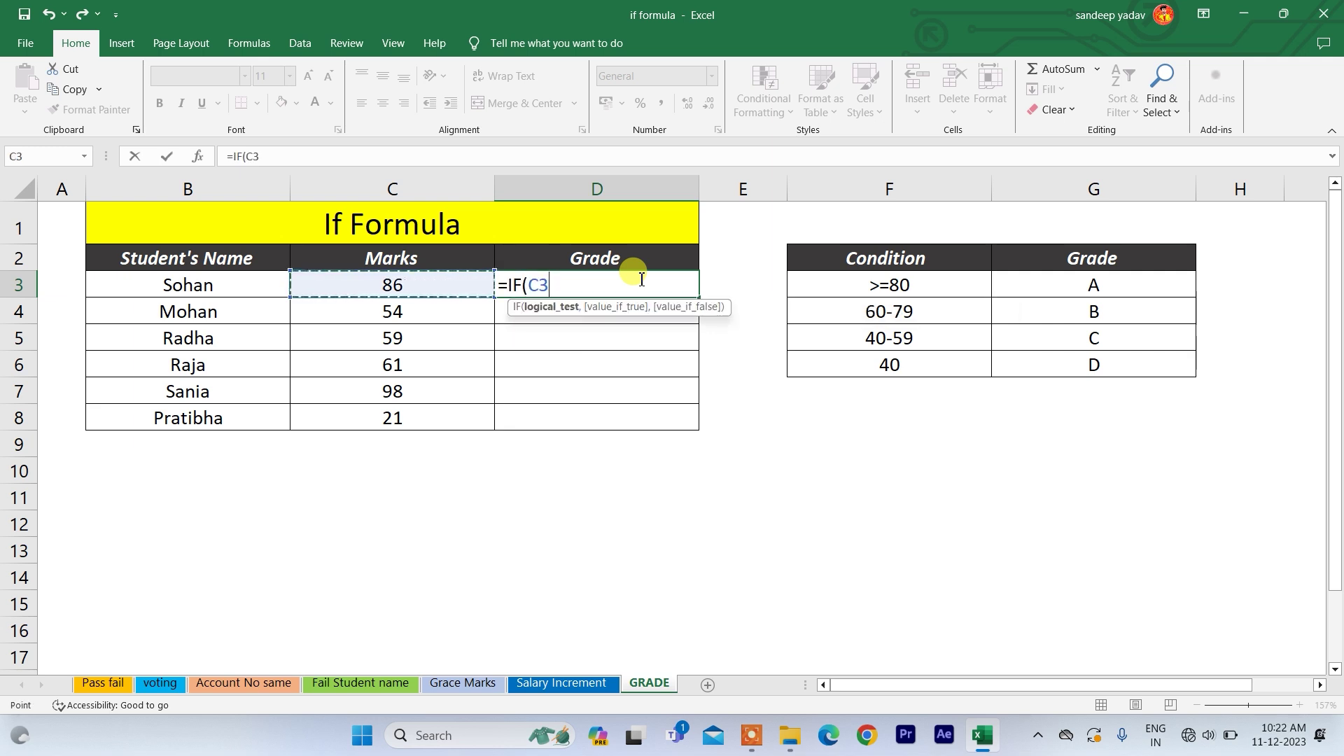
{"action": "type", "text": ">="}
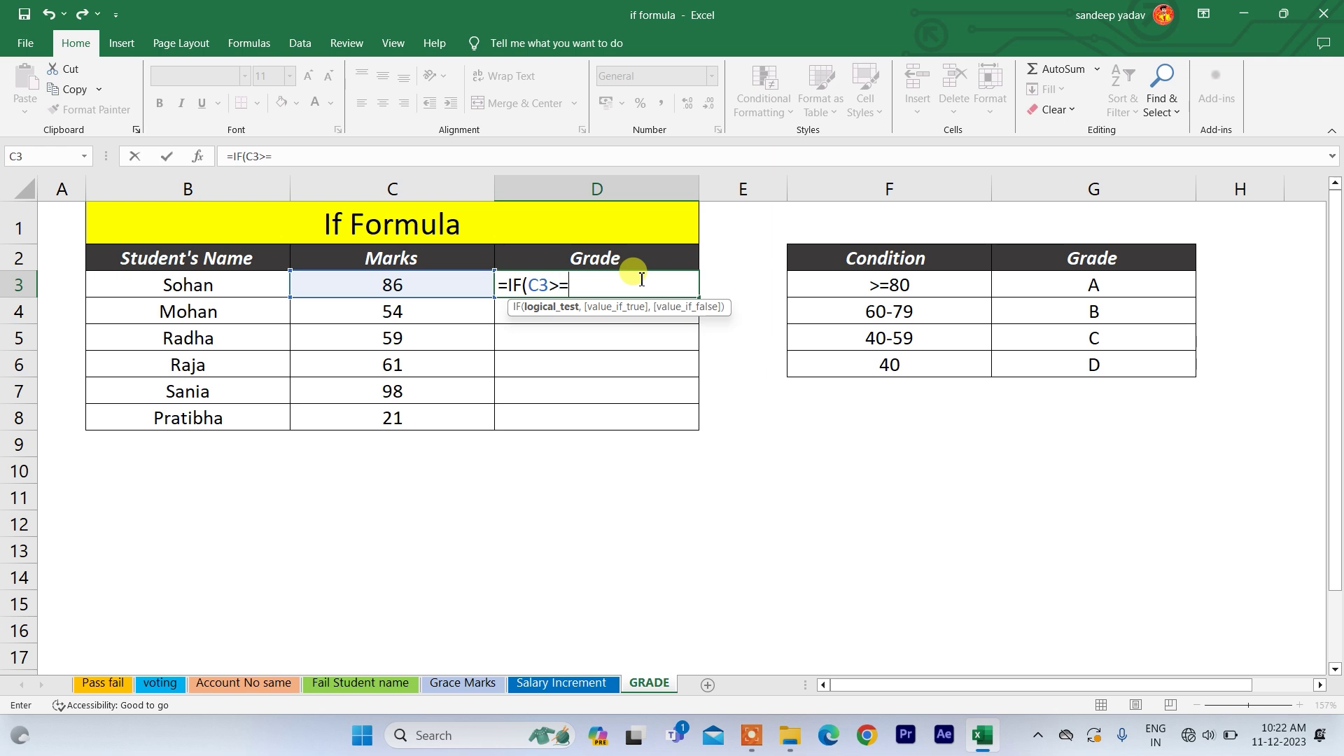
{"action": "type", "text": "80,"}
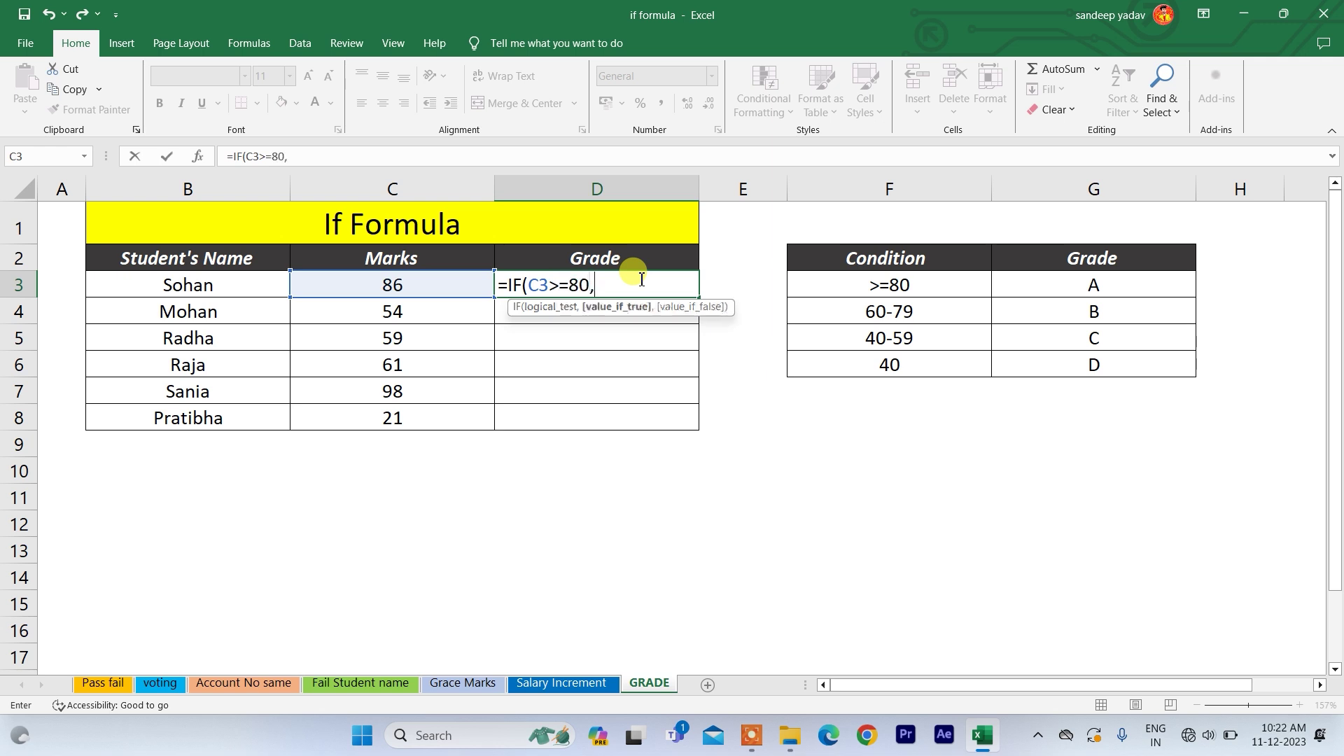
{"action": "type", "text": "\"A\","}
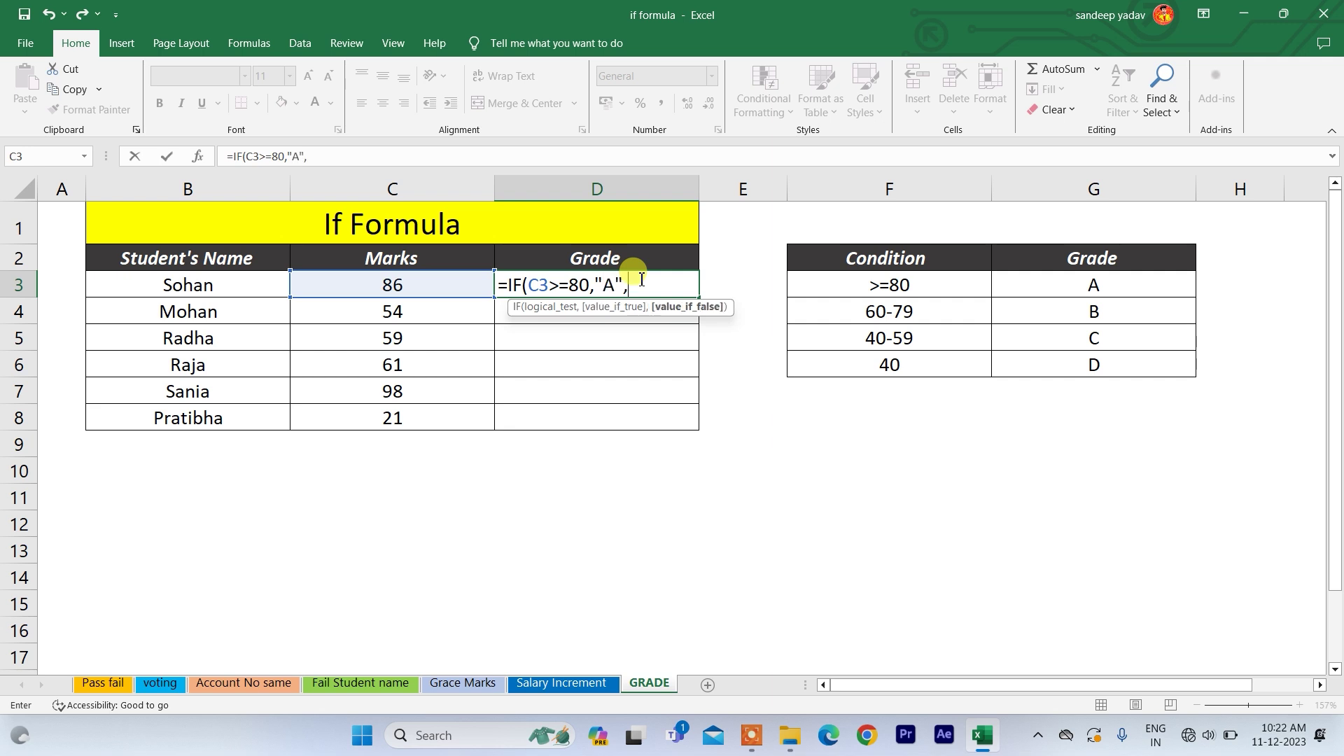
- Nest a second IF as the value if false, with the test C3>=60 and "B" as its value if true
{"action": "type", "text": "if"}
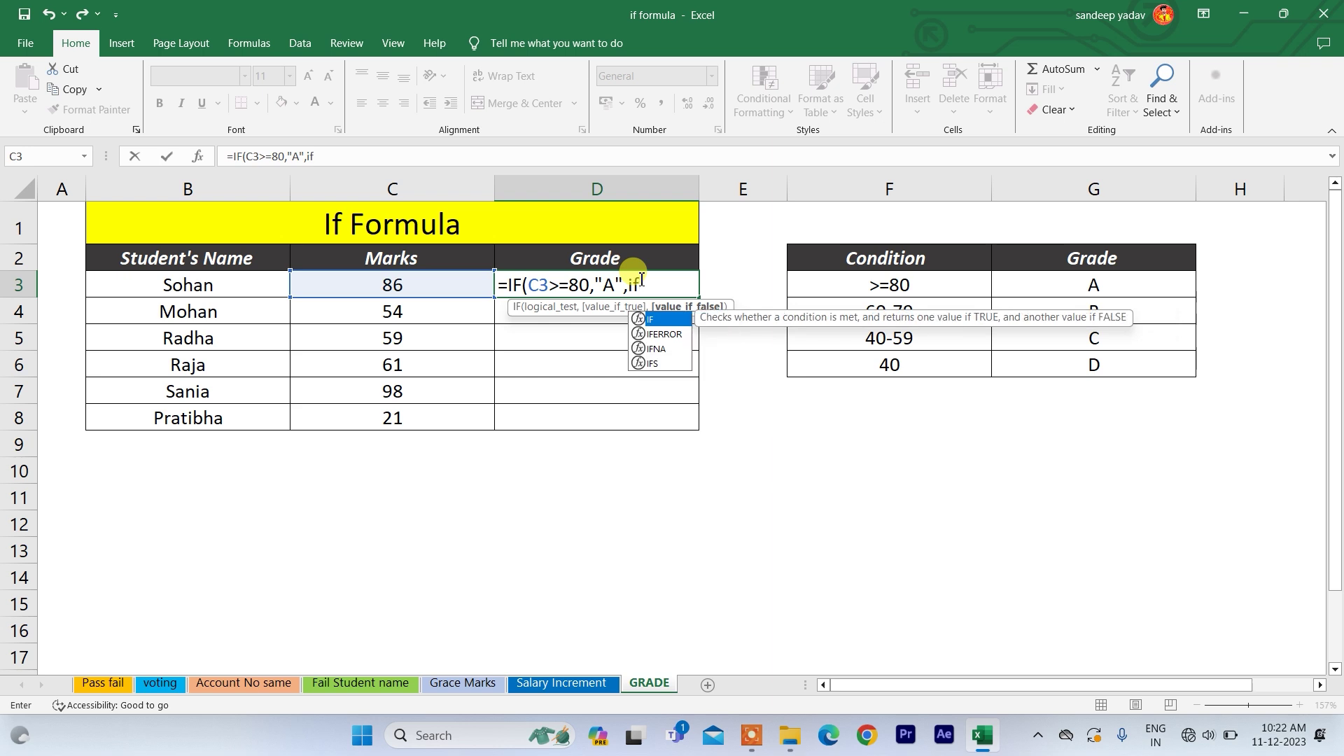
{"action": "key", "text": "Tab"}
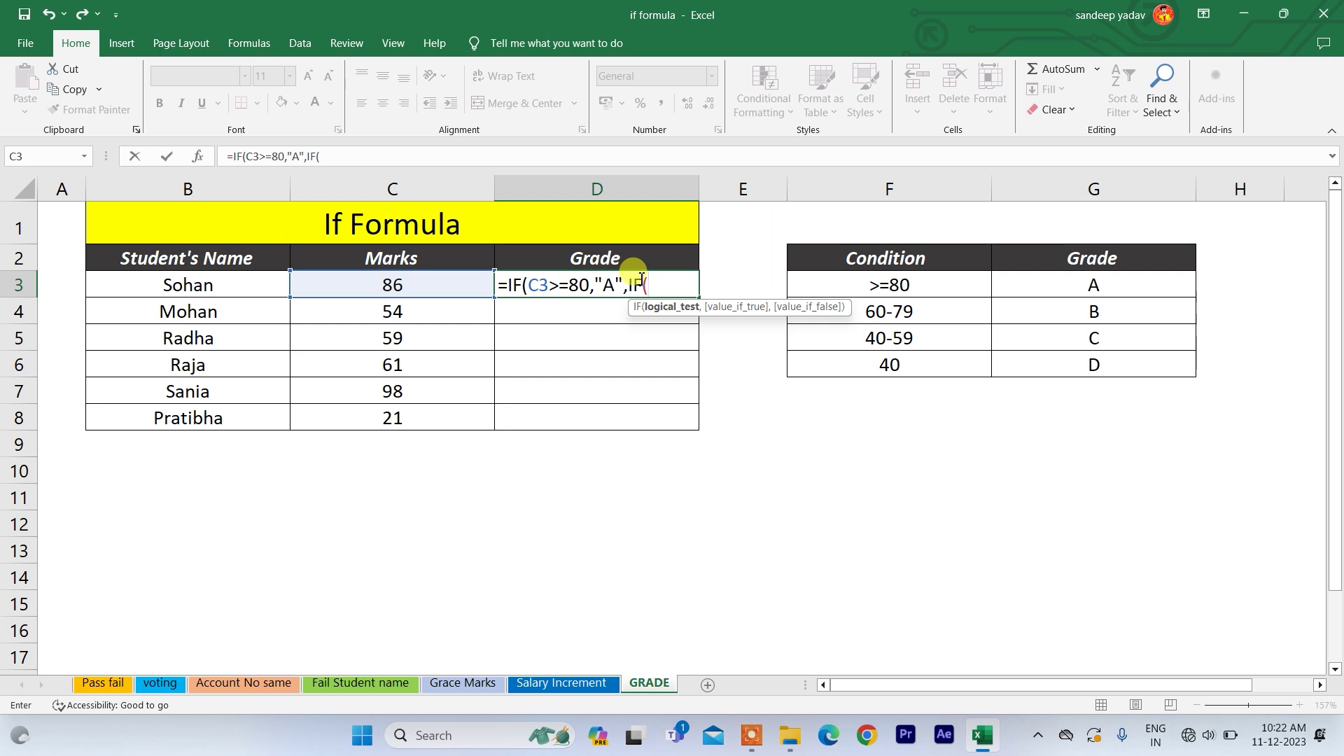
{"action": "key", "text": "Left"}
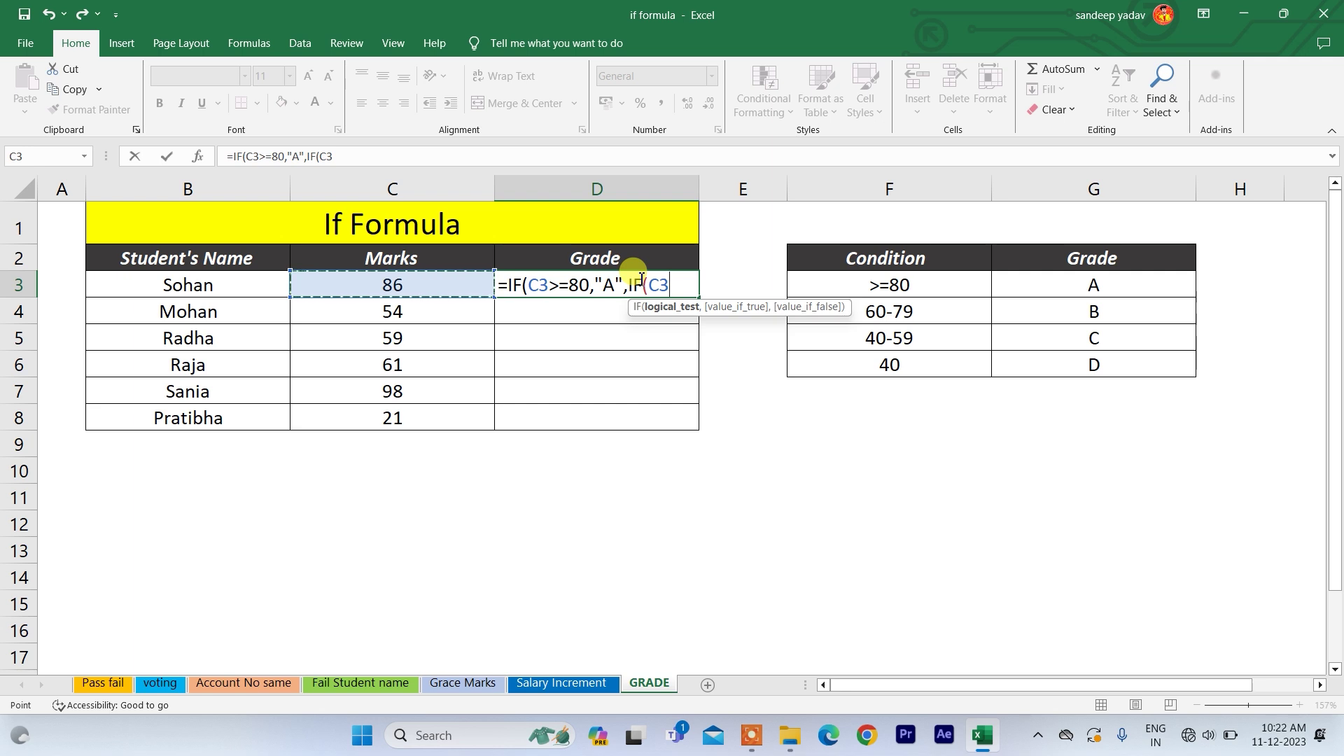
{"action": "type", "text": "+"}
{"action": "key", "text": "BackSpace"}
{"action": "type", "text": "="}
{"action": "type", "text": ">"}
{"action": "key", "text": "BackSpace"}
{"action": "key", "text": "BackSpace"}
{"action": "type", "text": ">="}
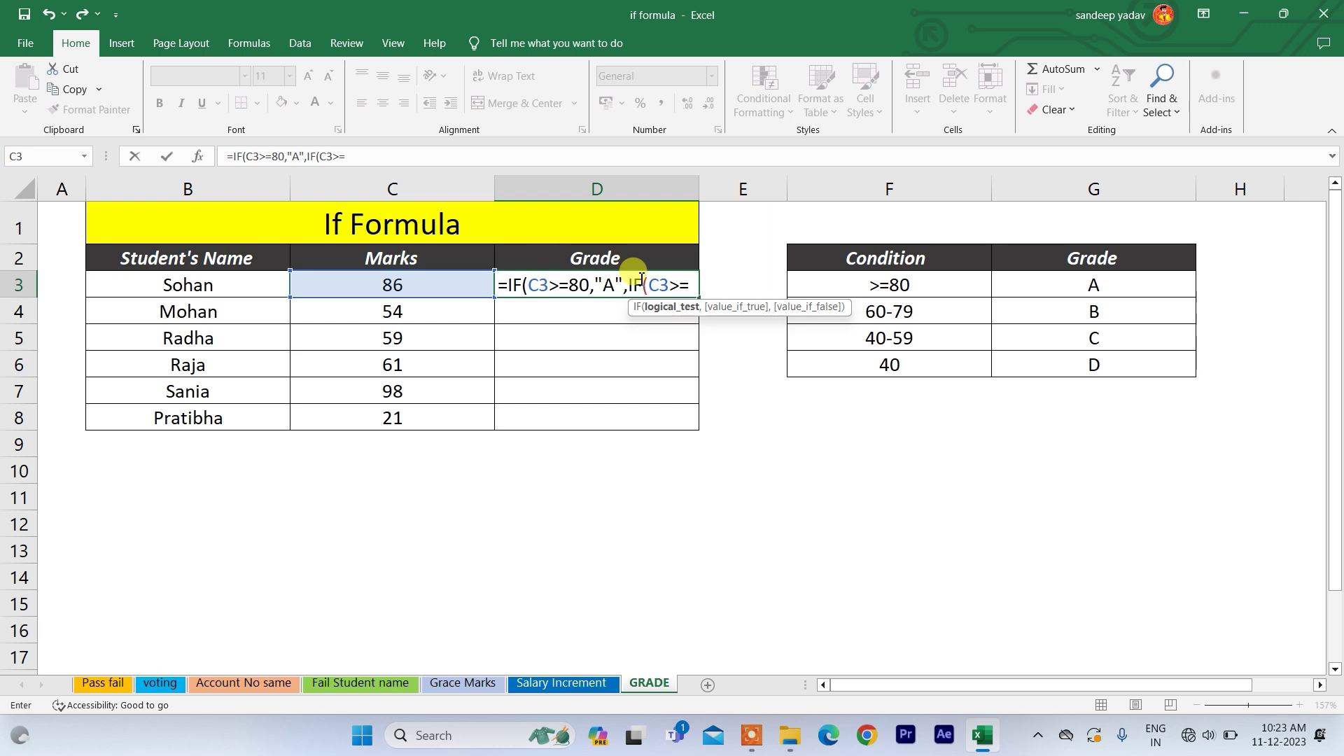
{"action": "type", "text": "60,\"b"}
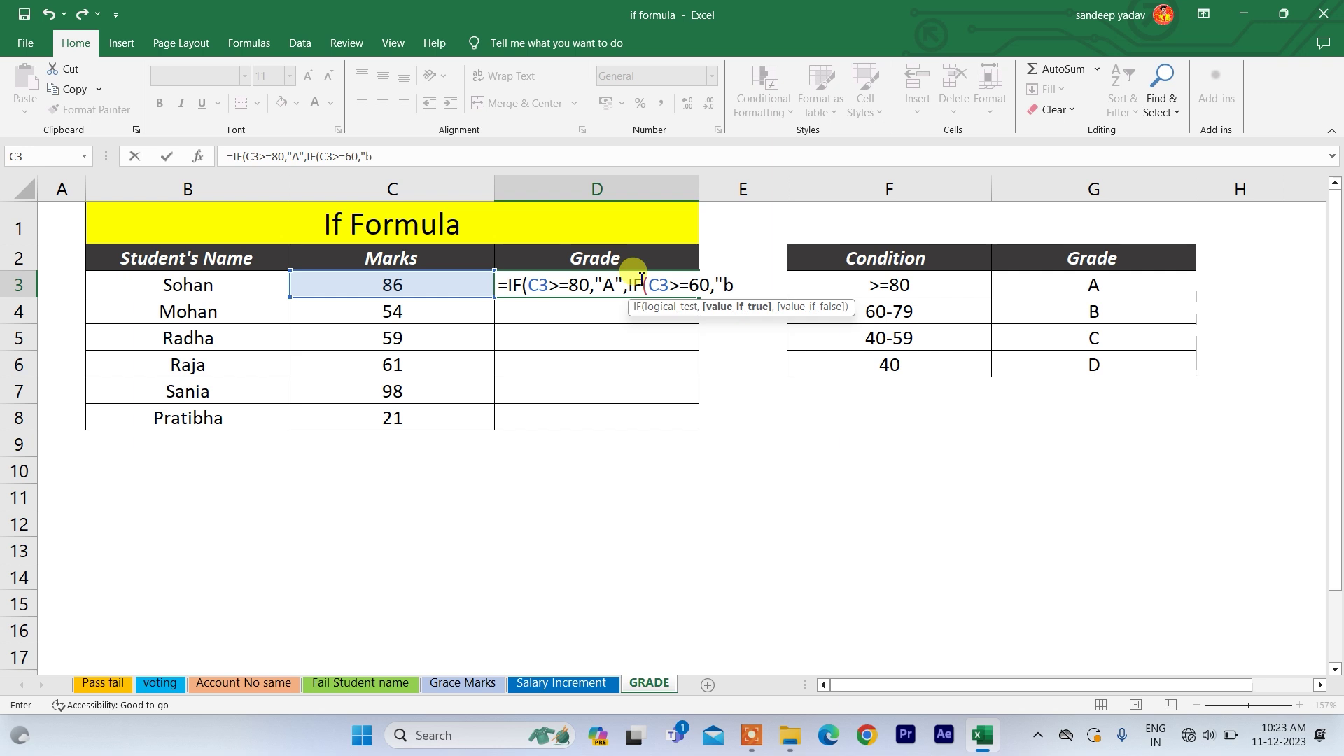
{"action": "key", "text": "BackSpace"}
{"action": "type", "text": "B\","}
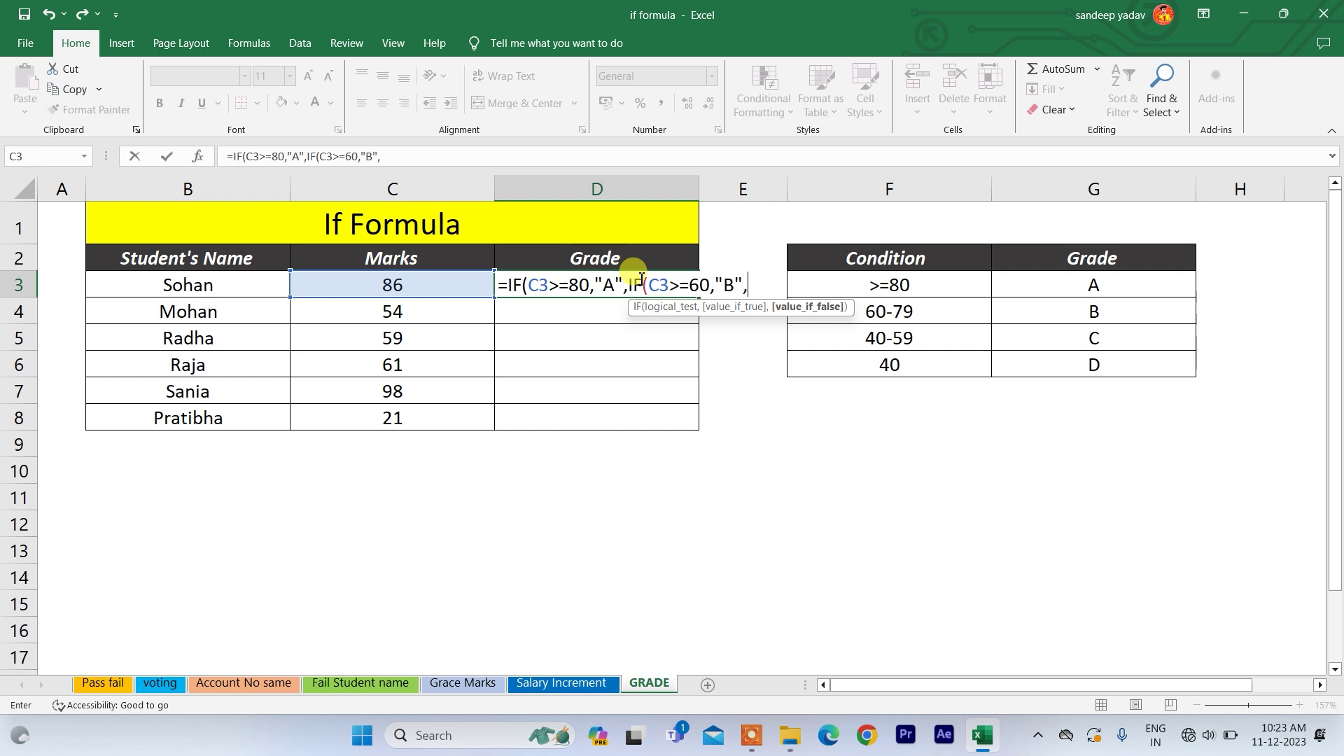
- Nest a third IF as the value if false, with the test C3>=40 and "C" as its value if true
{"action": "type", "text": "if"}
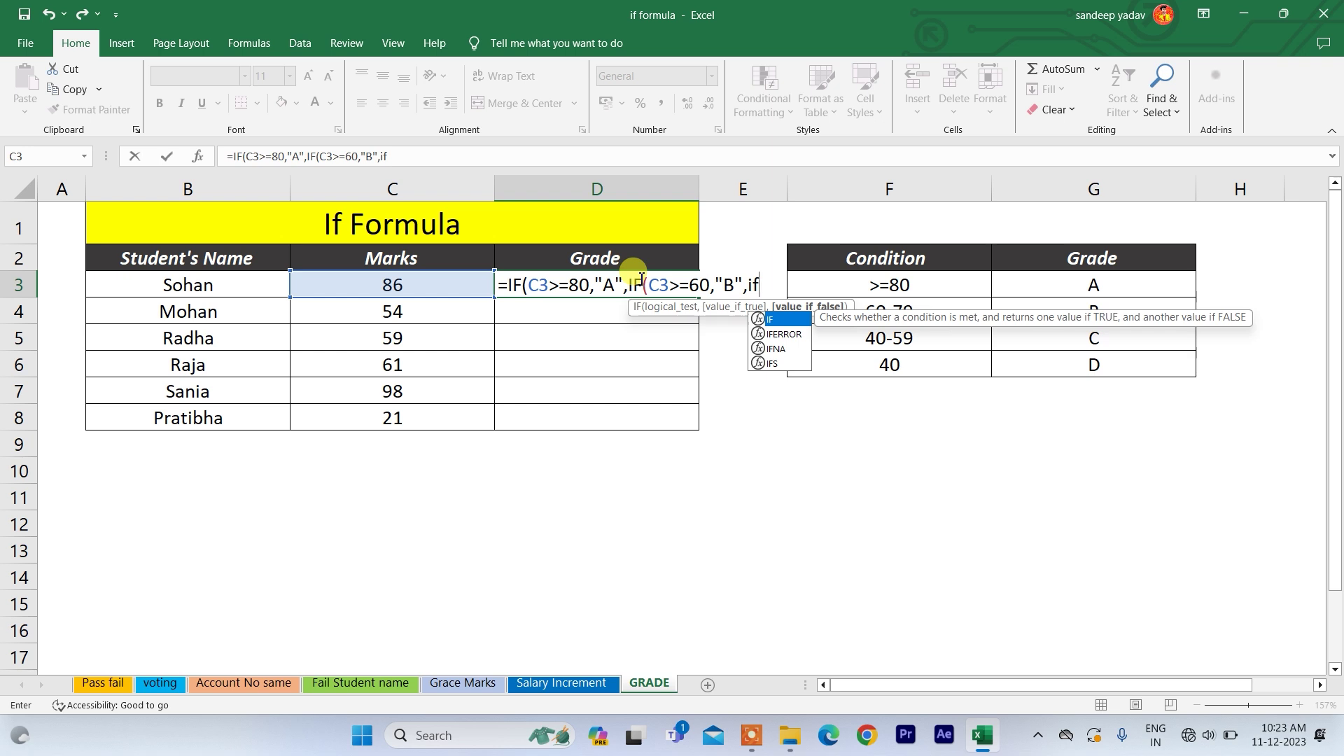
{"action": "key", "text": "Tab"}
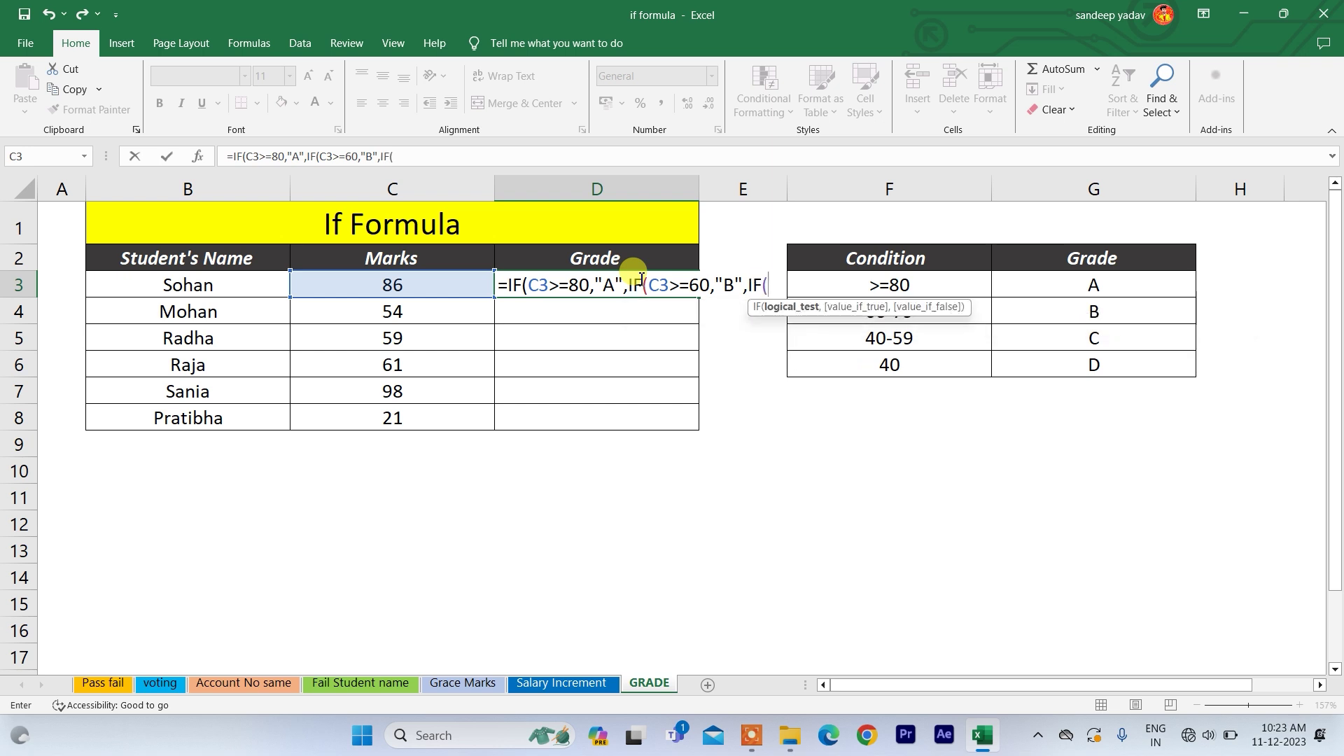
{"action": "left_click", "coordinate": [457, 288]}
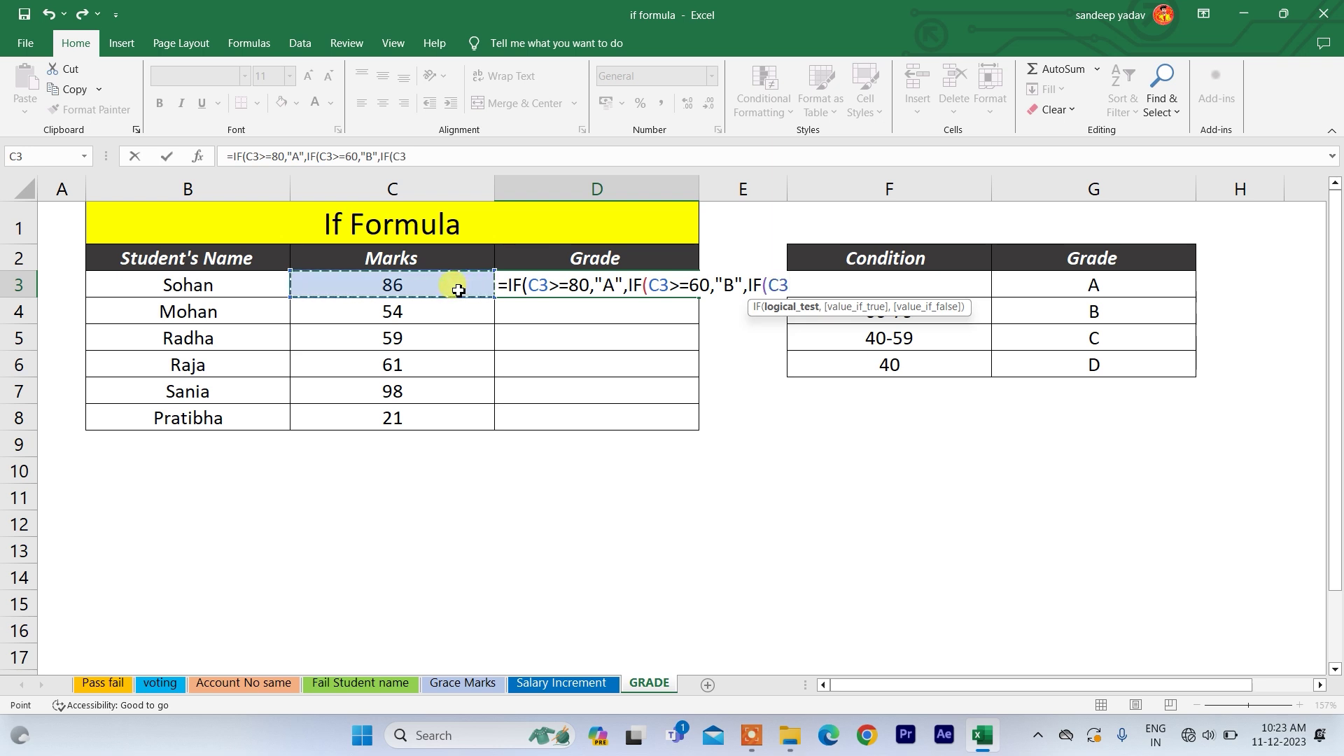
{"action": "type", "text": ">"}
{"action": "type", "text": "40"}
{"action": "key", "text": "BackSpace"}
{"action": "key", "text": "BackSpace"}
{"action": "type", "text": "=40,\"c"}
{"action": "key", "text": "BackSpace"}
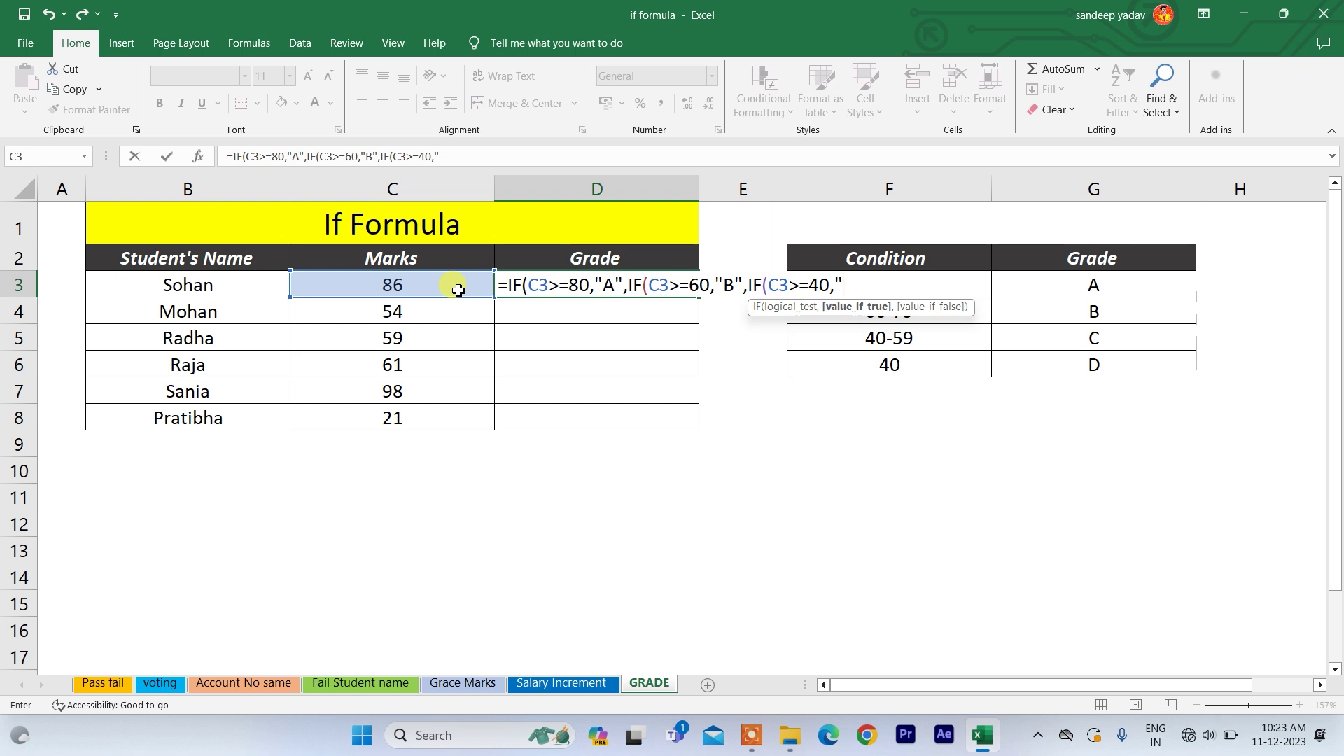
{"action": "type", "text": "C\""}
{"action": "type", "text": "<"}
{"action": "key", "text": "BackSpace"}
- Finish the D3 formula with "D" as the last value if false, accepting the correction that adds the missing closing parentheses
{"action": "type", "text": ","}
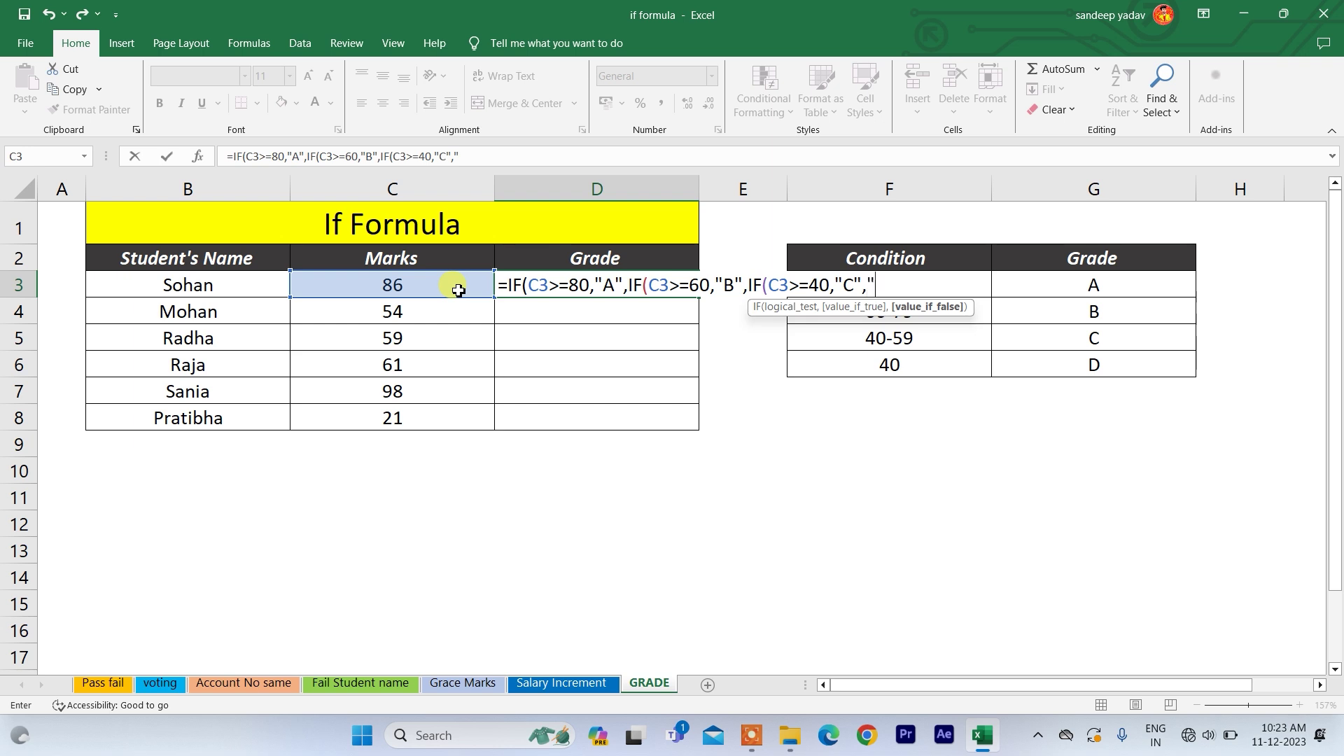
{"action": "type", "text": "\"D\")"}
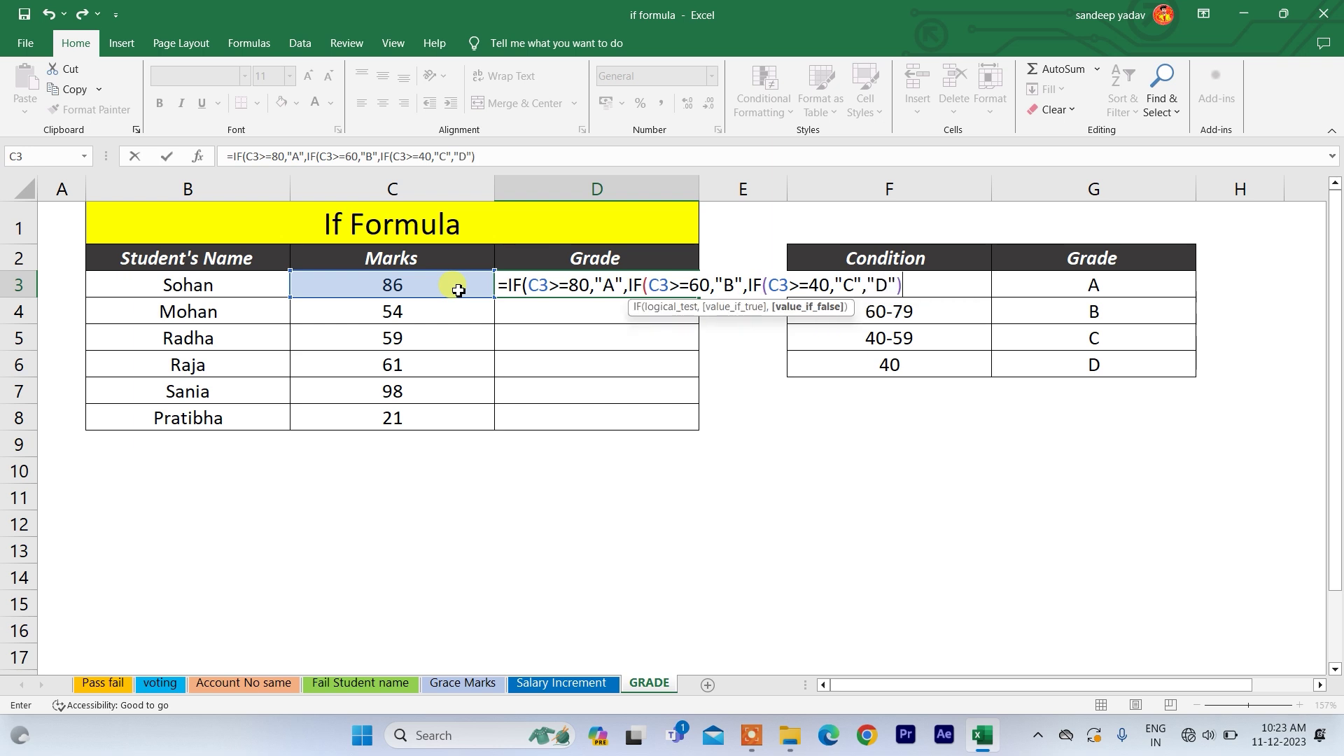
{"action": "key", "text": "Return"}
{"action": "key", "text": "Return"}
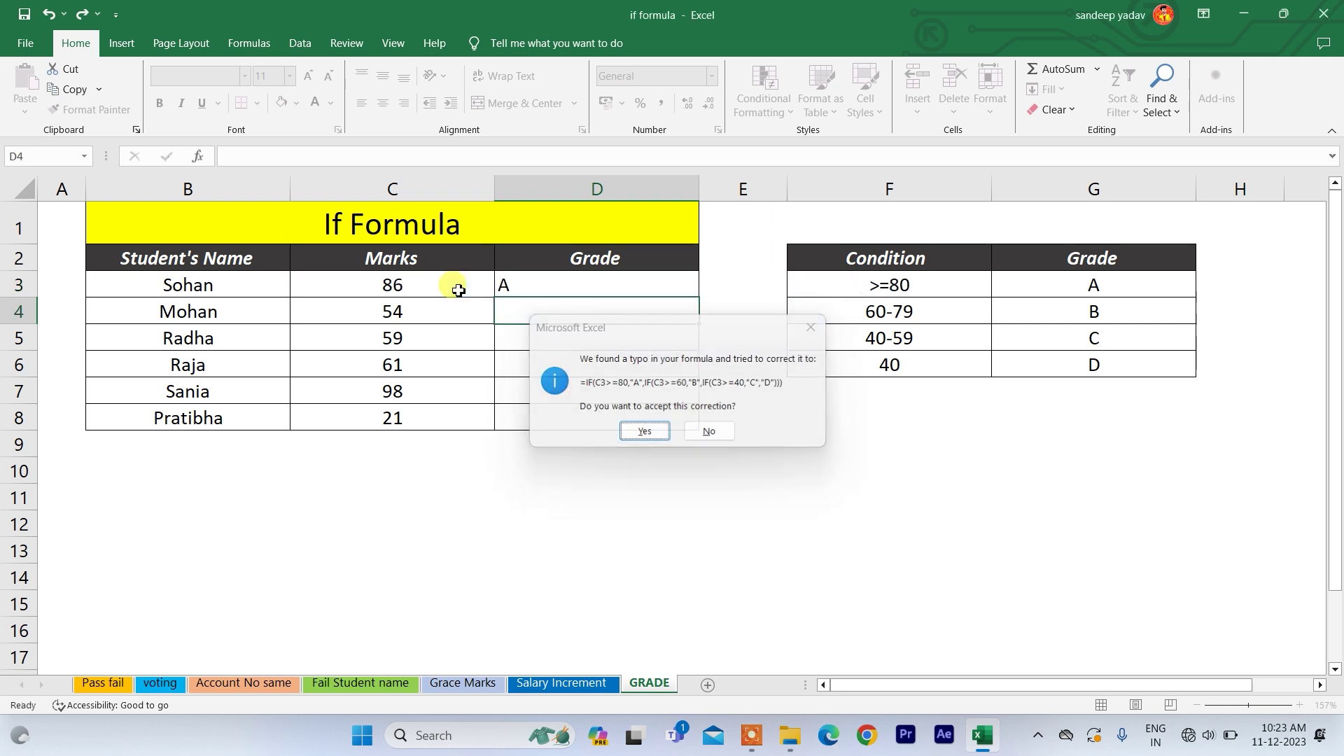
- Fill the nested IF grade formula from D3 down through D8
{"action": "left_click", "coordinate": [528, 285]}
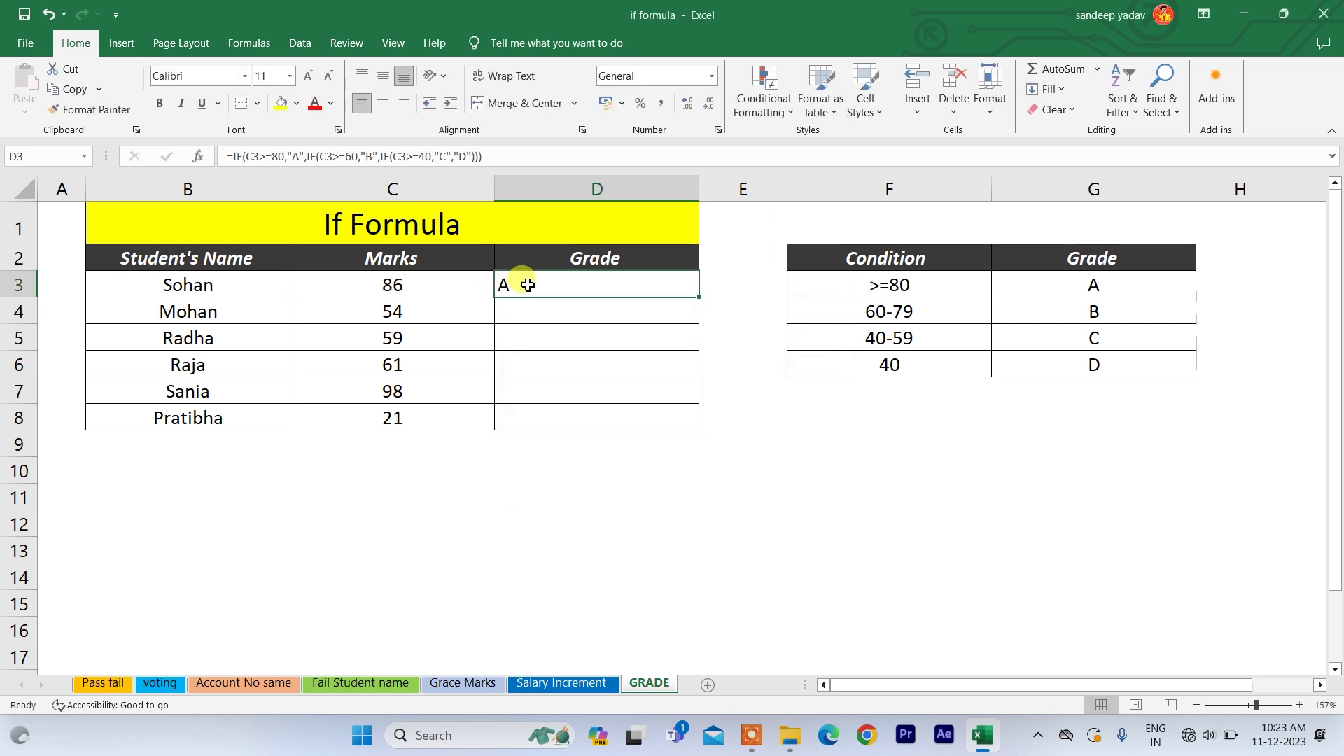
{"action": "key", "text": "shift+Down"}
{"action": "key", "text": "shift+Down"}
{"action": "key", "text": "shift+Down"}
{"action": "key", "text": "shift+Down"}
{"action": "key", "text": "shift+Down"}
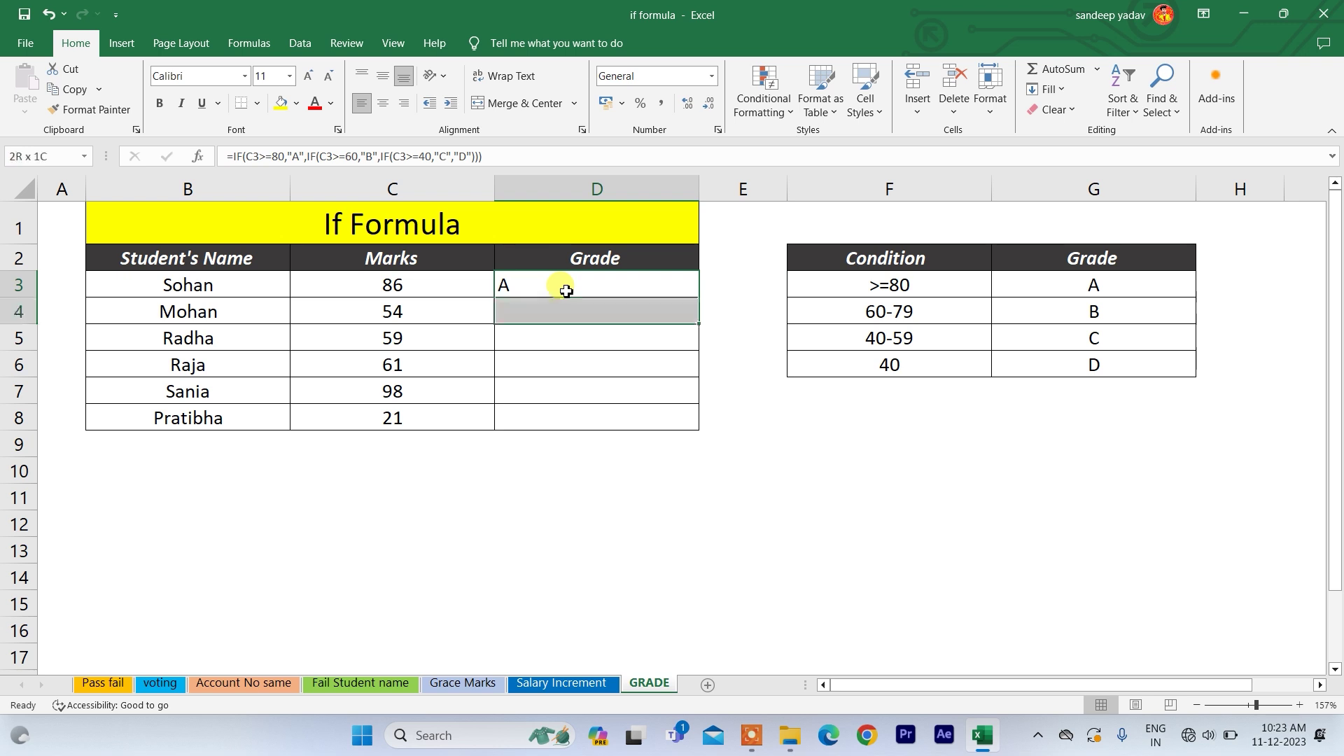
{"action": "key", "text": "ctrl+d"}
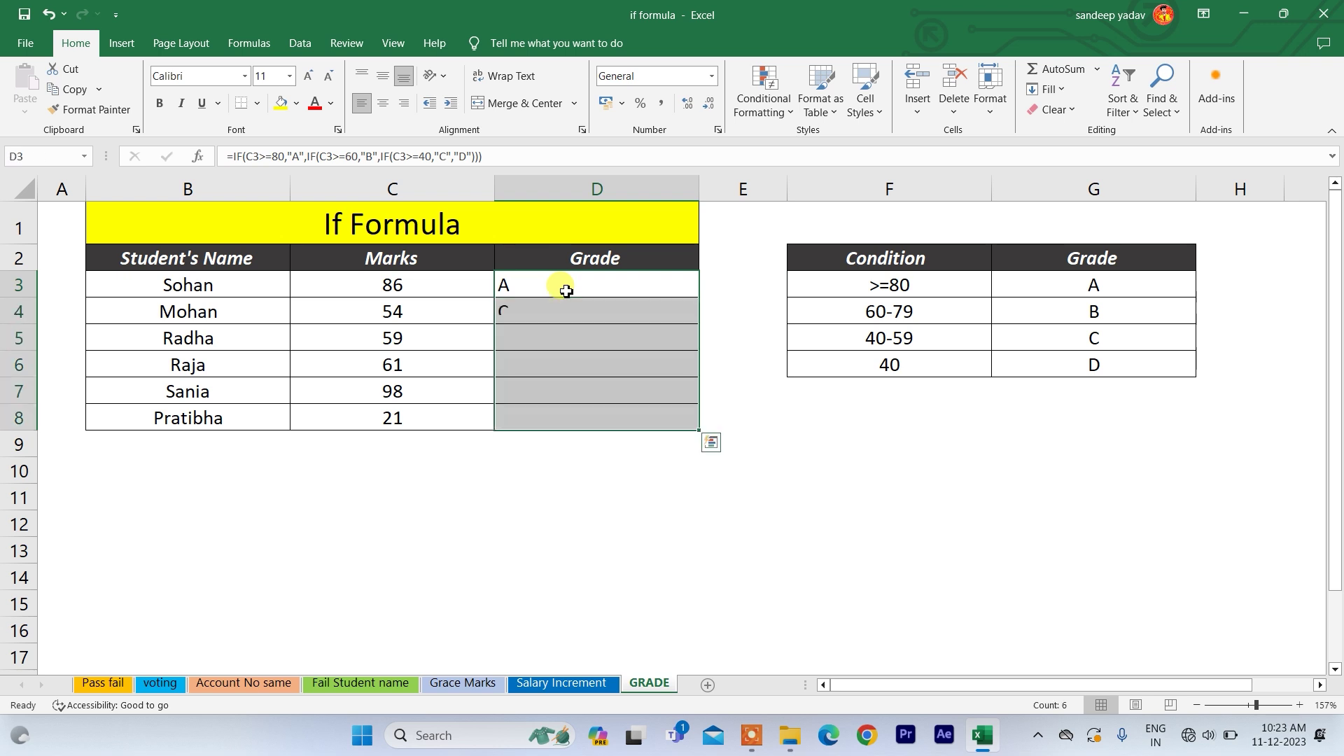
- Compare the marks and resulting grades in rows 3 to 5 with the grade conditions table
{"action": "left_click", "coordinate": [537, 319]}
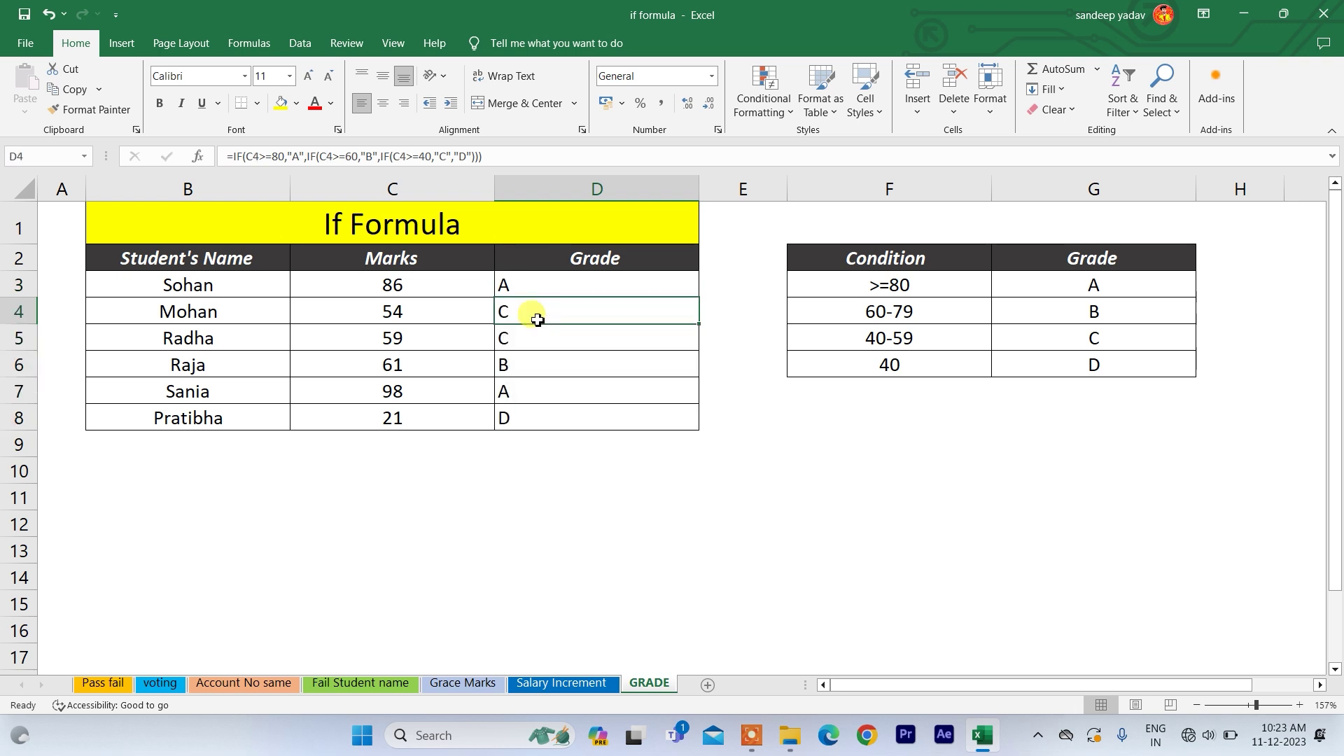
{"action": "left_click", "coordinate": [445, 280]}
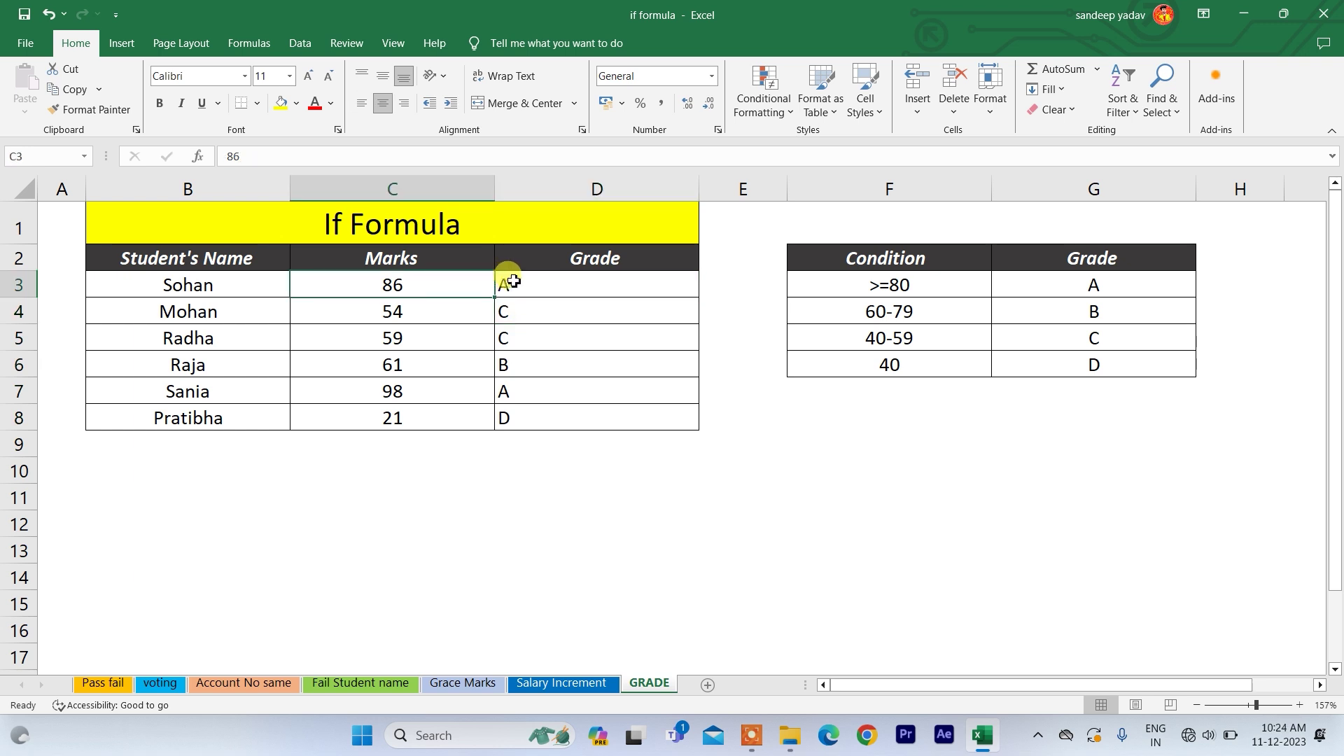
{"action": "left_click", "coordinate": [520, 279]}
{"action": "left_click", "coordinate": [435, 314]}
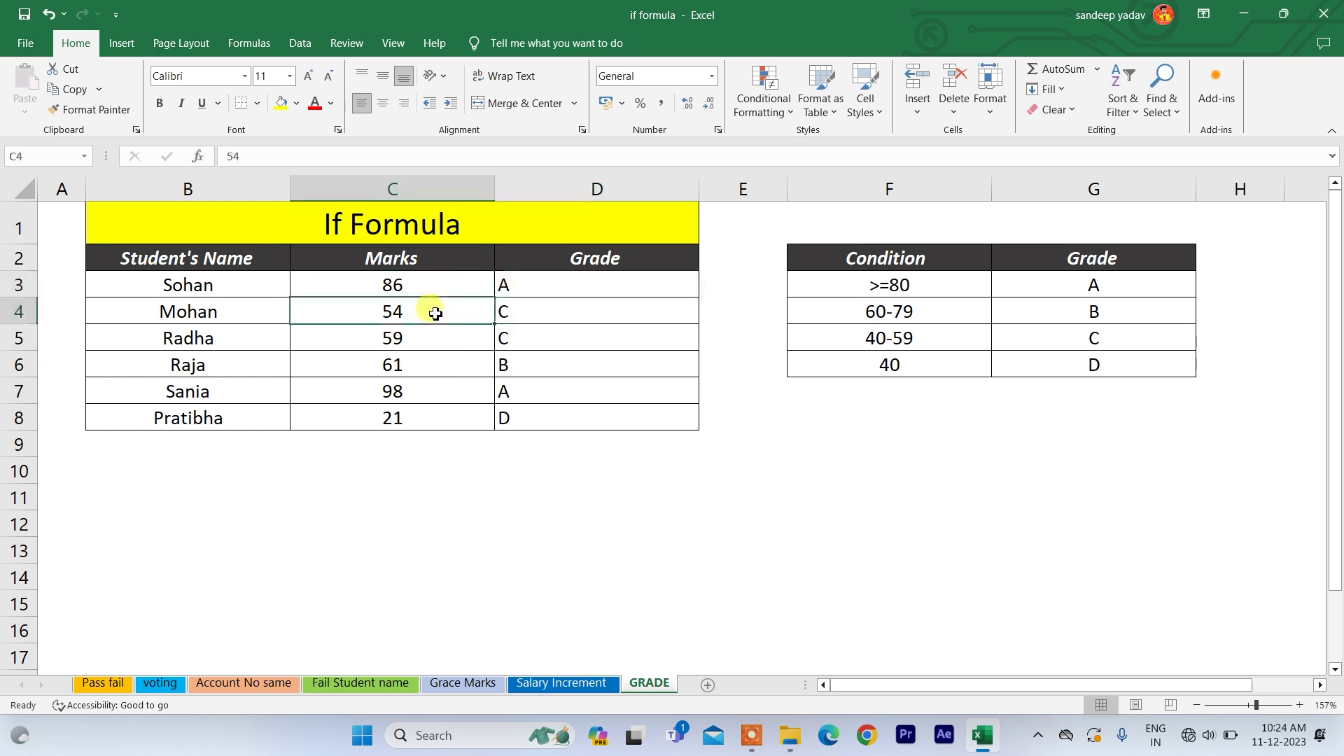
{"action": "left_click", "coordinate": [504, 314]}
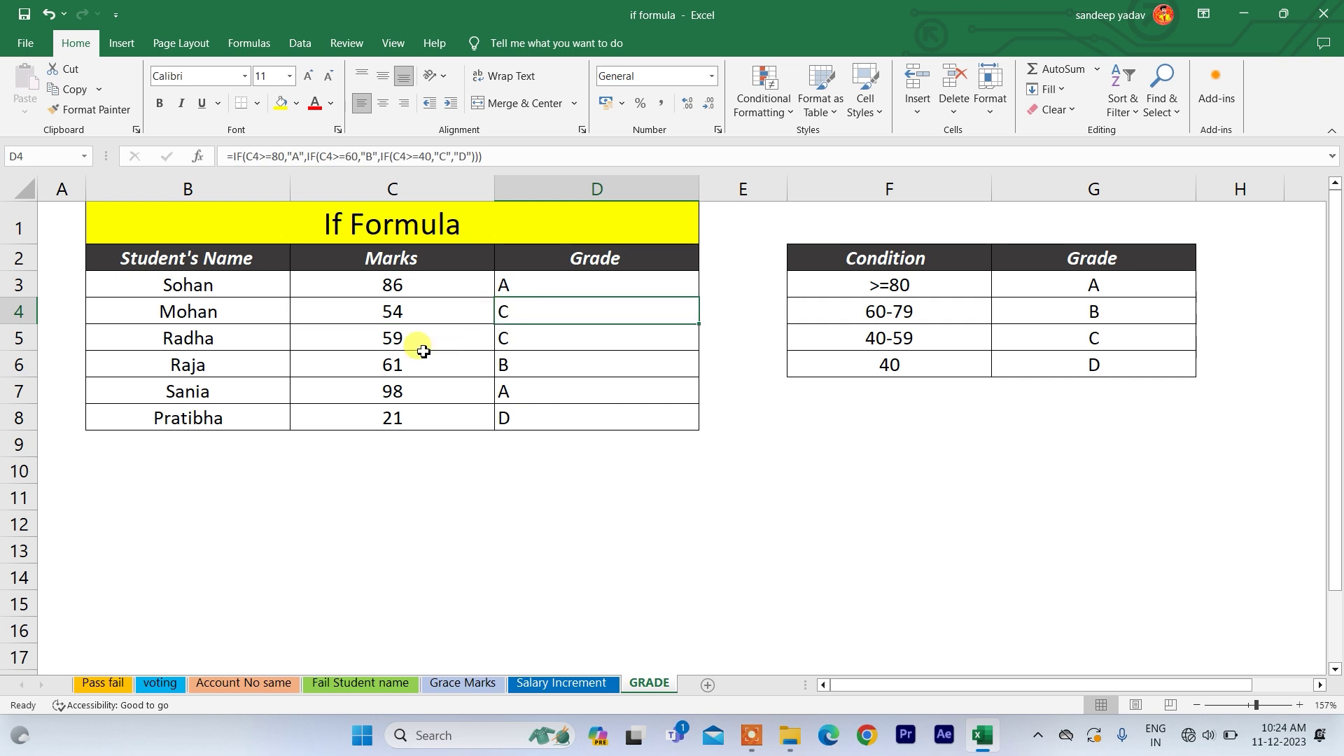
{"action": "left_click", "coordinate": [403, 345]}
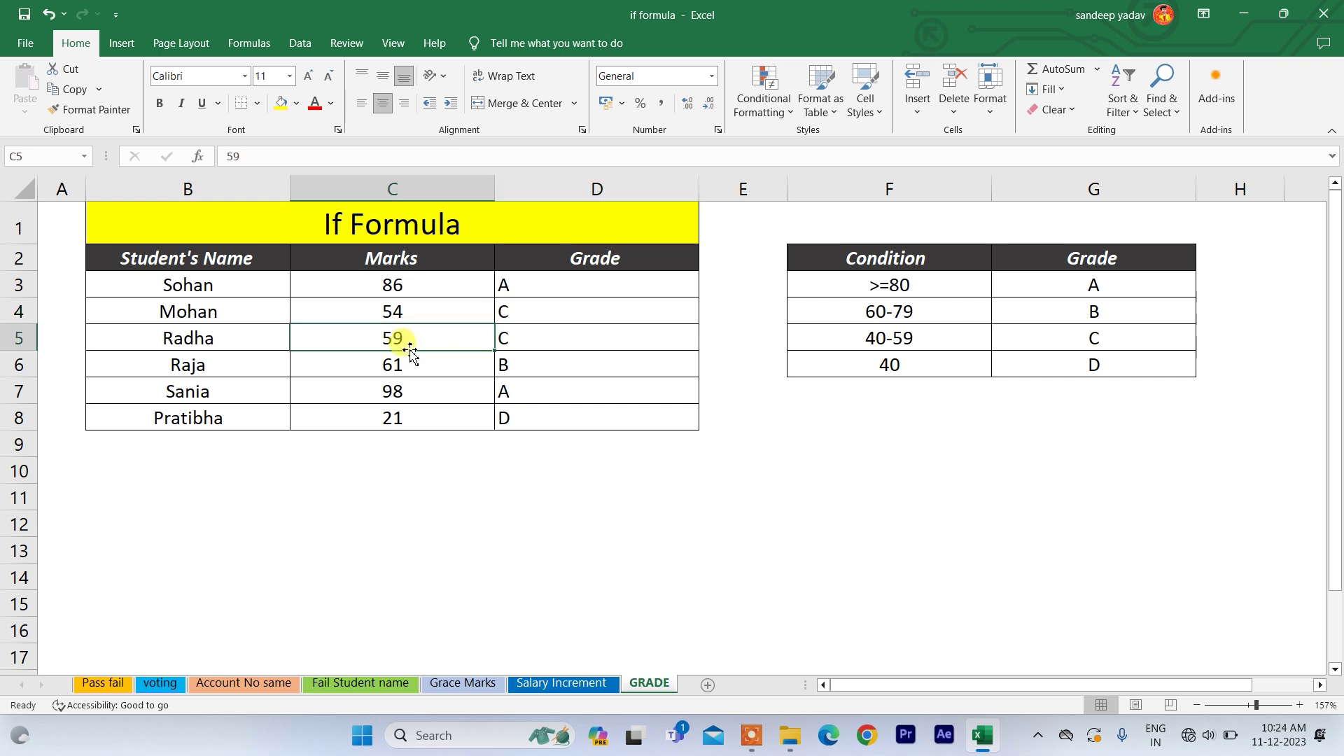
{"action": "left_click", "coordinate": [522, 341]}
{"action": "left_click", "coordinate": [852, 334]}
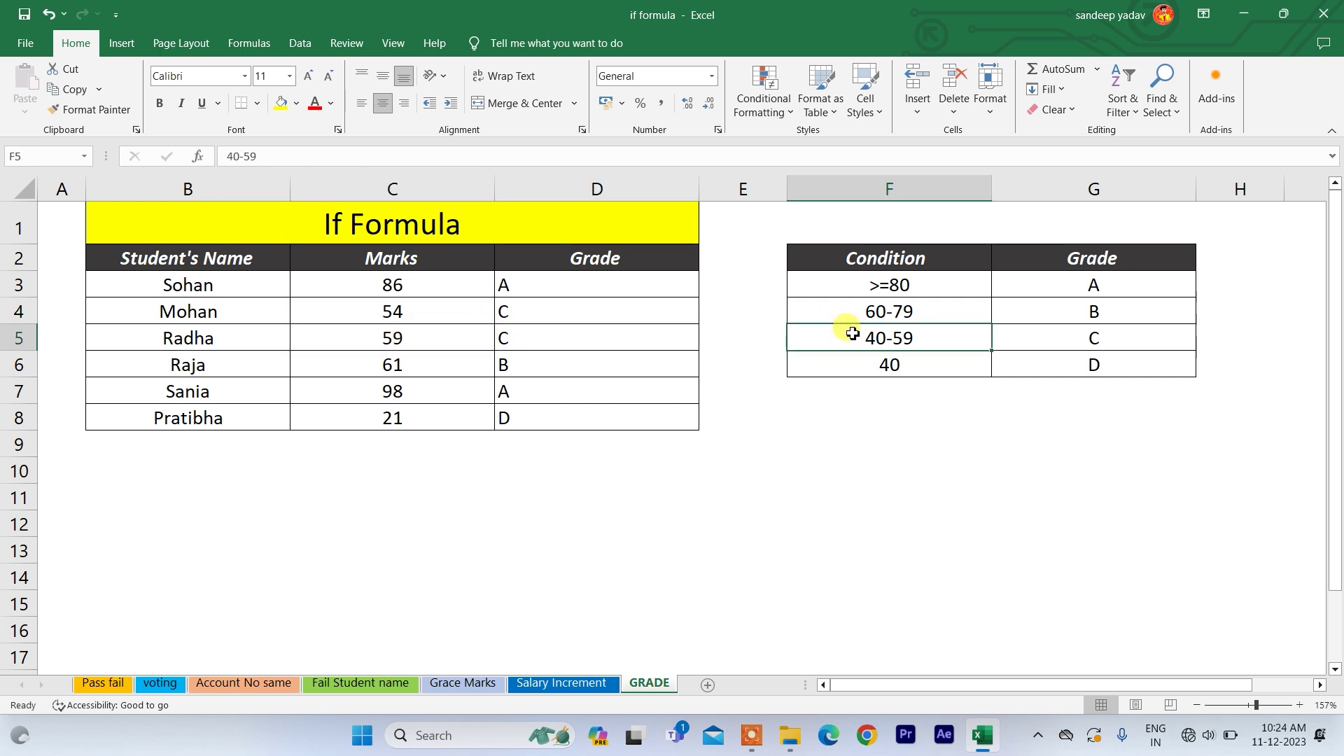